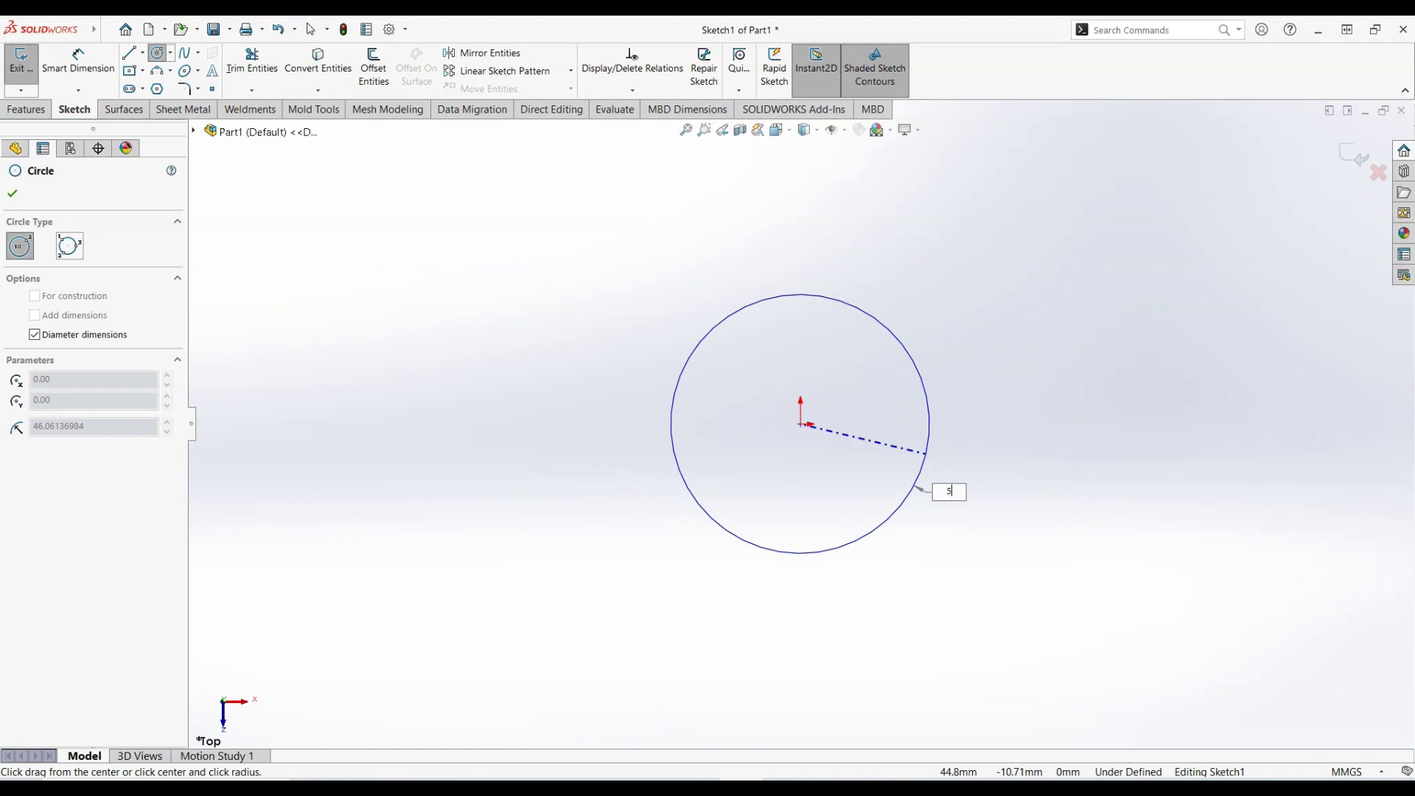
# - Set the circle's diameter to 50 mm and close the sketch
pyautogui.press('Return')
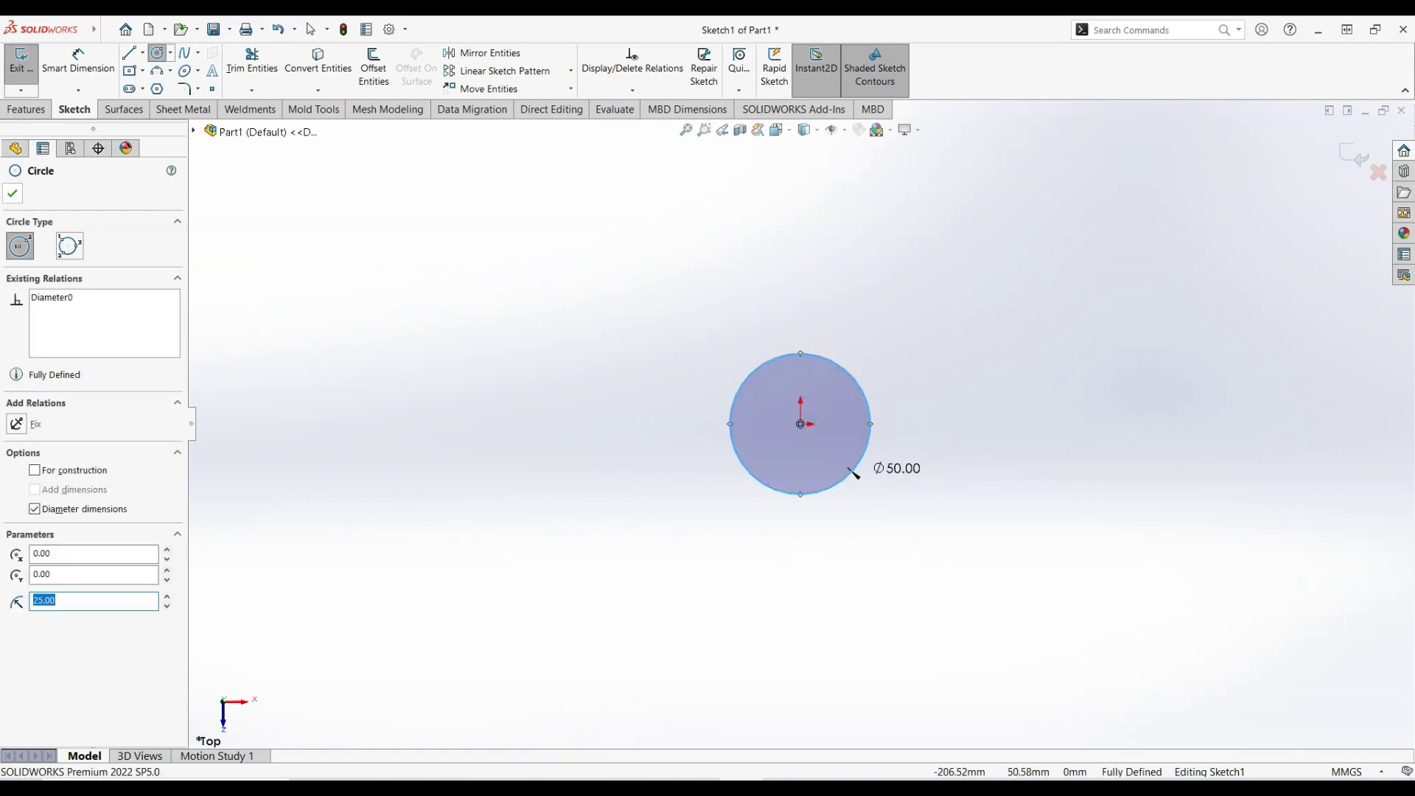
pyautogui.click(13, 193)
pyautogui.click(1354, 166)
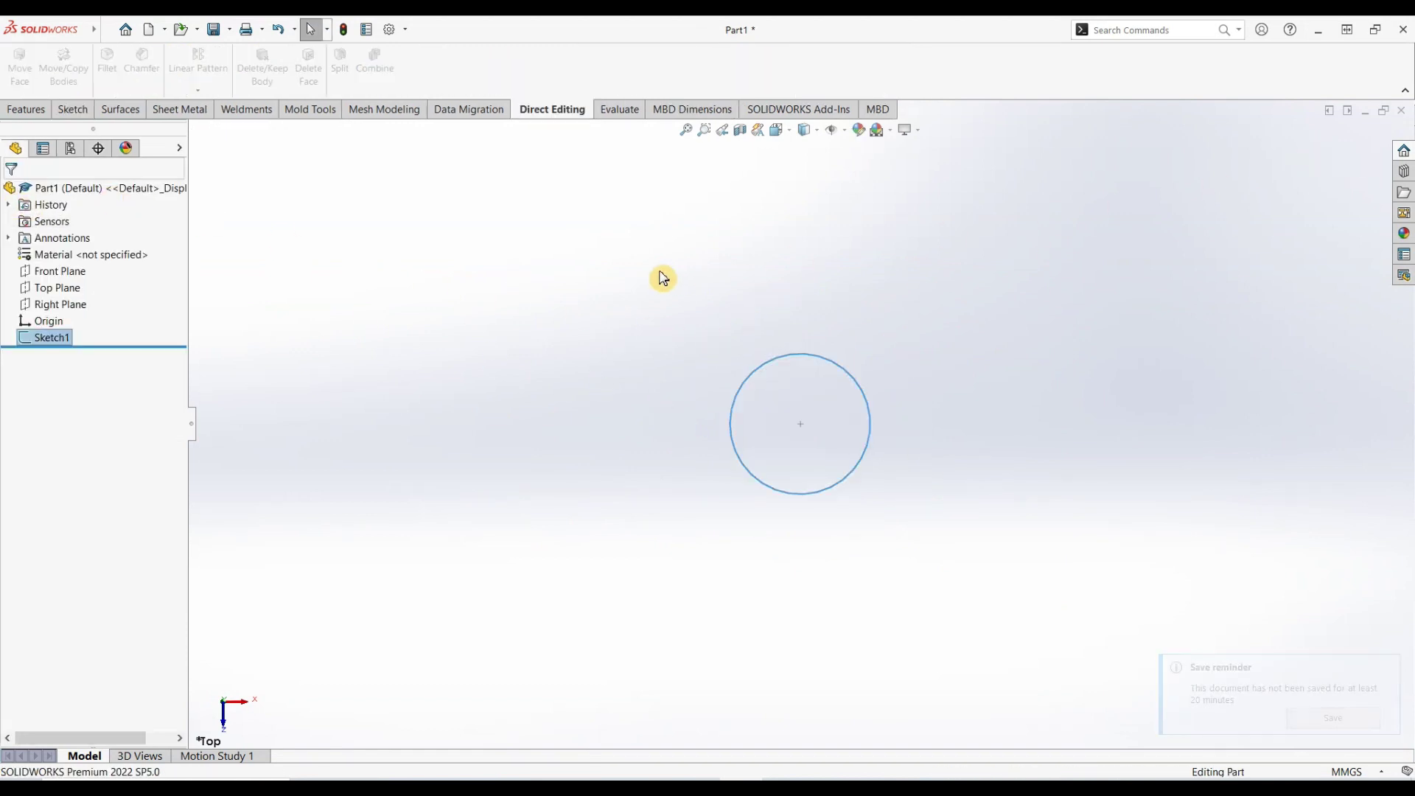
# - Sketch a three-point arc of about 8 mm radius on the Top Plane, with both ends on the circle's lower edge and bulging outward
pyautogui.click(53, 287)
pyautogui.click(54, 274)
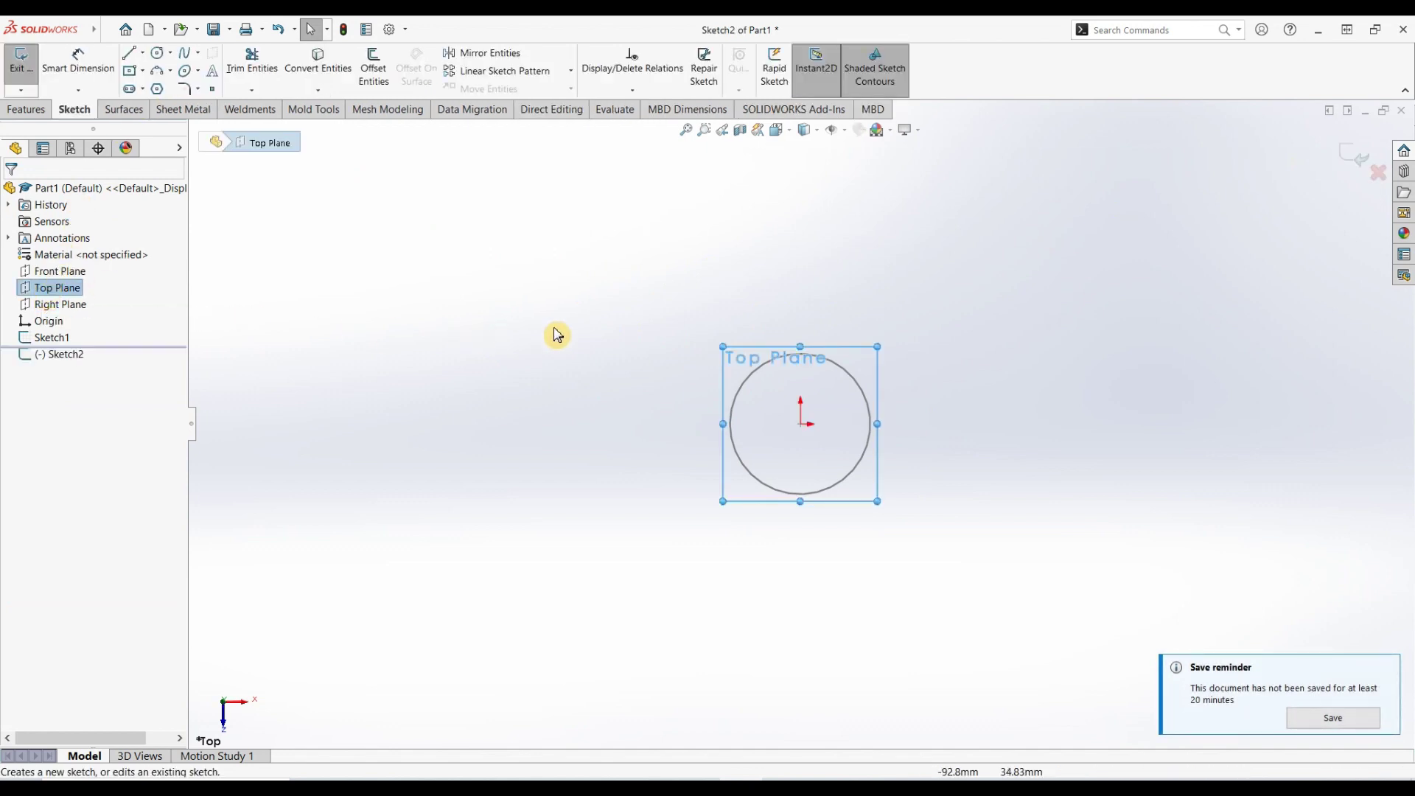
pyautogui.click(157, 70)
pyautogui.scroll(-5, 815, 483)
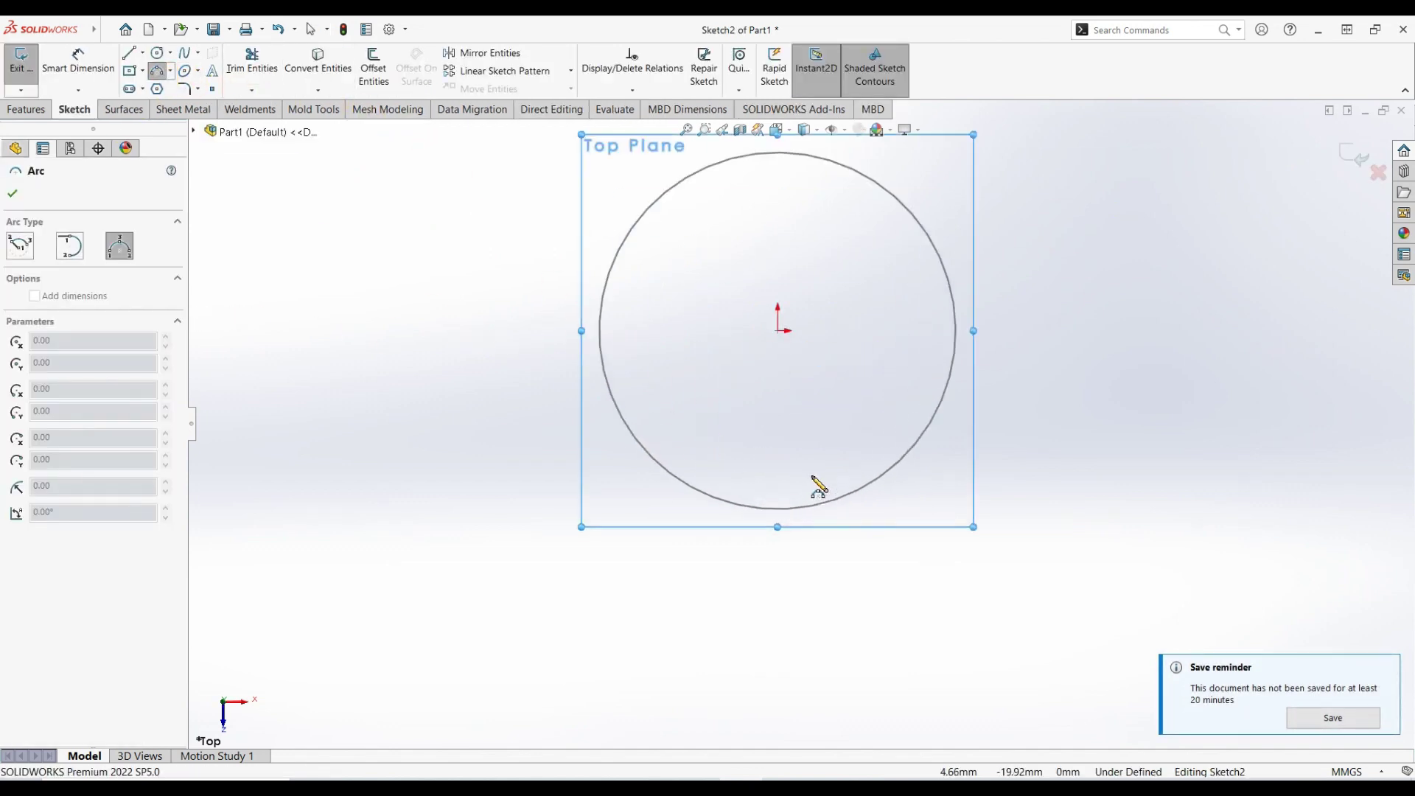
pyautogui.click(703, 501)
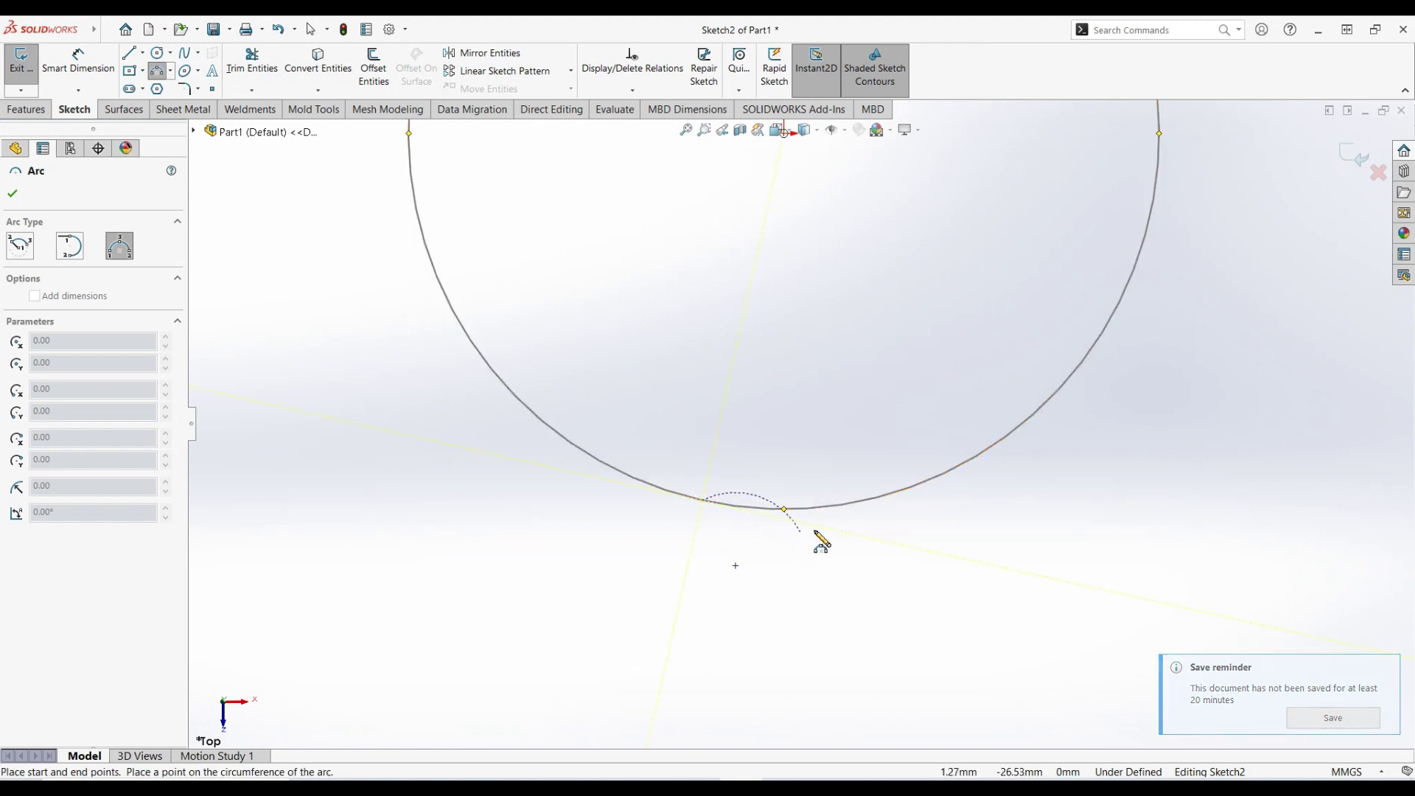
pyautogui.click(863, 502)
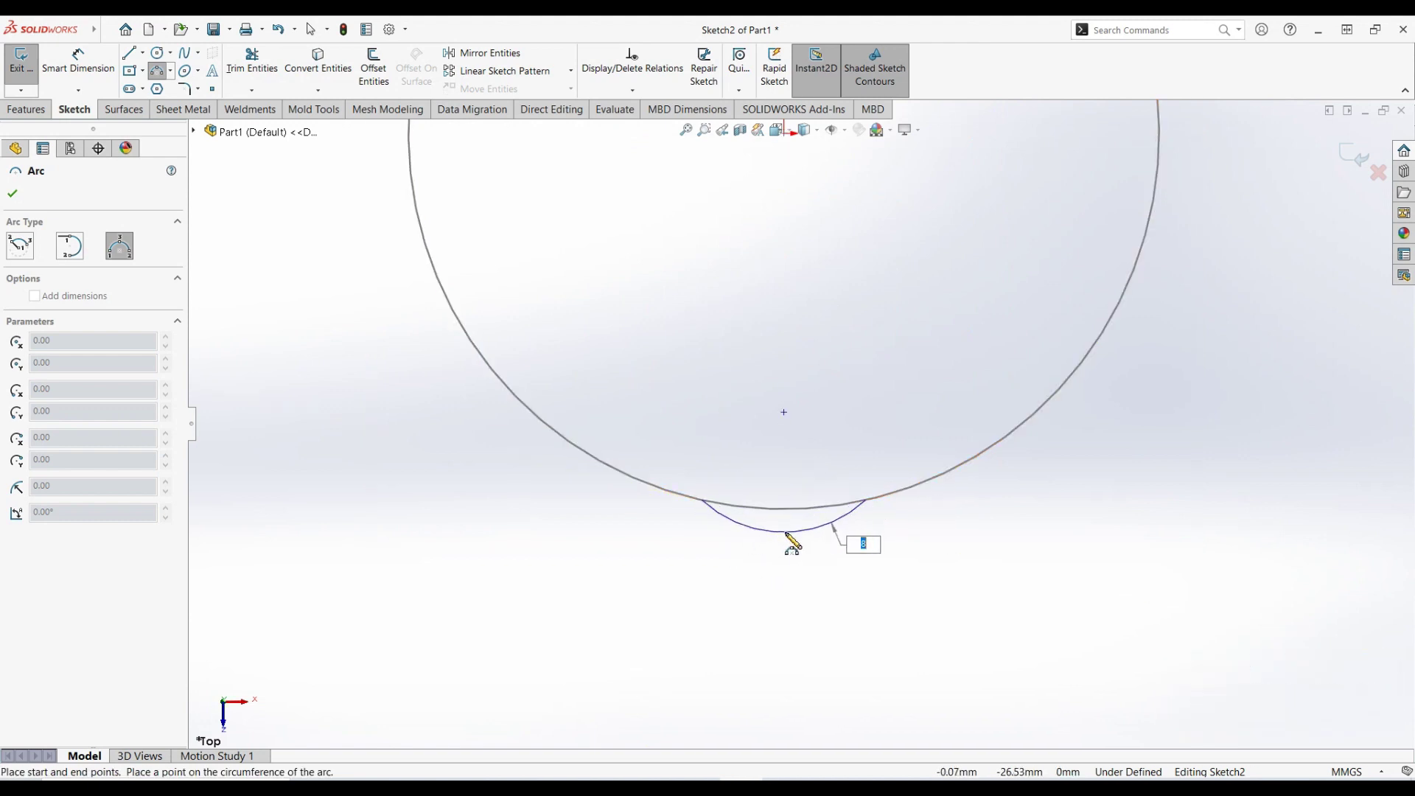
pyautogui.click(787, 532)
pyautogui.press('Escape')
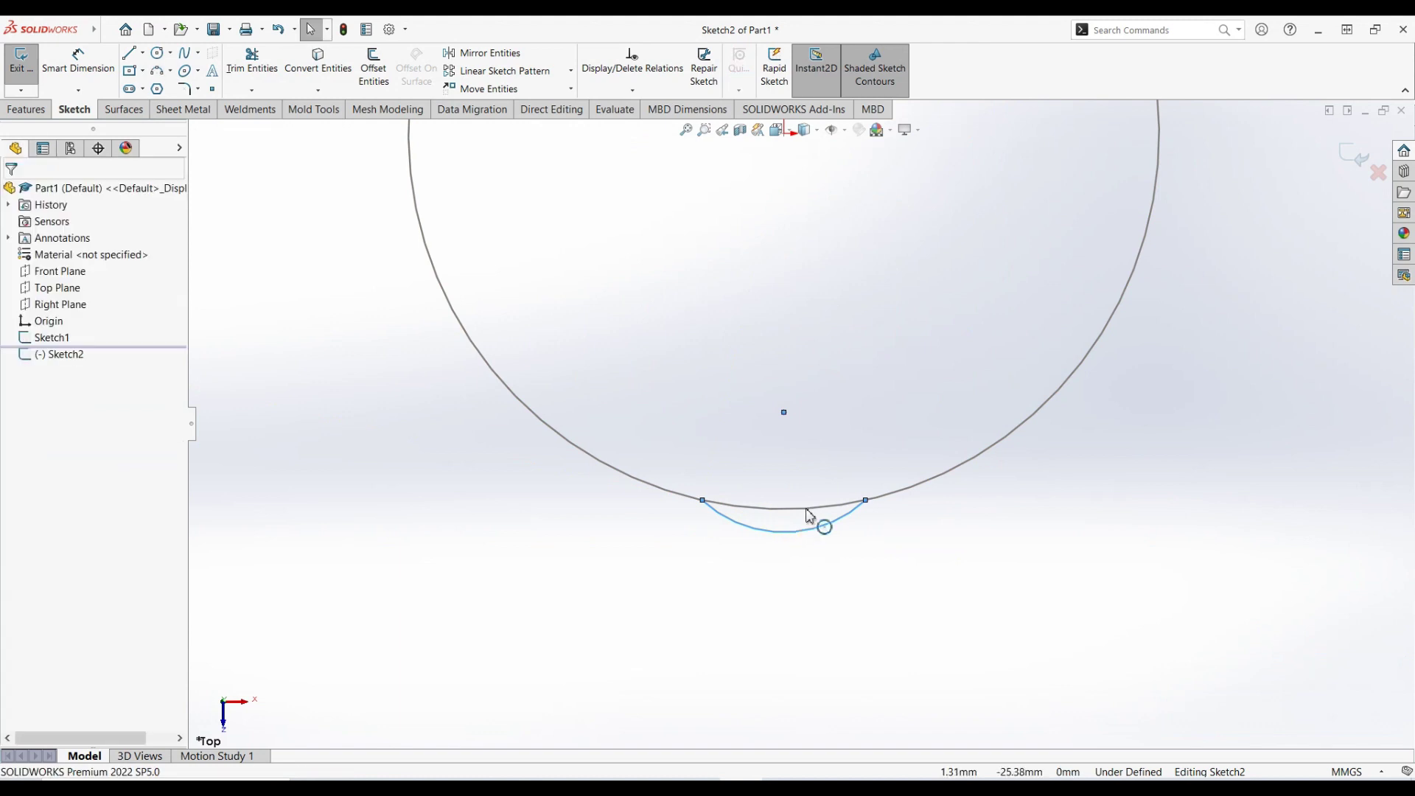
# - Add a vertical relation between the origin and the arc's centre point
pyautogui.scroll(4, 796, 413)
pyautogui.click(800, 313)
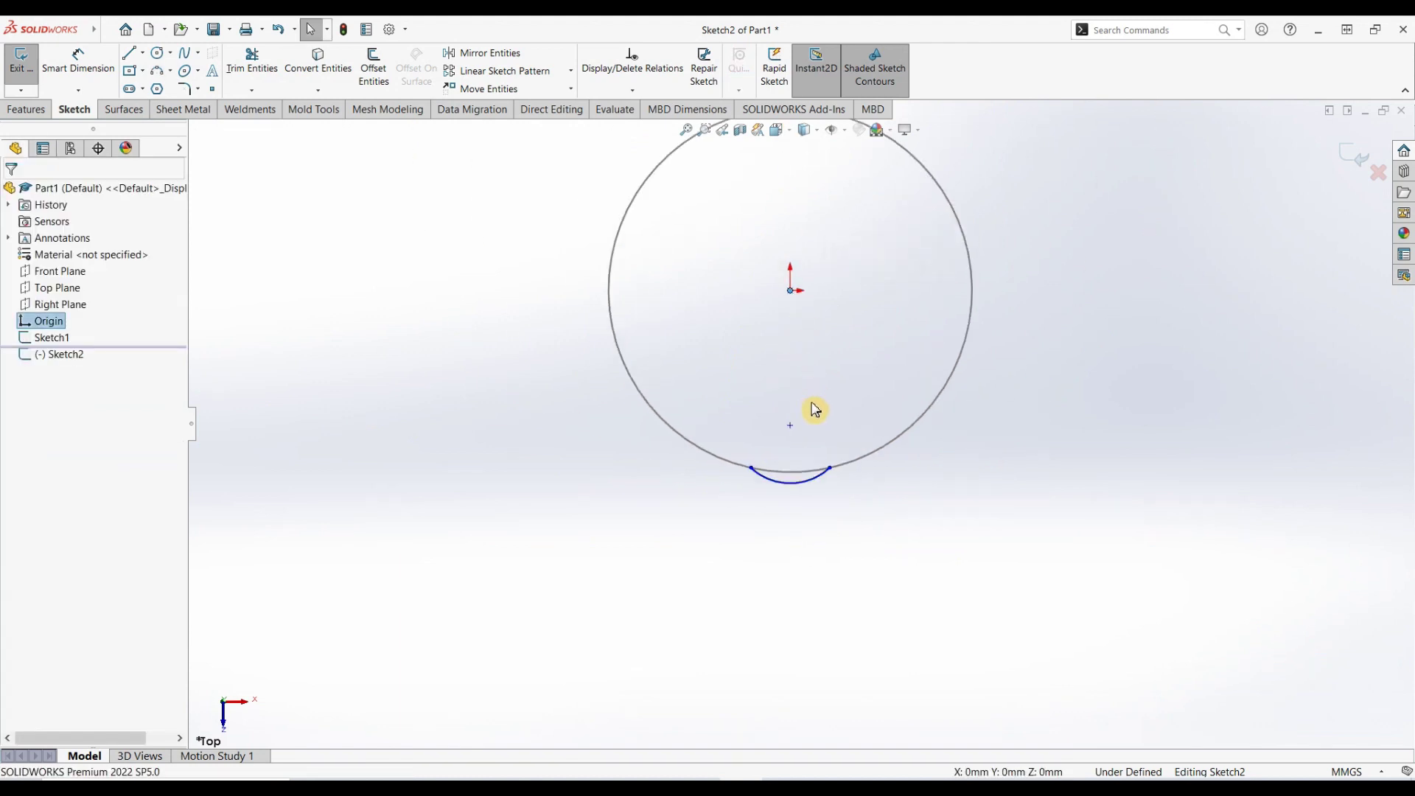
pyautogui.scroll(-2, 791, 443)
pyautogui.keyDown('ctrl'); pyautogui.click(783, 440); pyautogui.keyUp('ctrl')
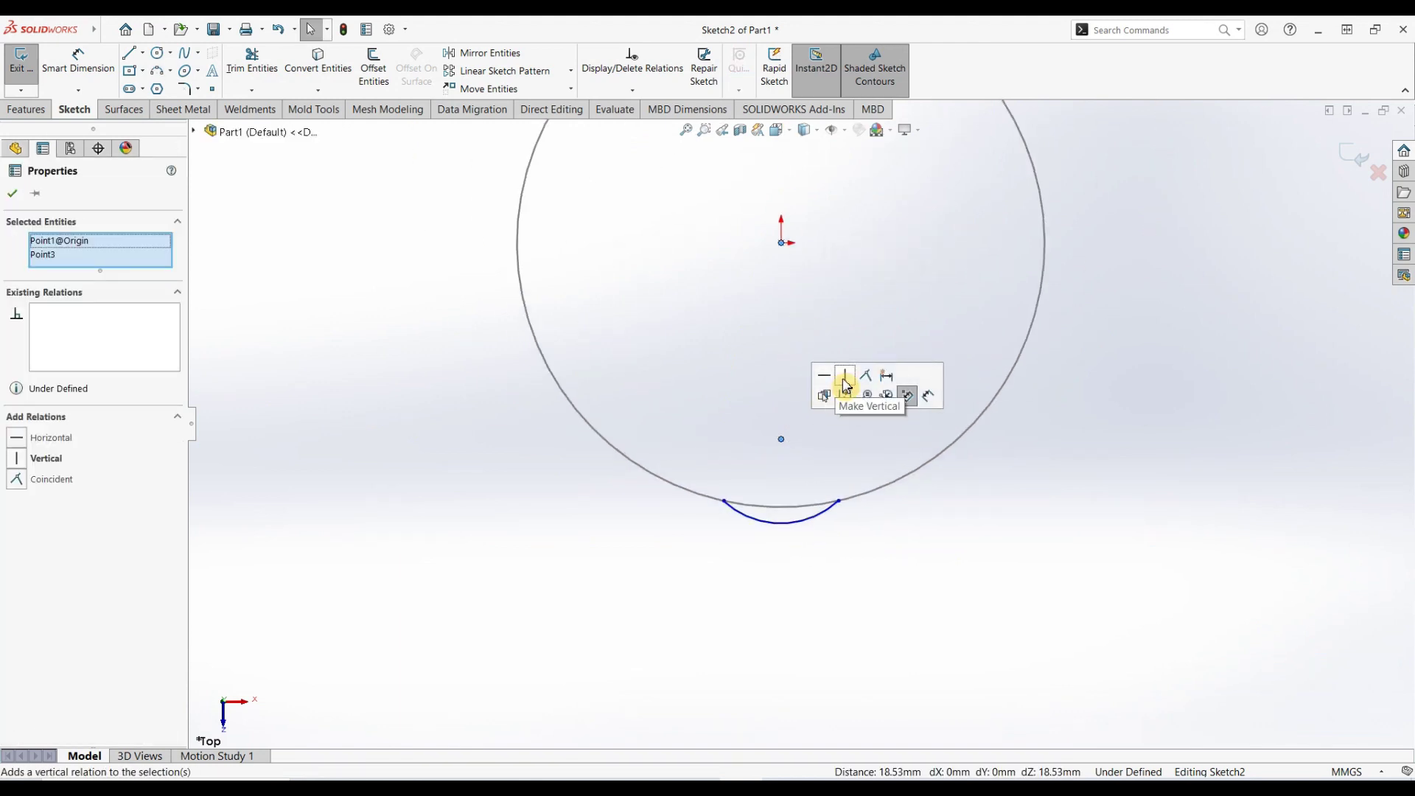
pyautogui.click(845, 393)
pyautogui.click(919, 559)
# - Add a horizontal relation between the arc's two endpoints
pyautogui.click(725, 502)
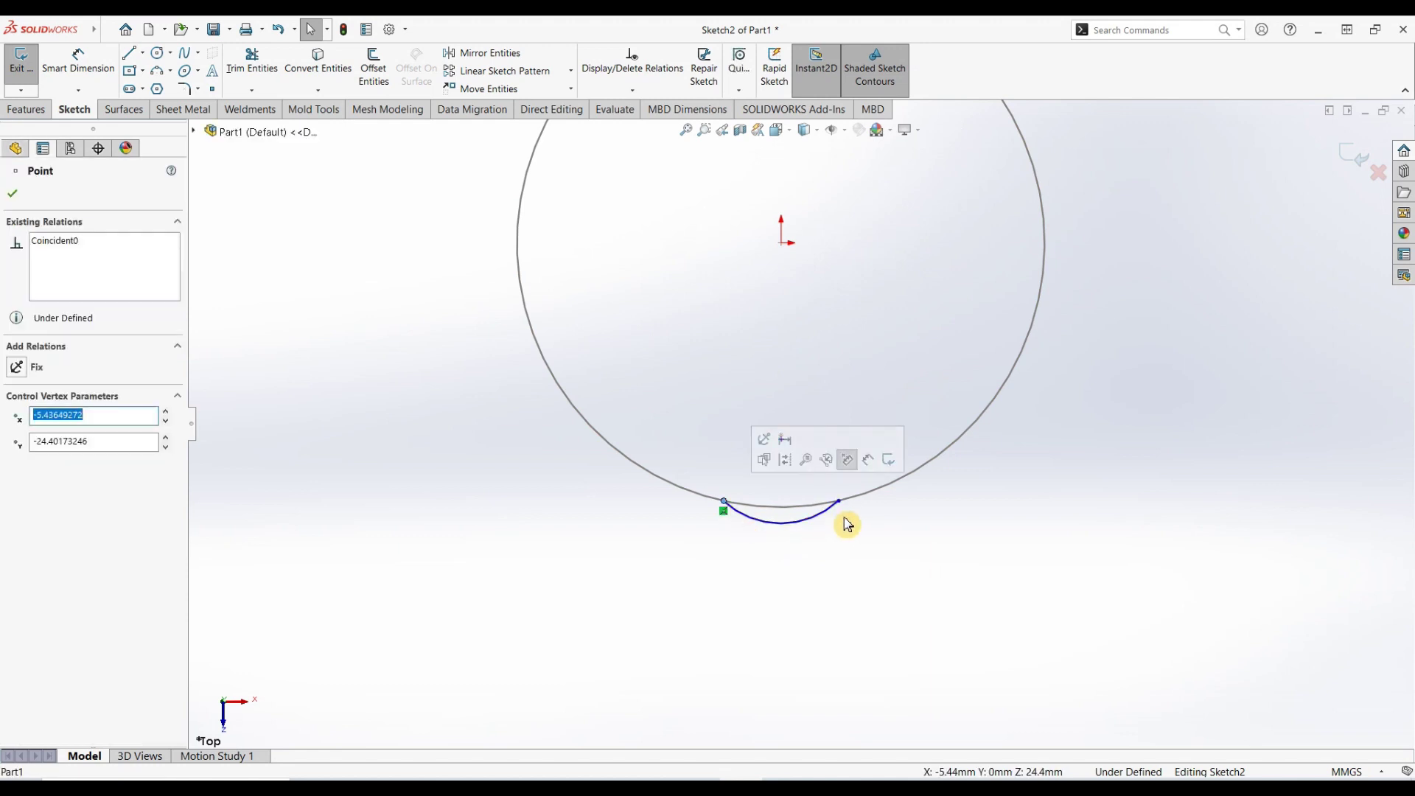
pyautogui.keyDown('ctrl'); pyautogui.click(839, 502); pyautogui.keyUp('ctrl')
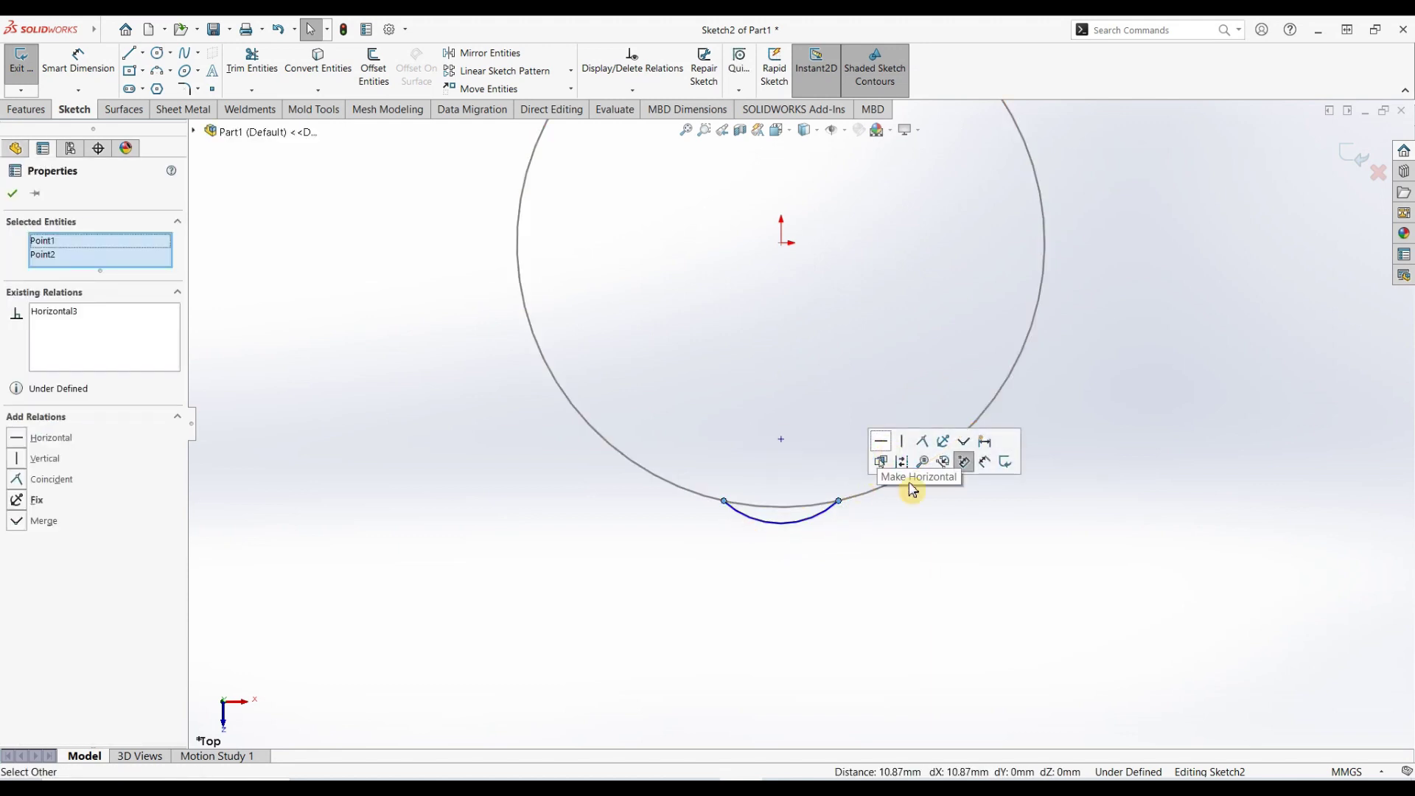
pyautogui.click(950, 556)
# - Dimension the arc's radius as 7 mm and close the sketch
pyautogui.click(79, 65)
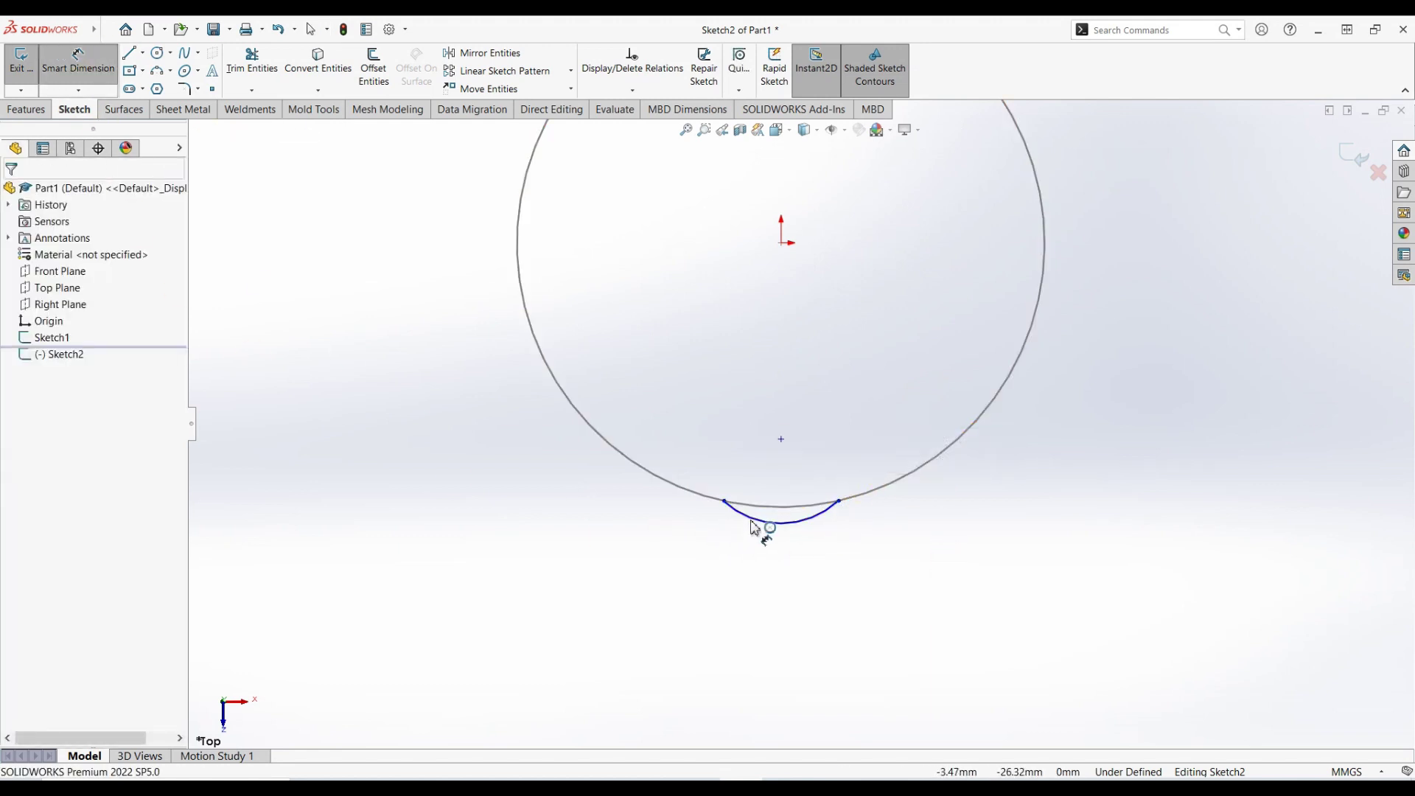
pyautogui.click(780, 530)
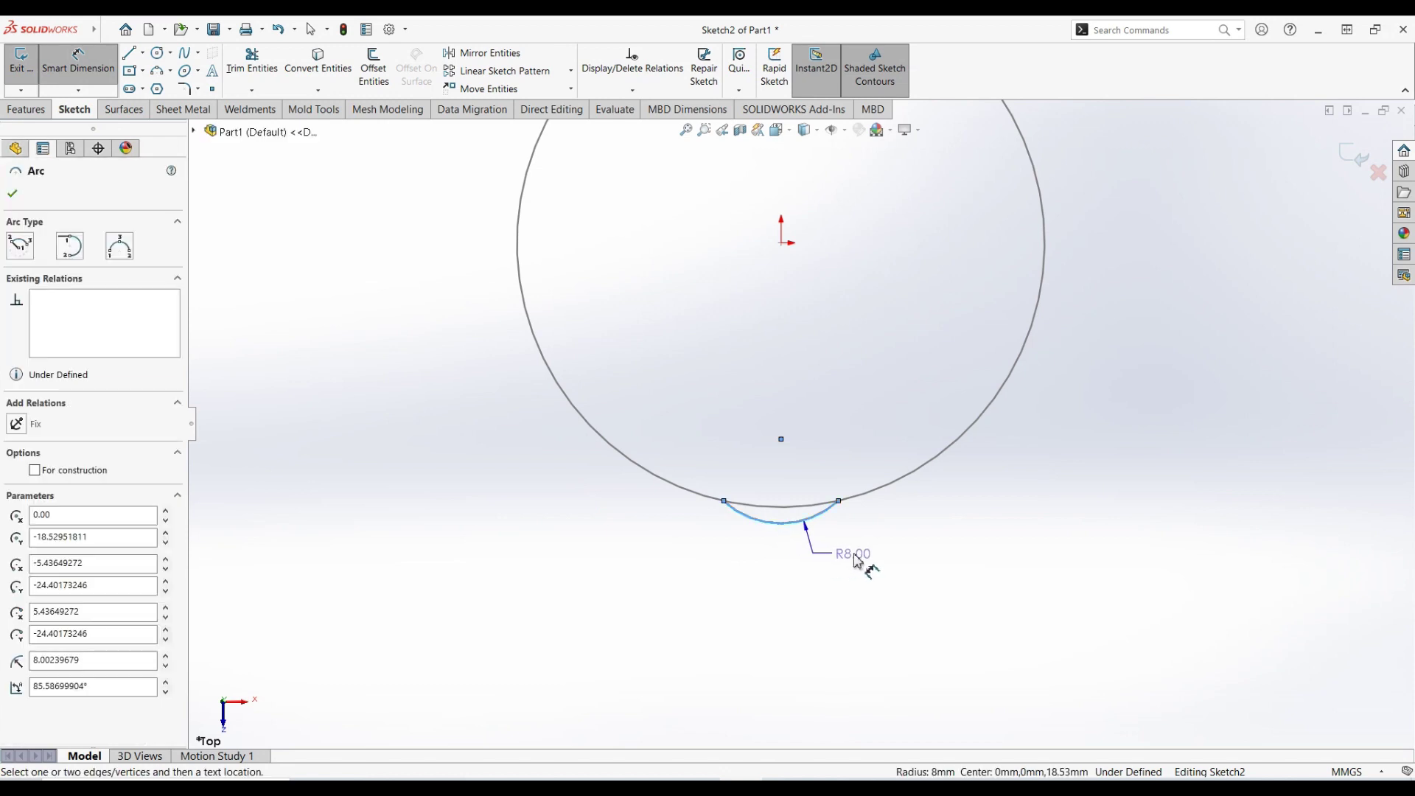
pyautogui.click(857, 561)
pyautogui.write('7')
pyautogui.press('Return')
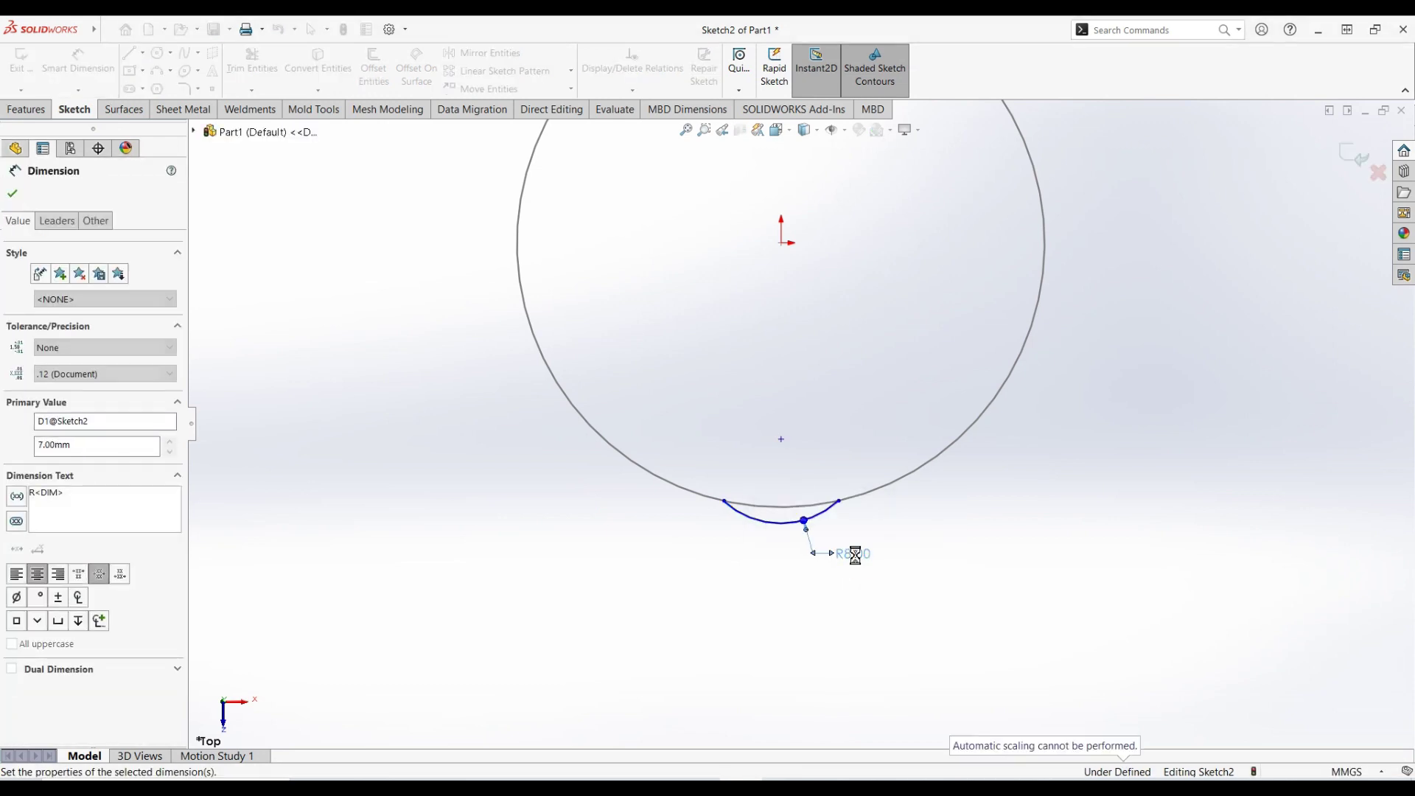
pyautogui.click(1357, 159)
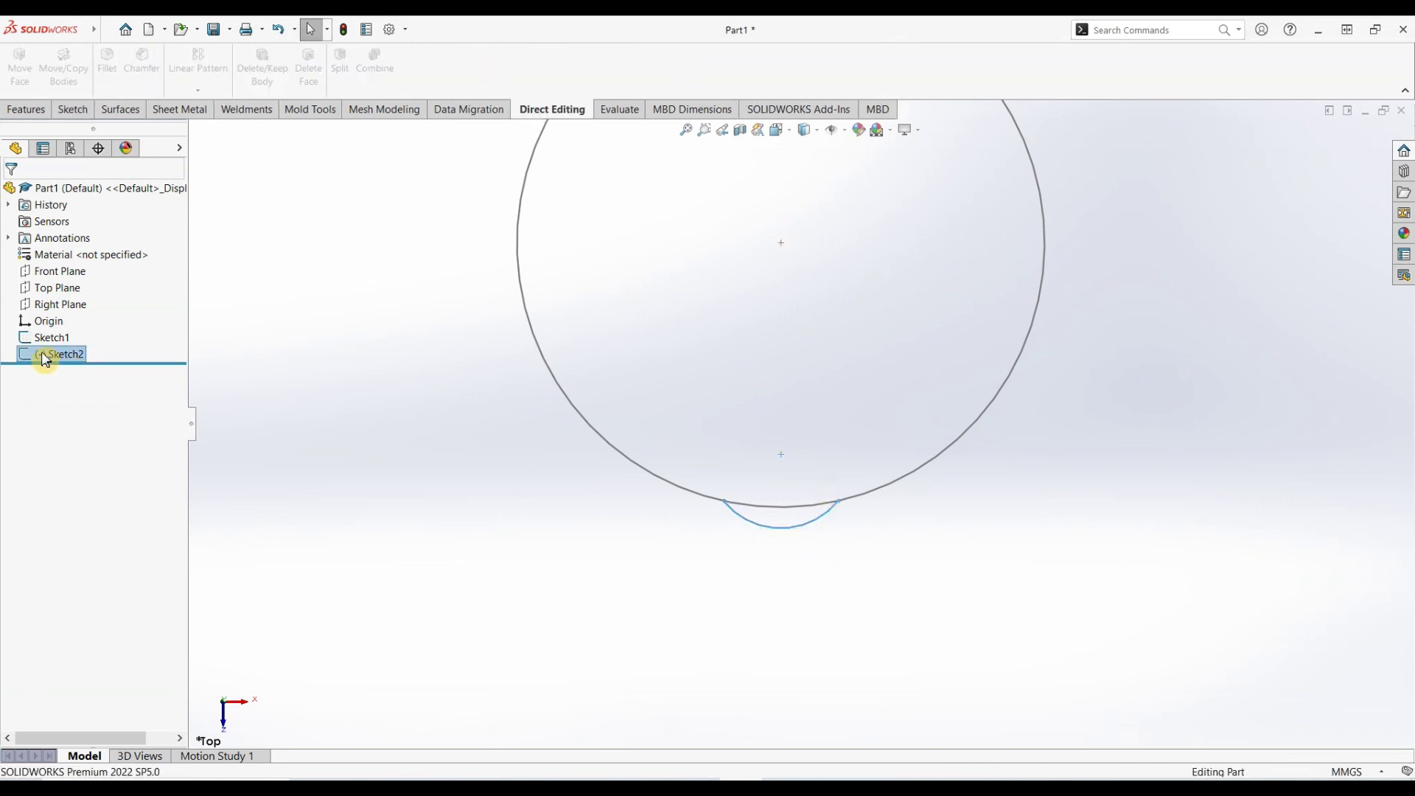
# - Reopen the arc's sketch and convert the 50 mm circle into it with Convert Entities
pyautogui.click(59, 304)
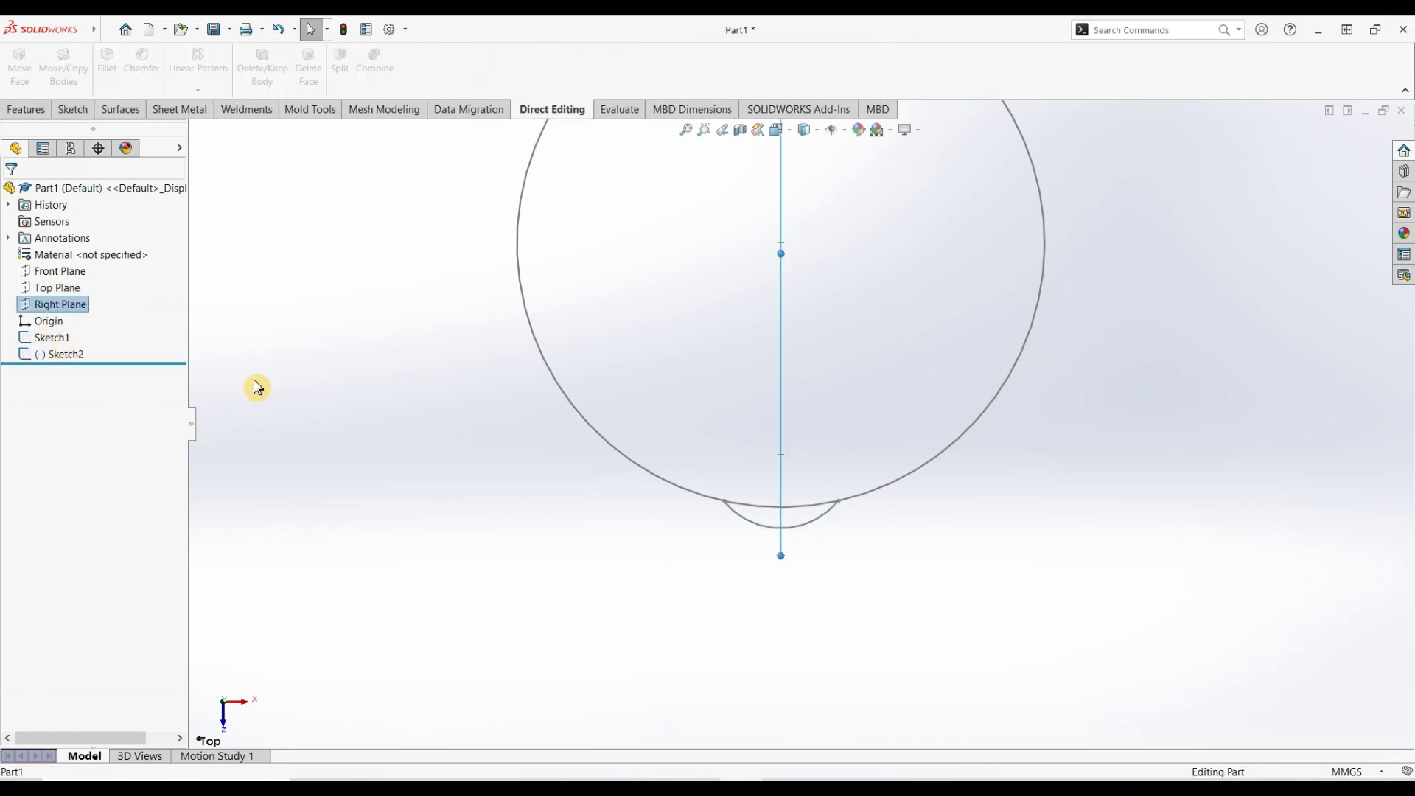
pyautogui.click(61, 355)
pyautogui.click(81, 315)
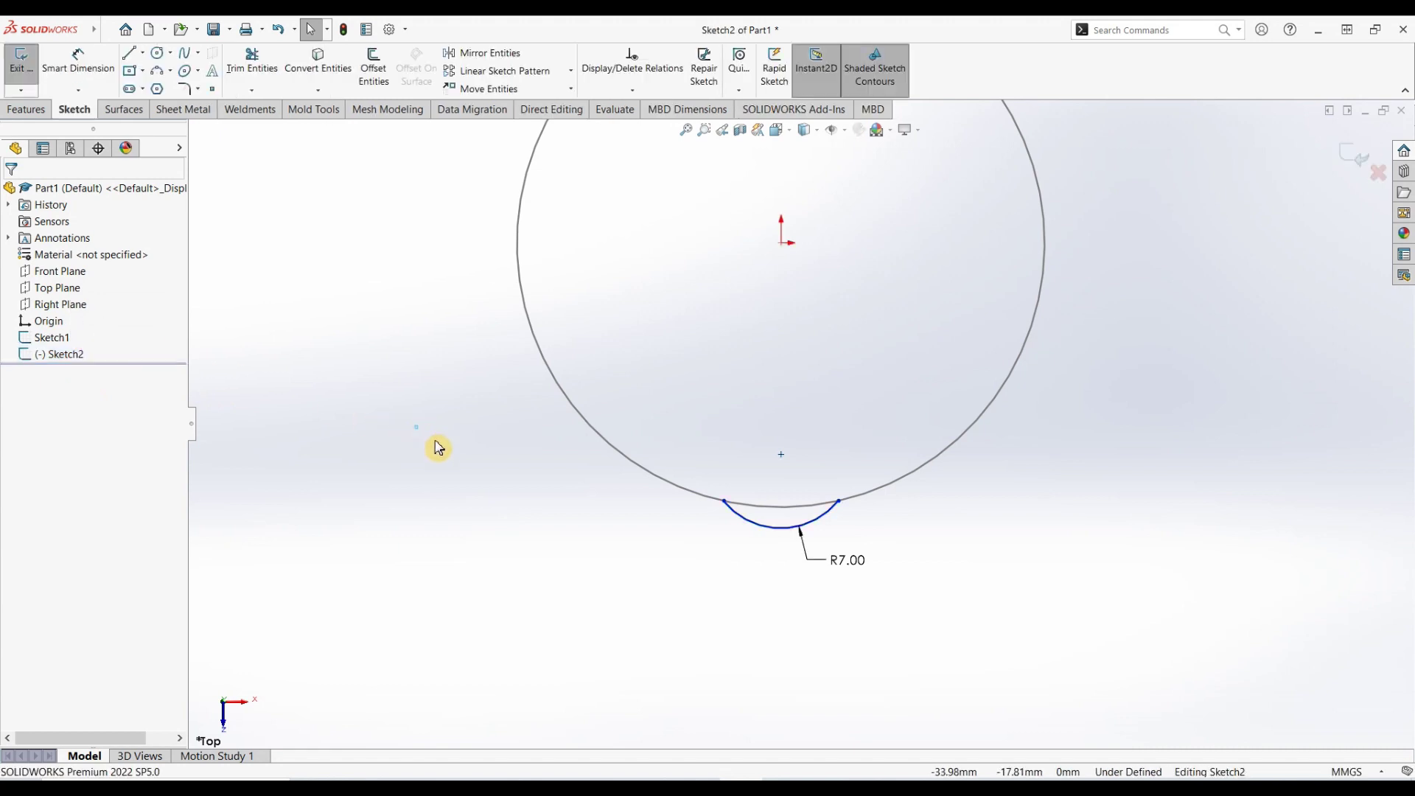
pyautogui.click(713, 500)
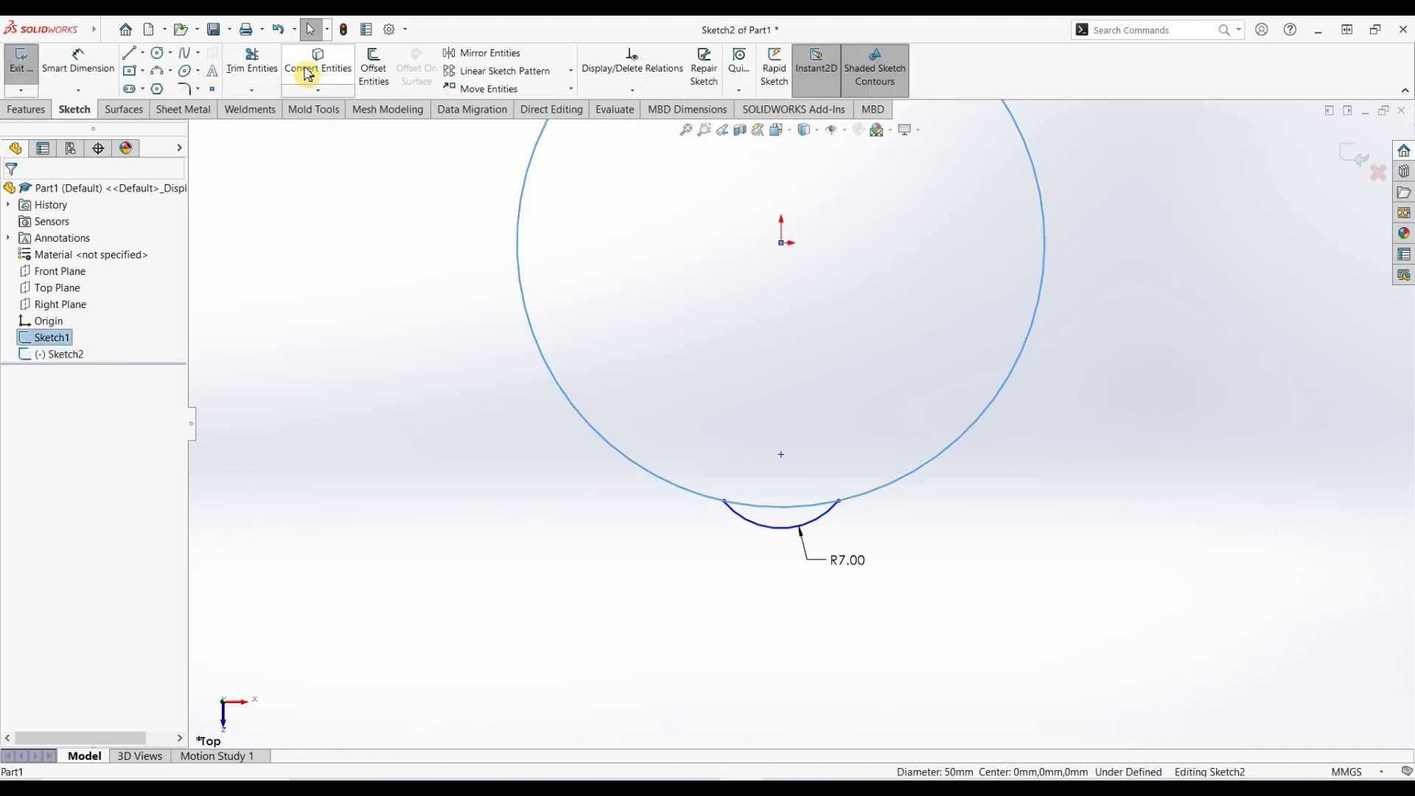
pyautogui.click(311, 68)
# - Power-trim the converted circle down to the short segment that closes the arc profile, and close the sketch
pyautogui.click(252, 62)
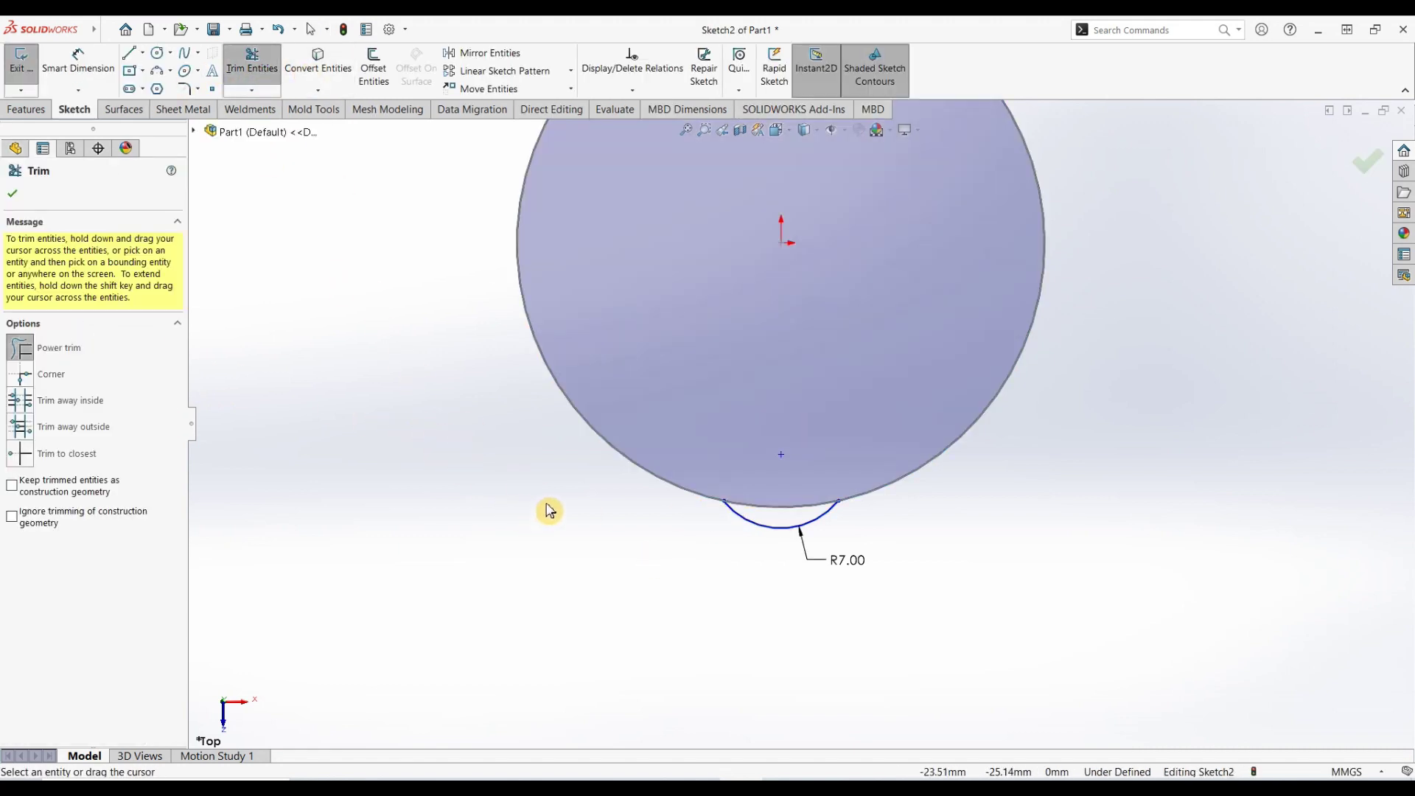
pyautogui.moveTo(557, 492); pyautogui.dragTo(1073, 516)
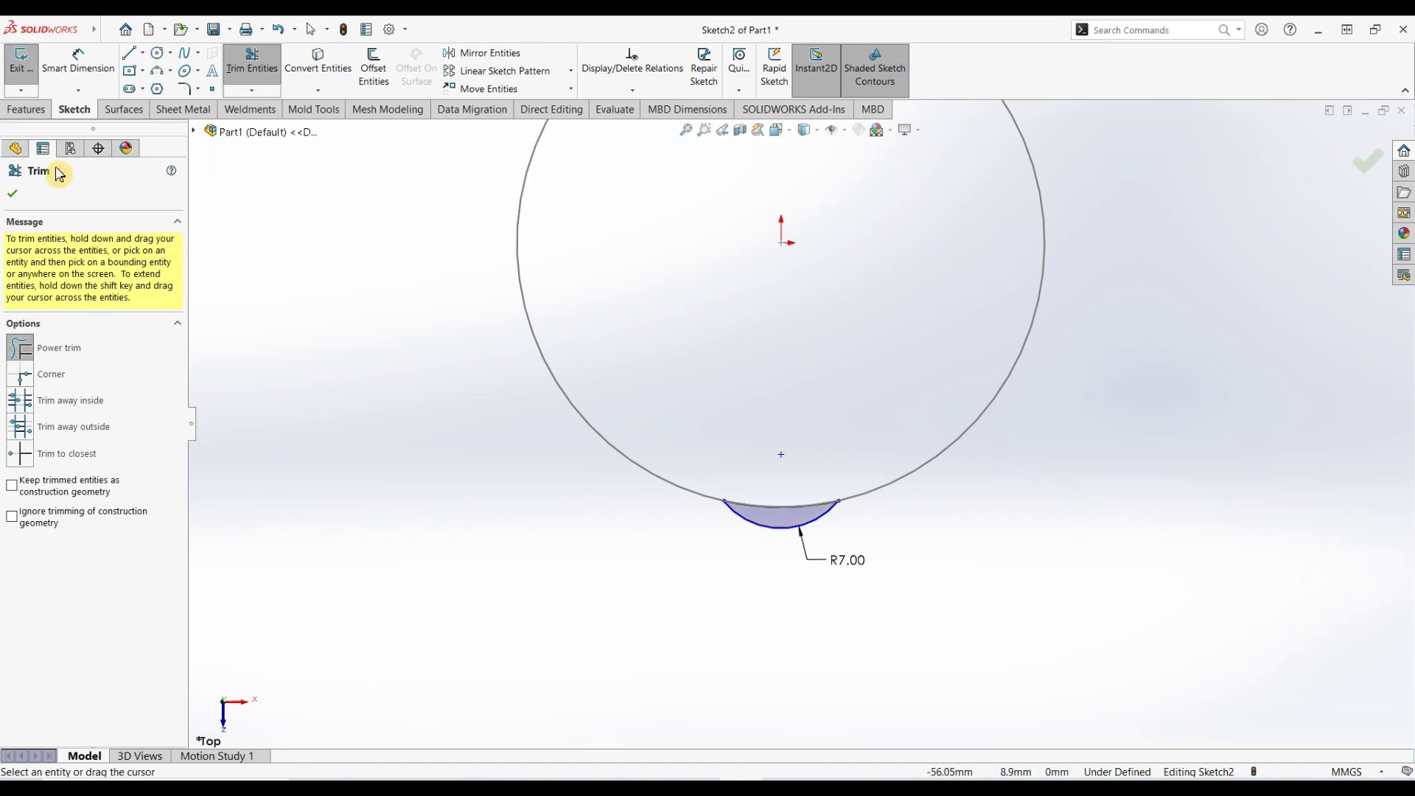
pyautogui.press('Escape')
pyautogui.click(1365, 166)
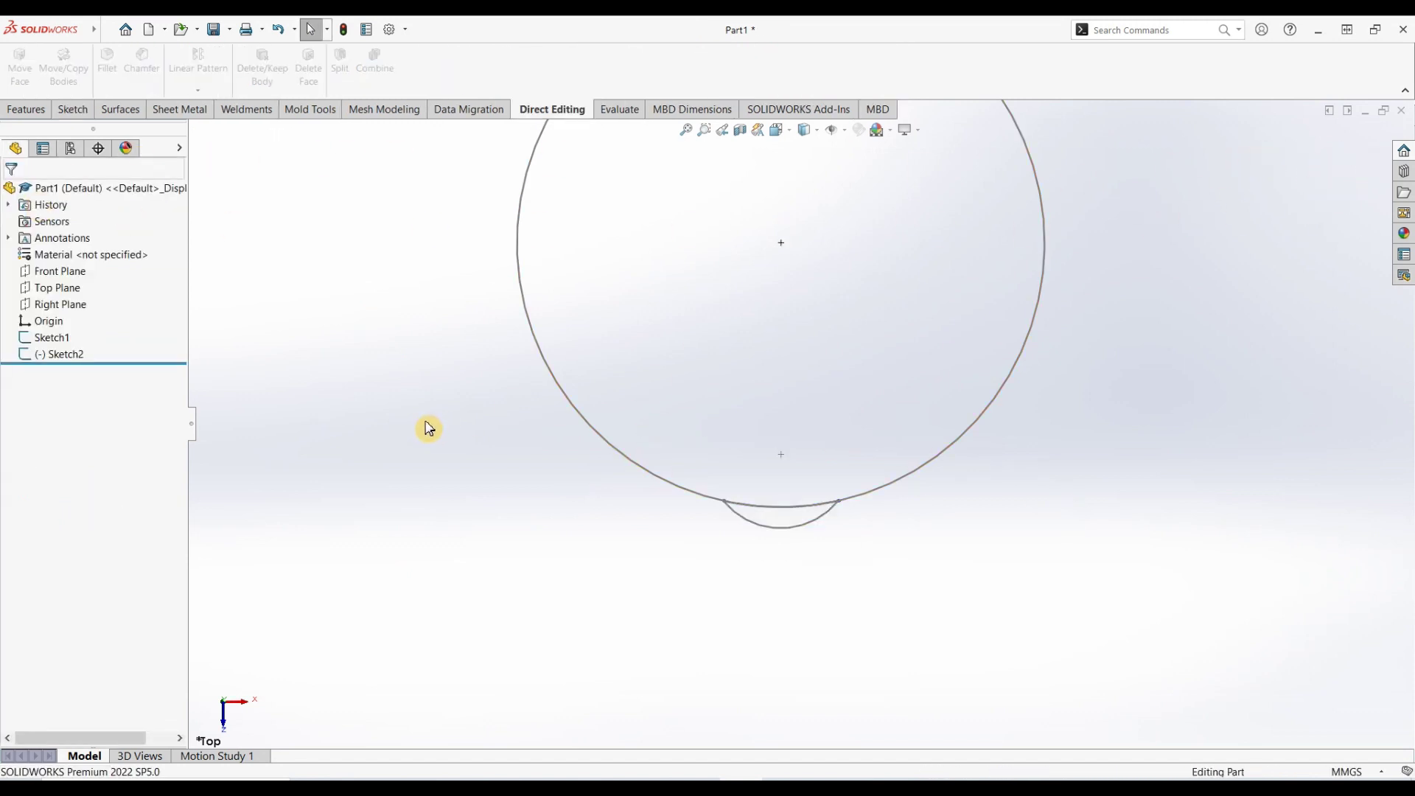
# - Create a reference plane offset 50 mm above the Top Plane
pyautogui.press('f')
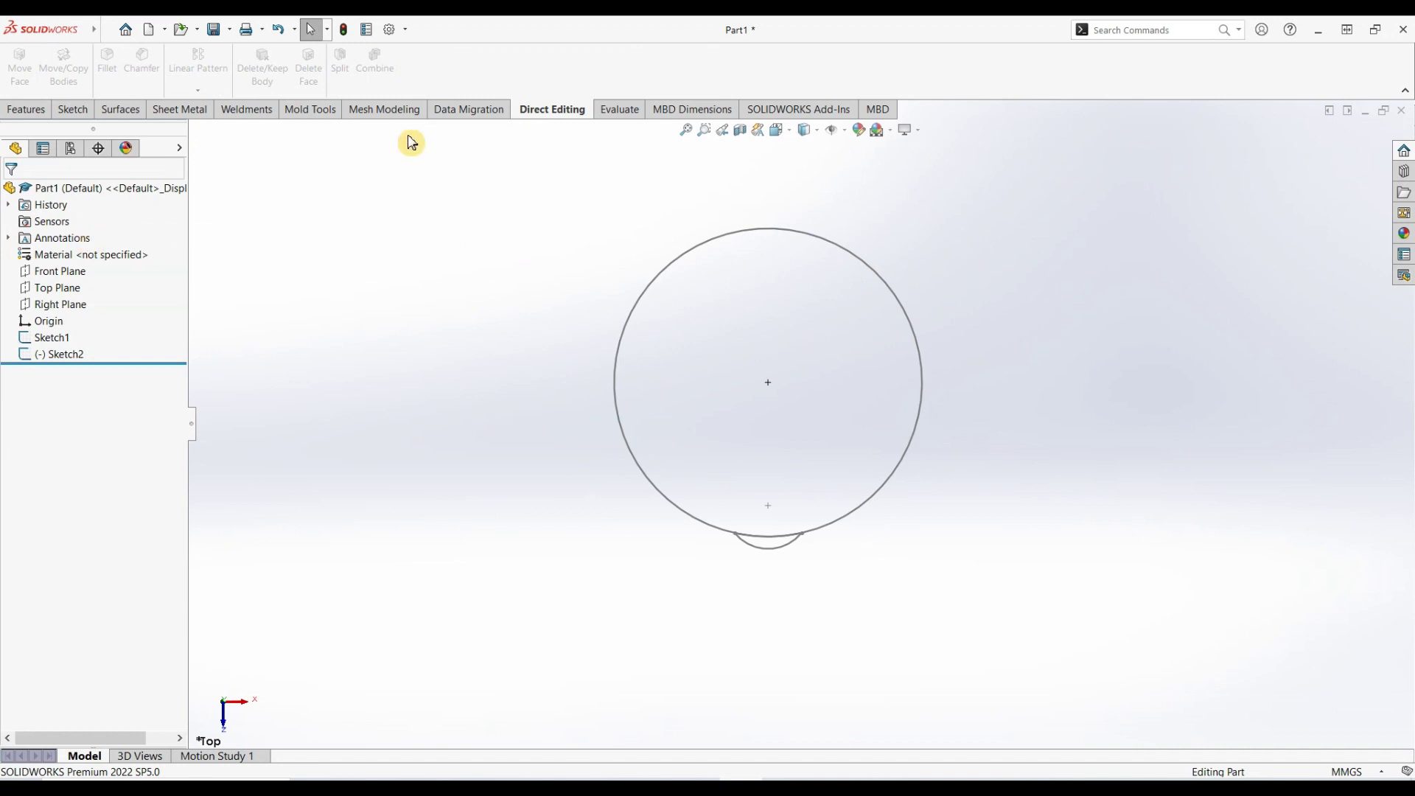
pyautogui.click(29, 109)
pyautogui.click(682, 82)
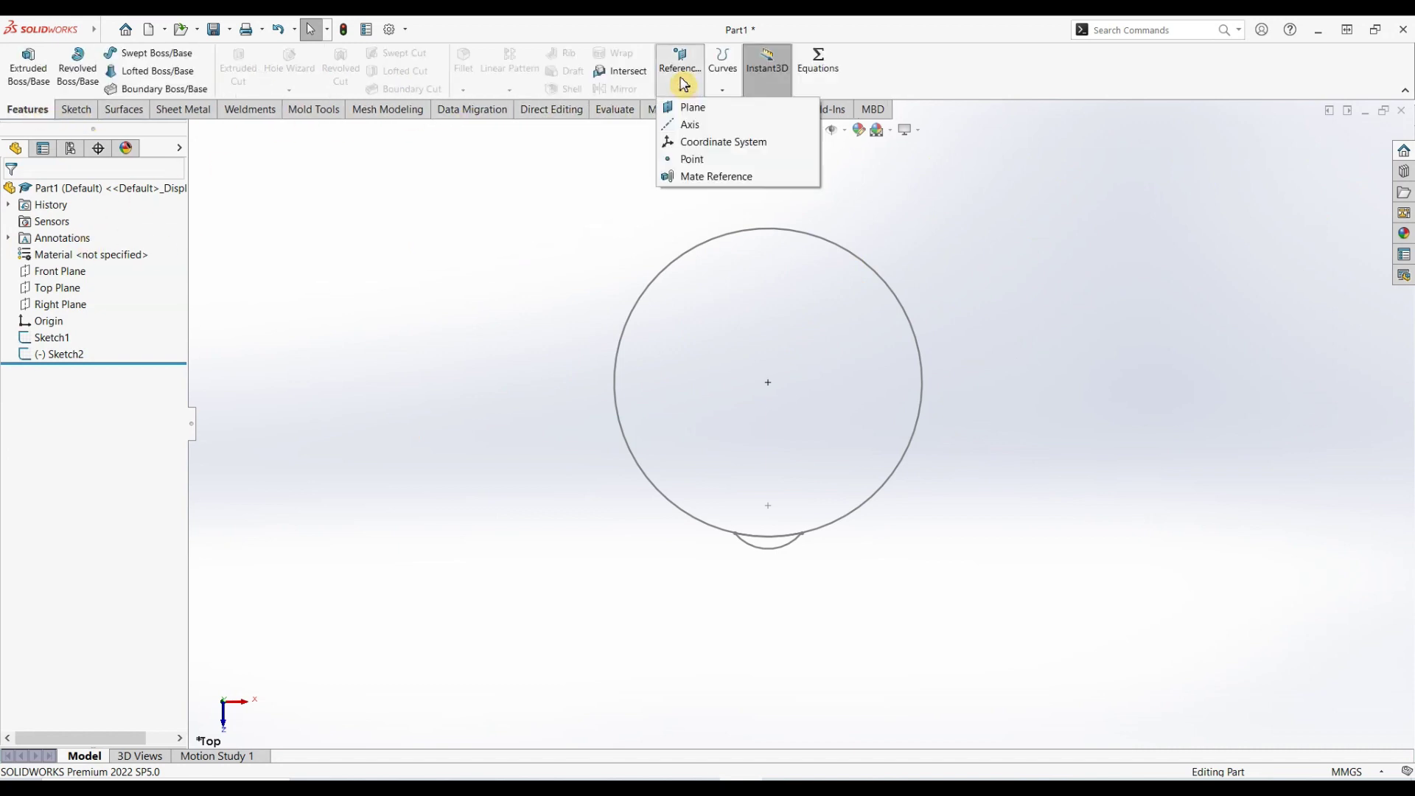
pyautogui.click(684, 85)
pyautogui.click(682, 87)
pyautogui.click(695, 111)
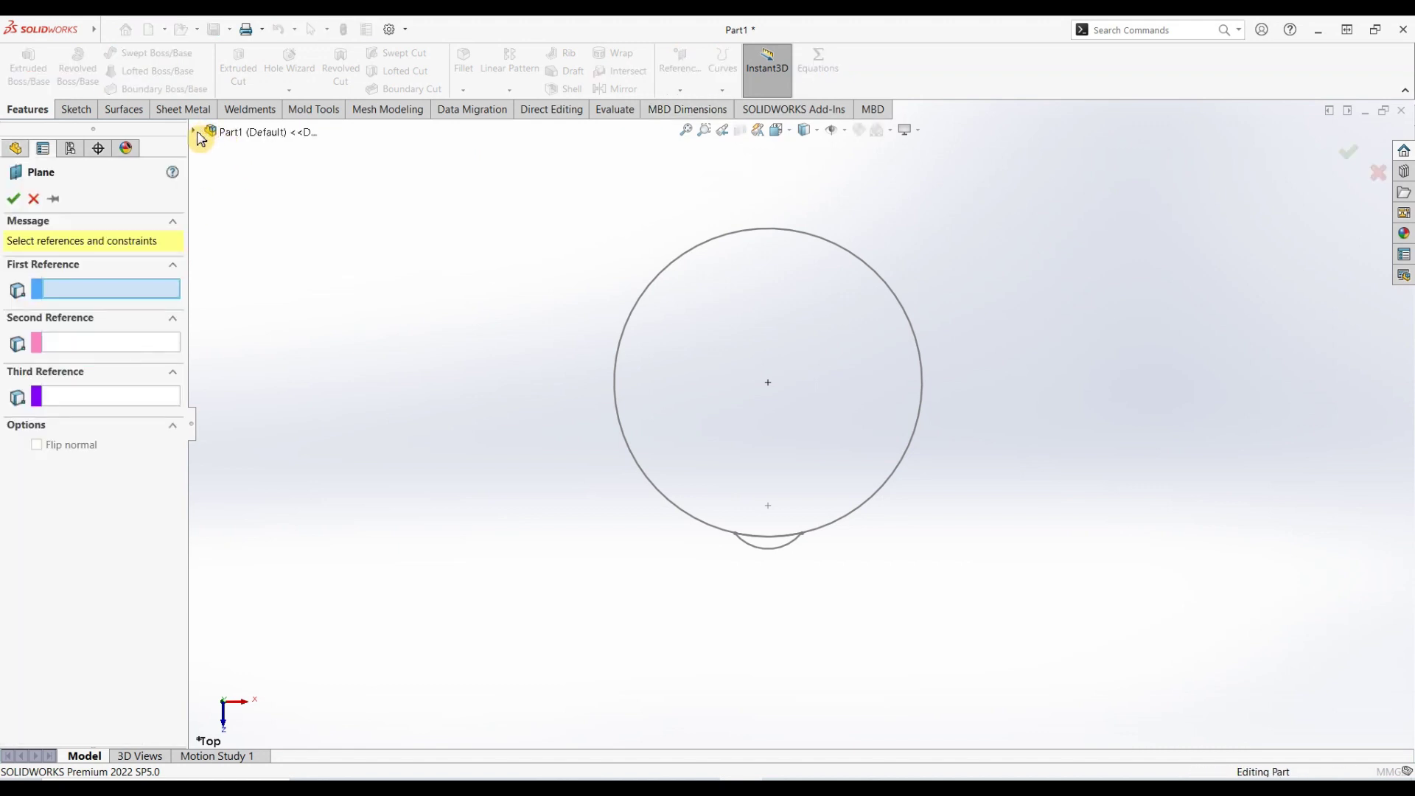
pyautogui.click(194, 131)
pyautogui.click(258, 231)
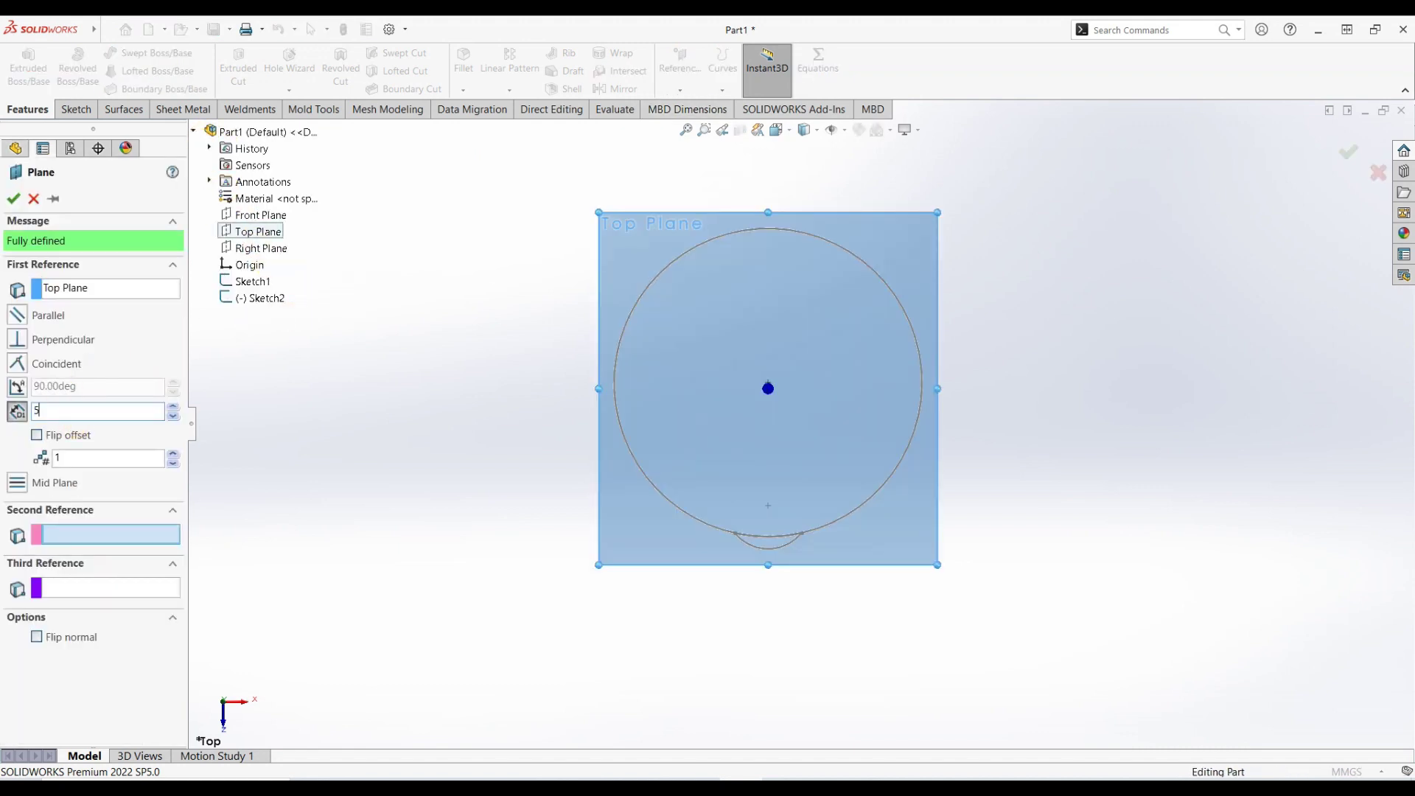
pyautogui.moveTo(516, 565); pyautogui.dragTo(515, 337, button='middle')
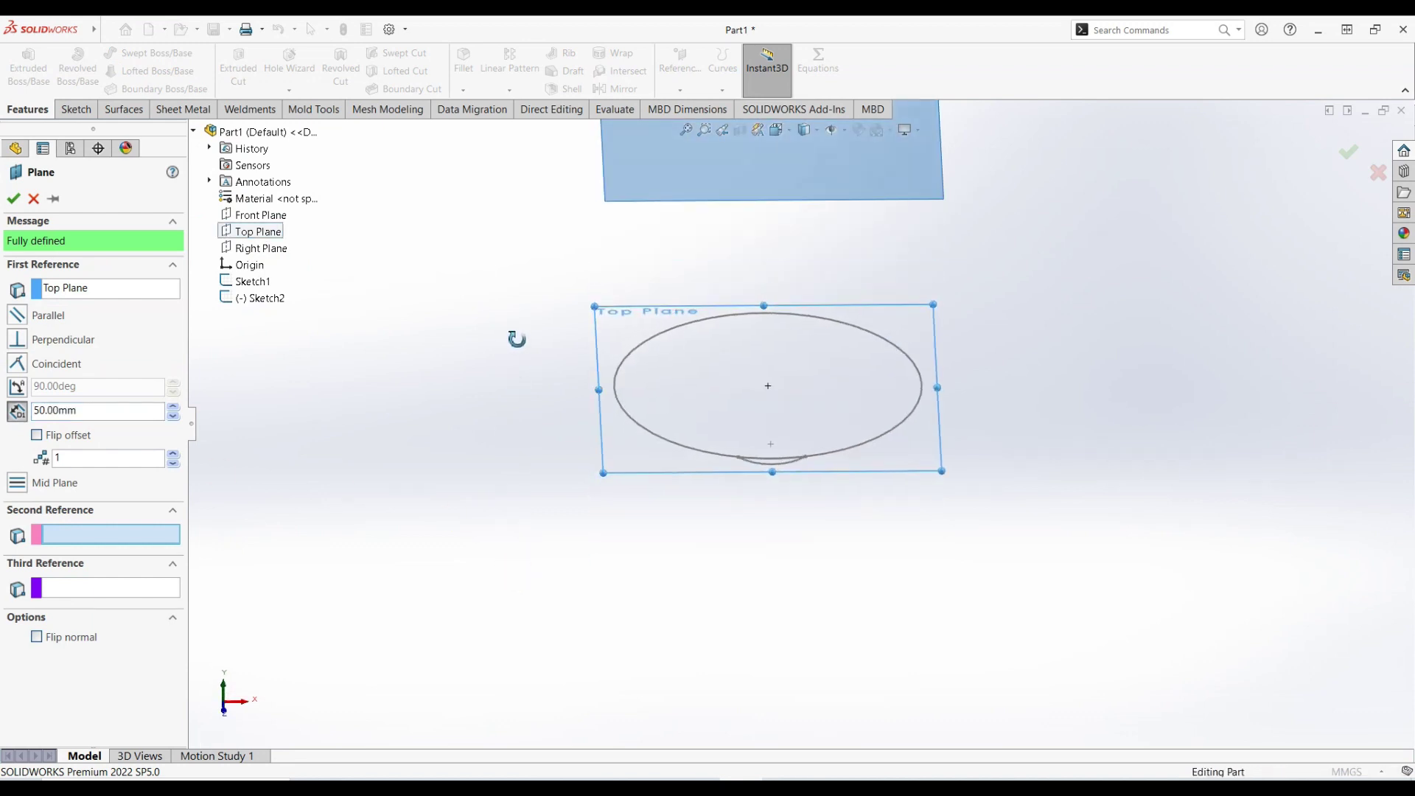
pyautogui.click(15, 200)
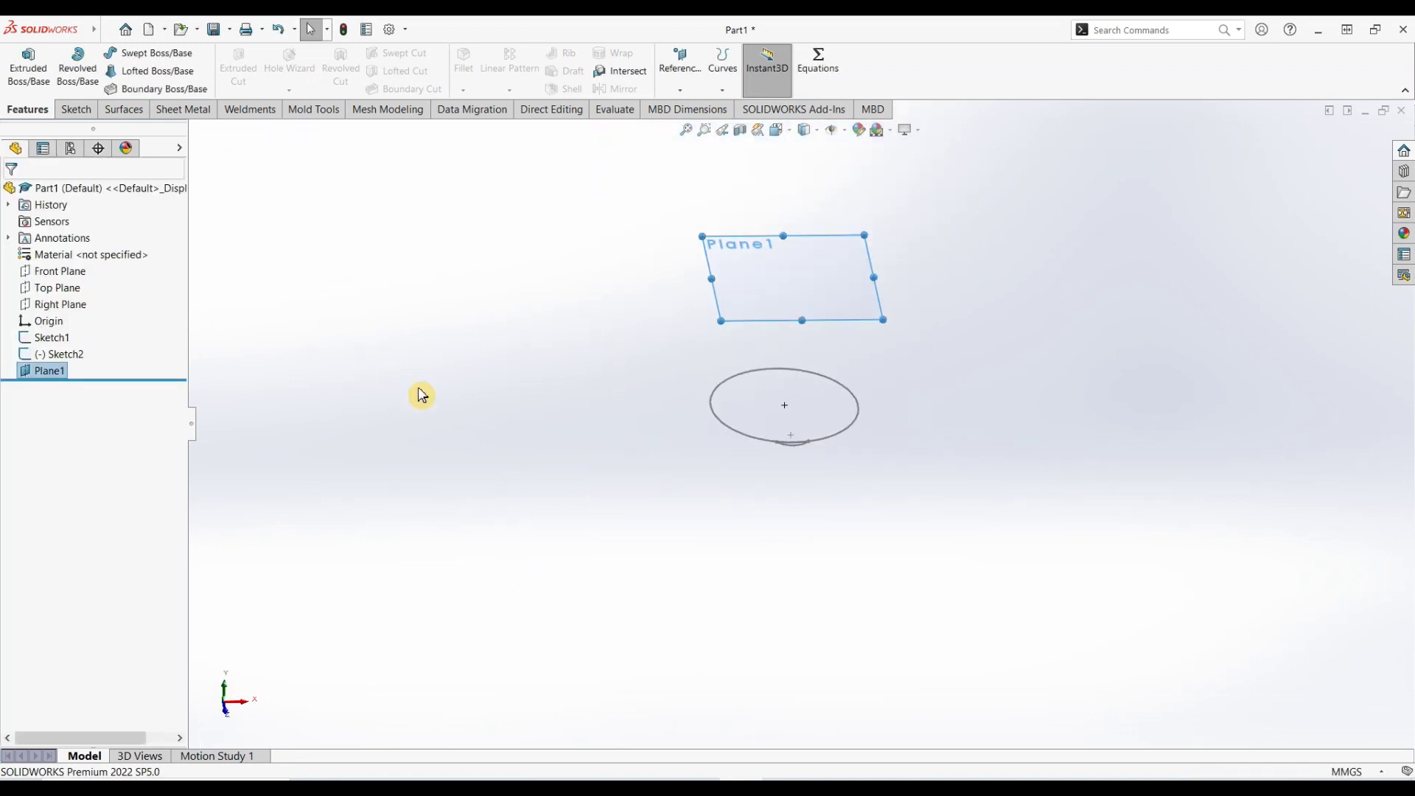
# - On the offset plane, sketch a circle by offsetting the 50 mm circle outward by 10 mm, and close the sketch
pyautogui.click(794, 280)
pyautogui.click(857, 234)
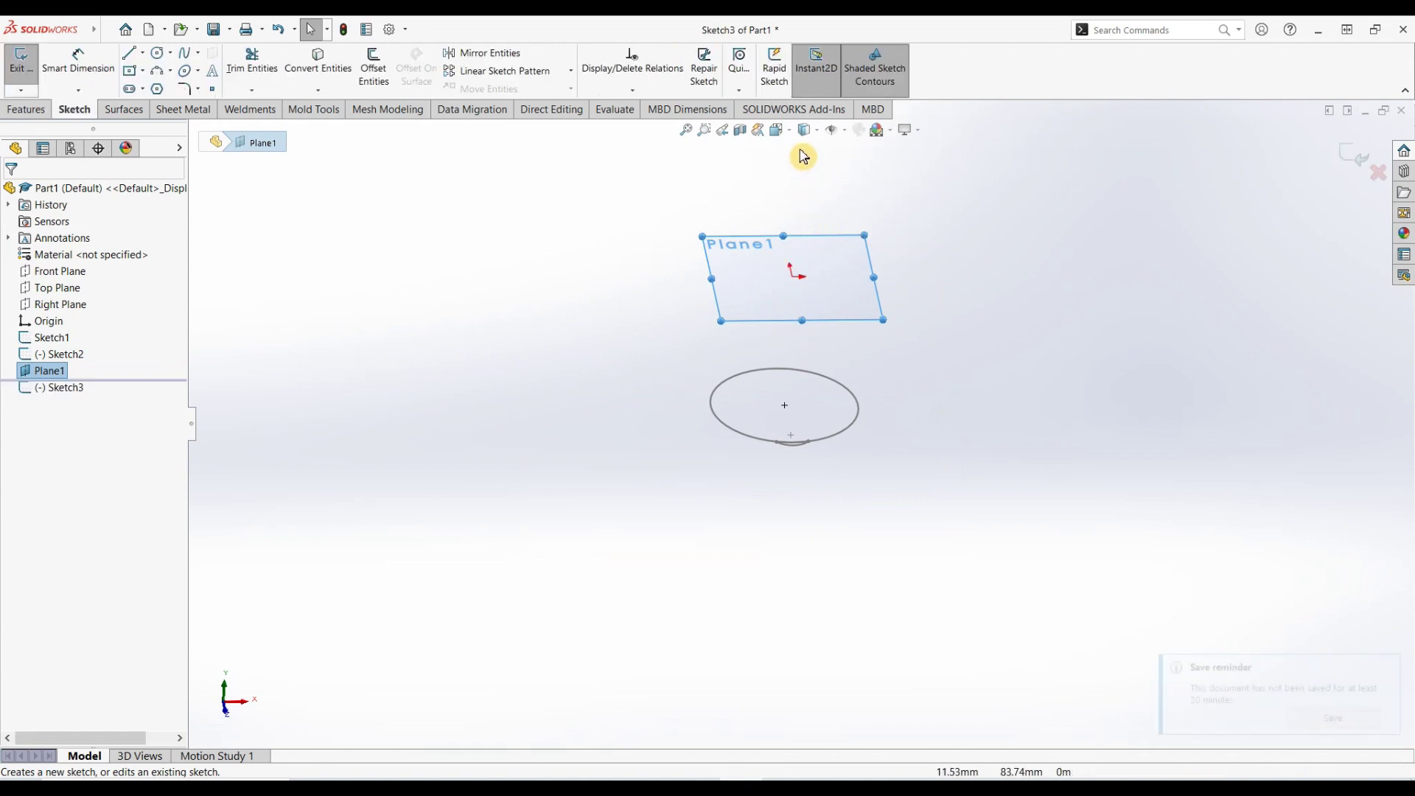
pyautogui.click(794, 140)
pyautogui.click(859, 196)
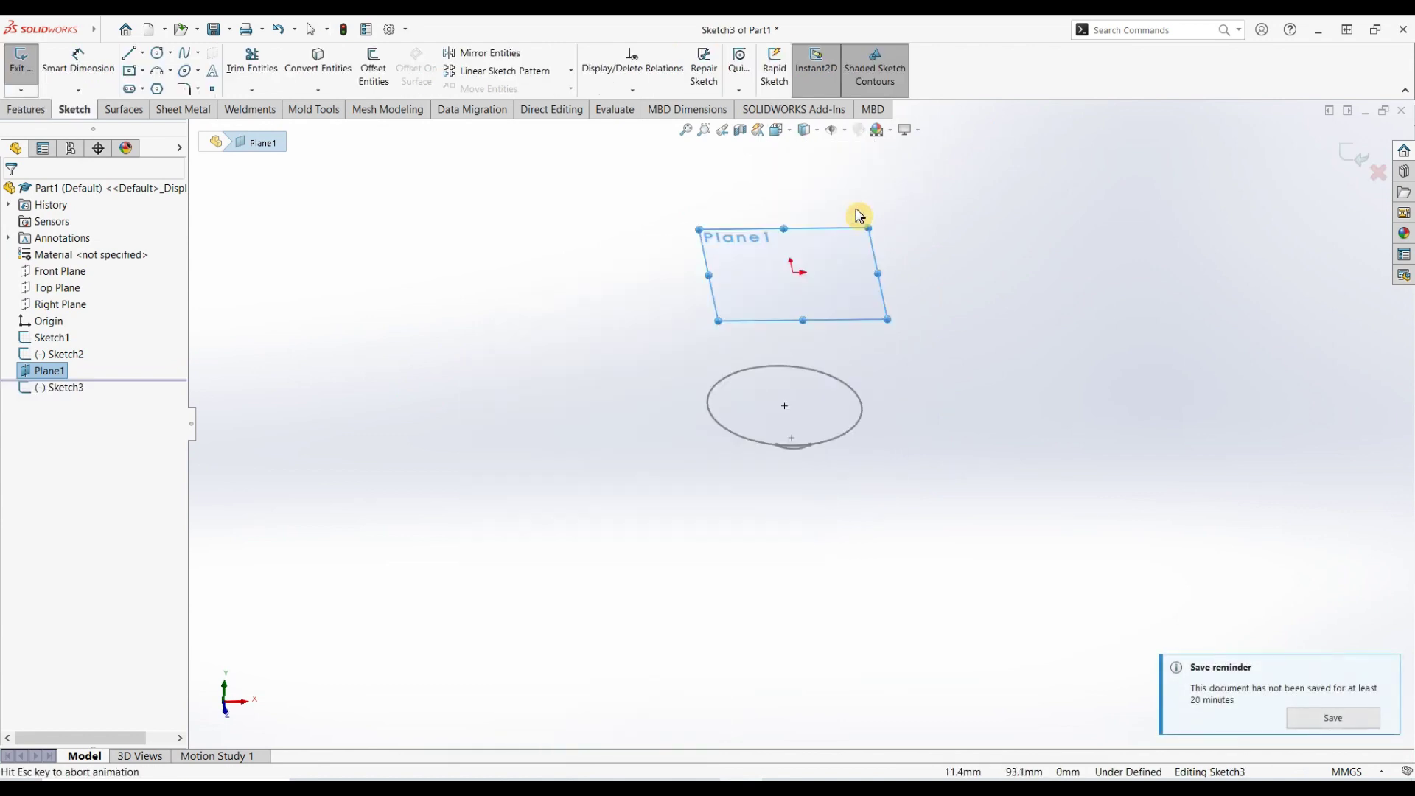
pyautogui.click(457, 338)
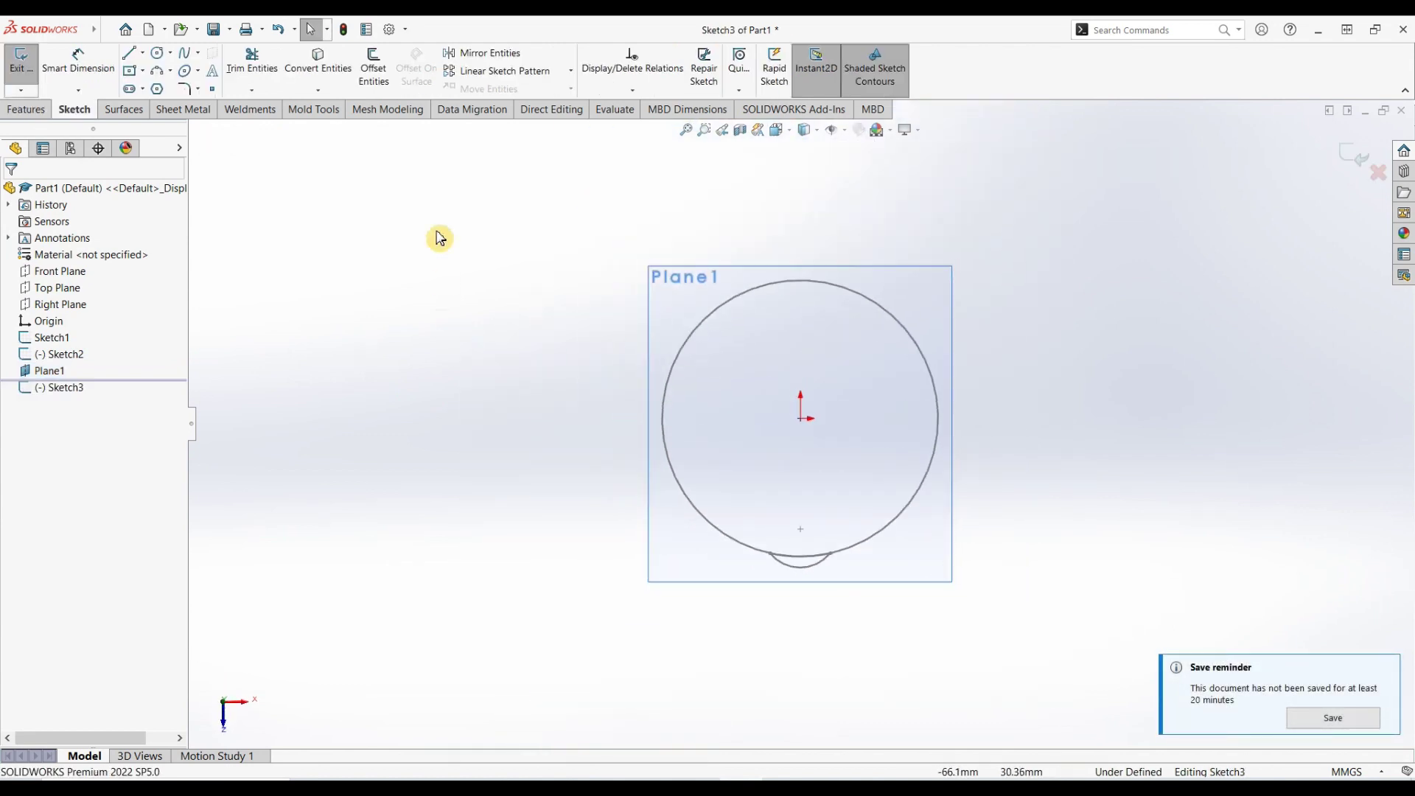
pyautogui.click(374, 70)
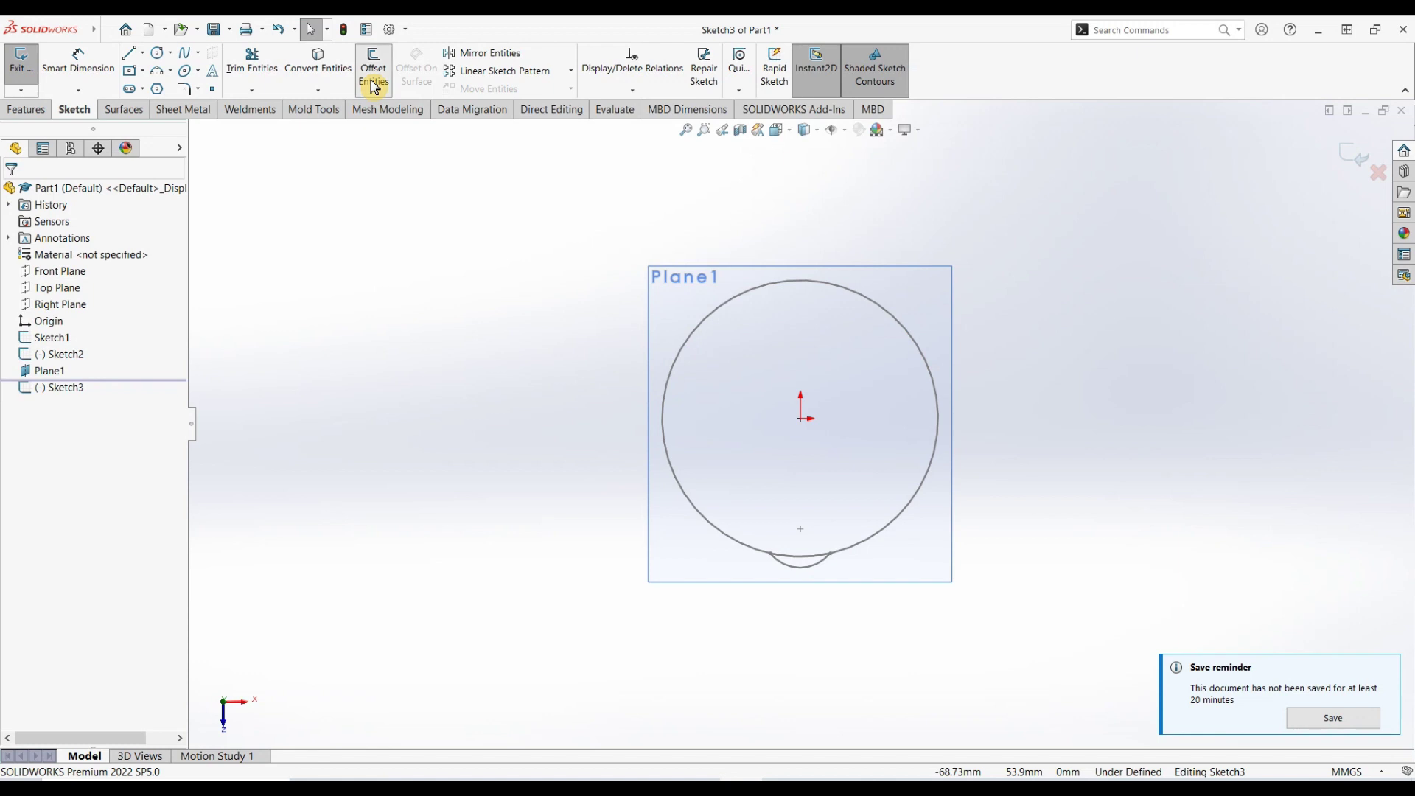
pyautogui.click(698, 336)
pyautogui.click(17, 197)
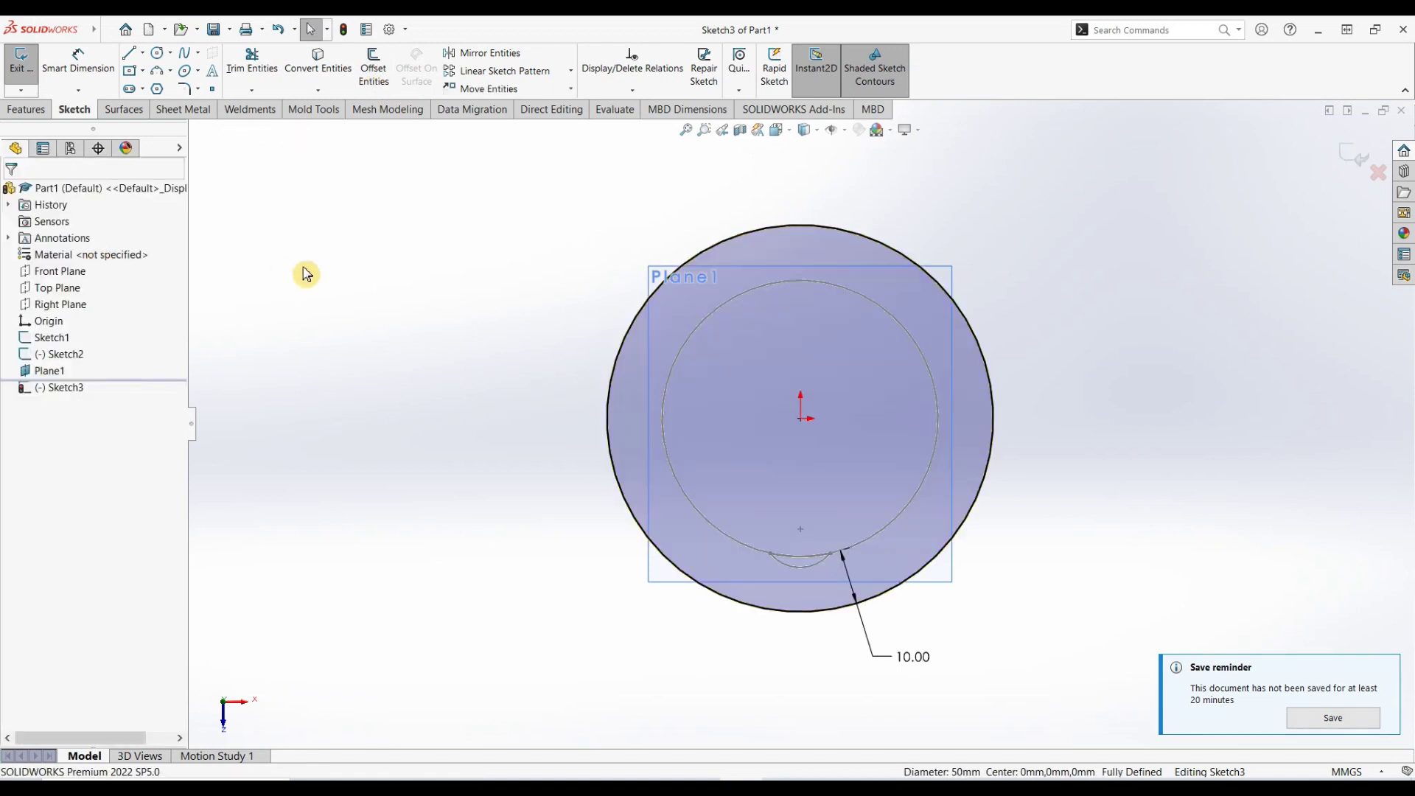
pyautogui.click(1362, 168)
# - Start a sketch on the offset plane and draw a three-point arc bulging outward from the 70 mm circle's lower edge, with a 10 mm radius
pyautogui.click(625, 250)
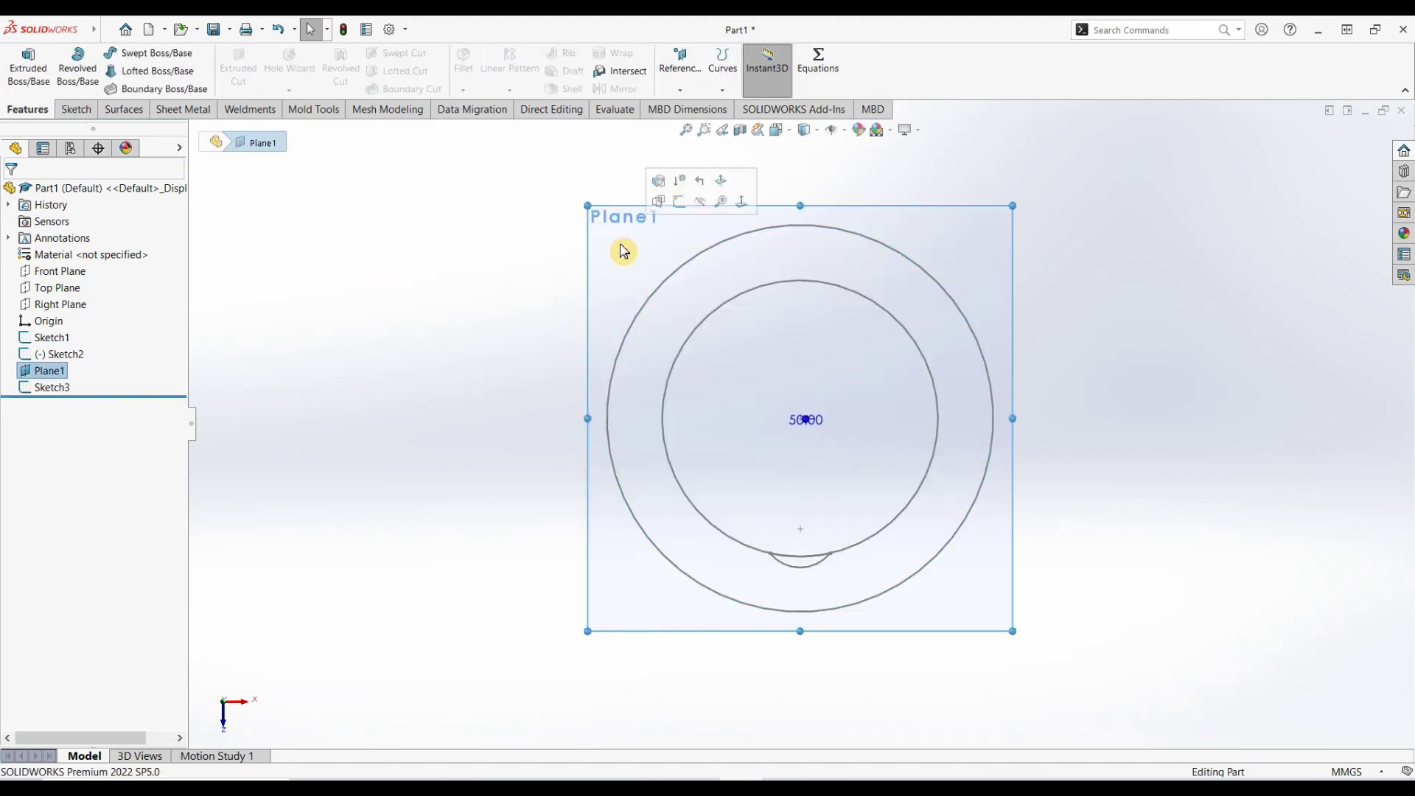
pyautogui.click(678, 201)
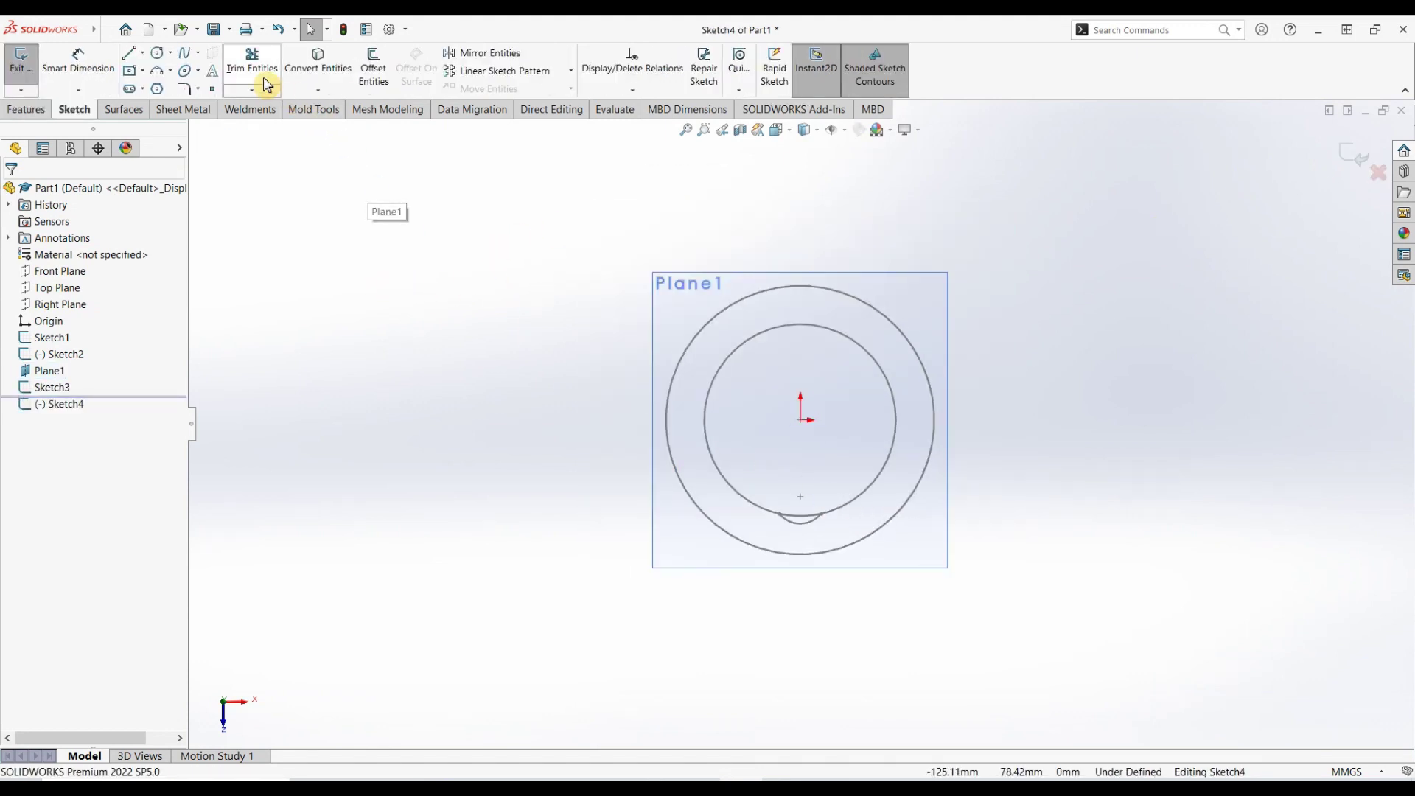
pyautogui.scroll(-5, 807, 542)
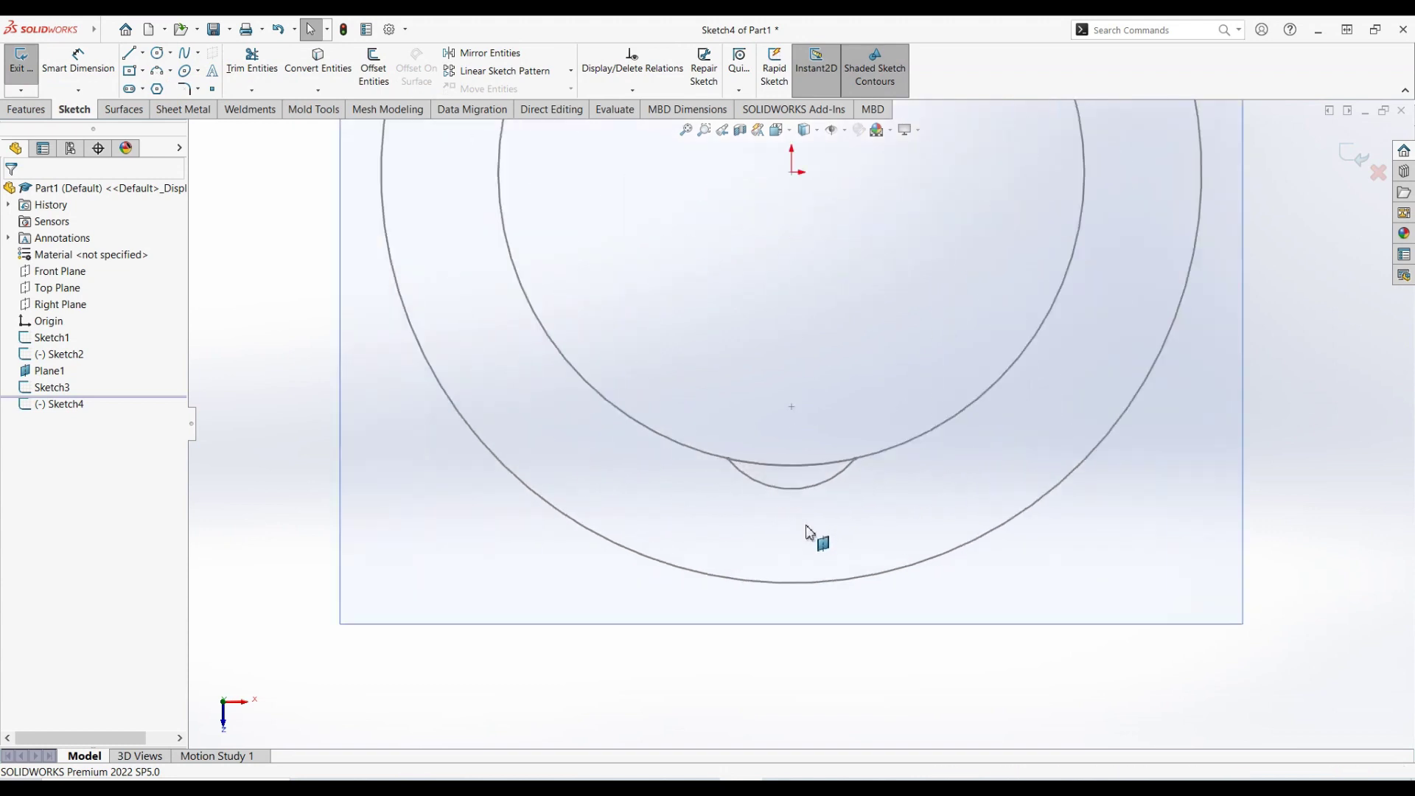
pyautogui.click(721, 582)
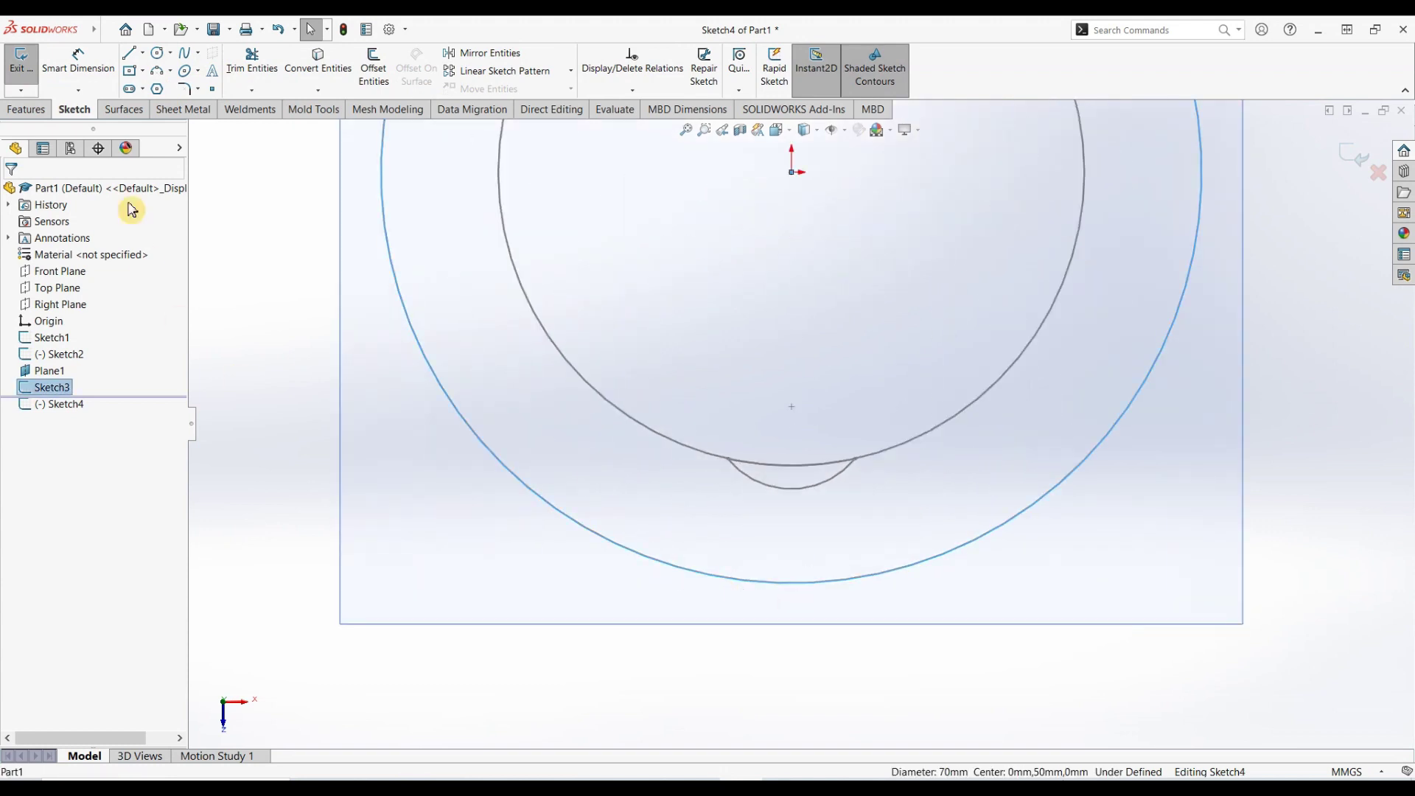
pyautogui.click(165, 74)
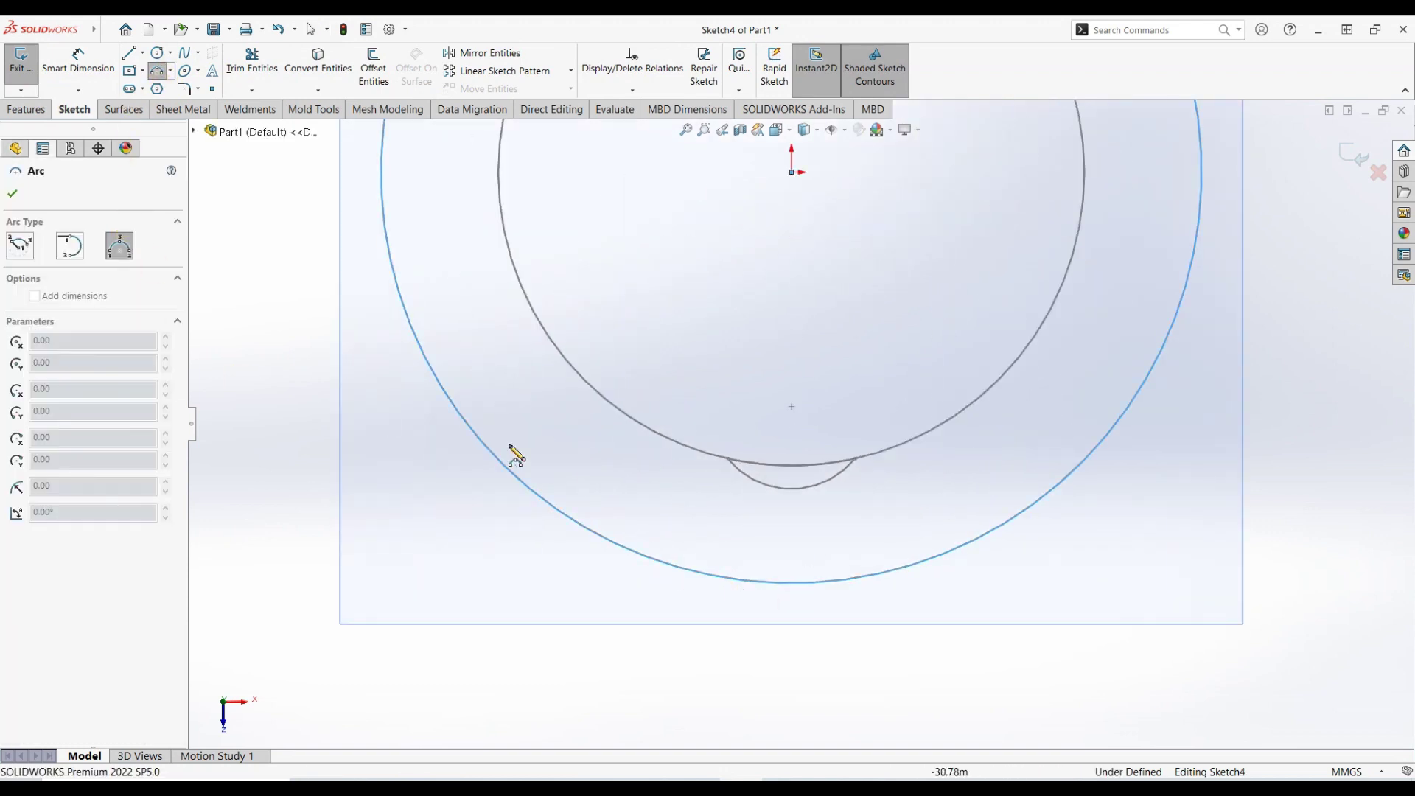
pyautogui.click(684, 568)
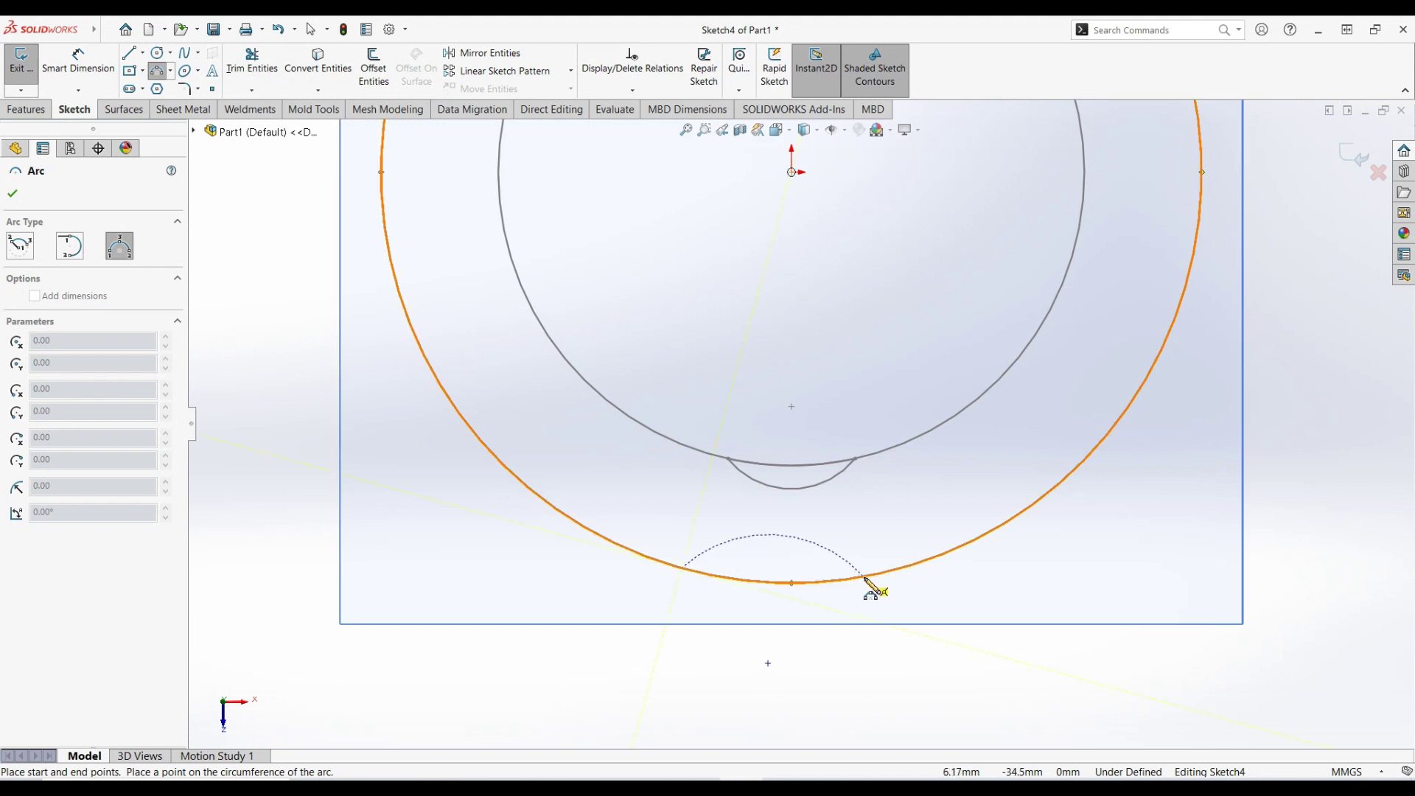
pyautogui.click(865, 578)
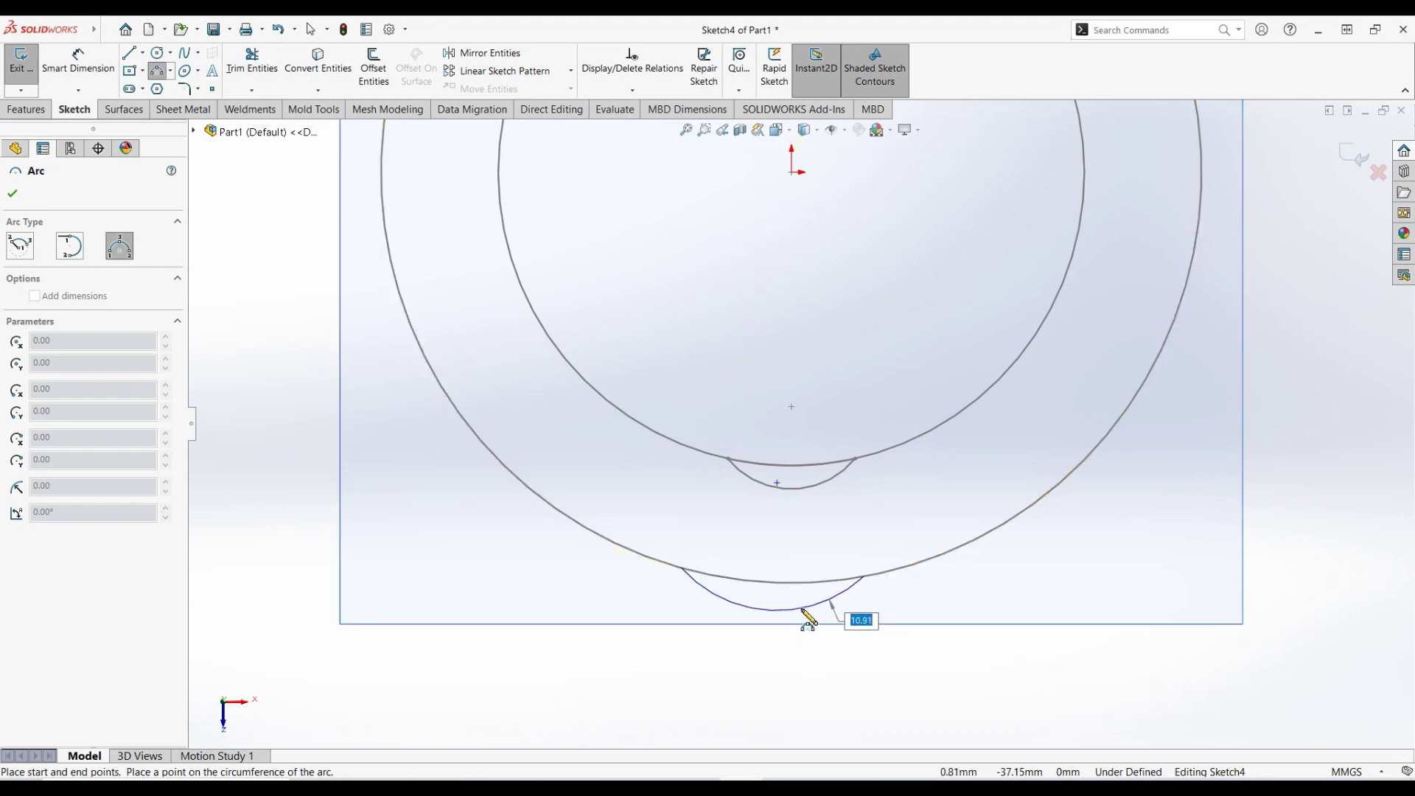
pyautogui.press('Return')
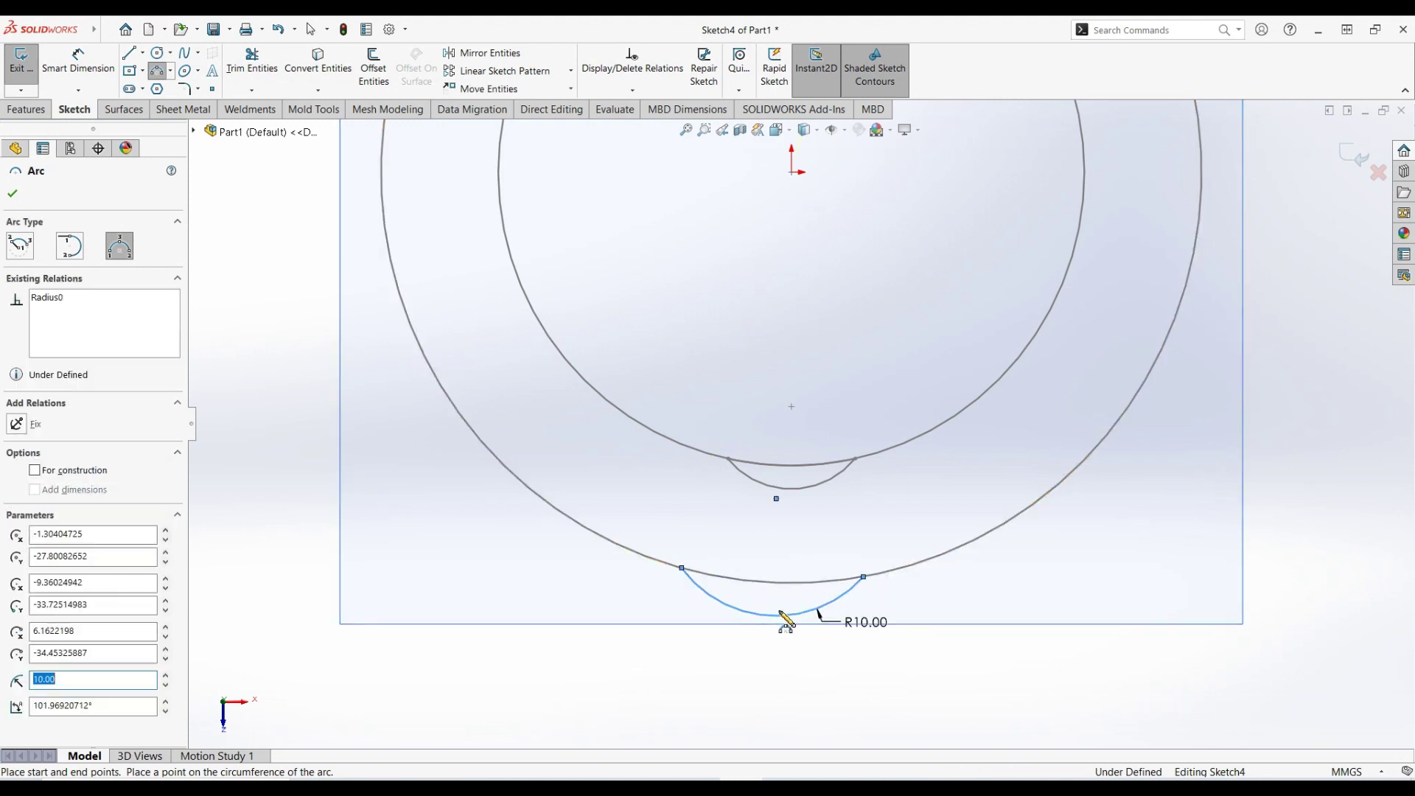
pyautogui.press('Escape')
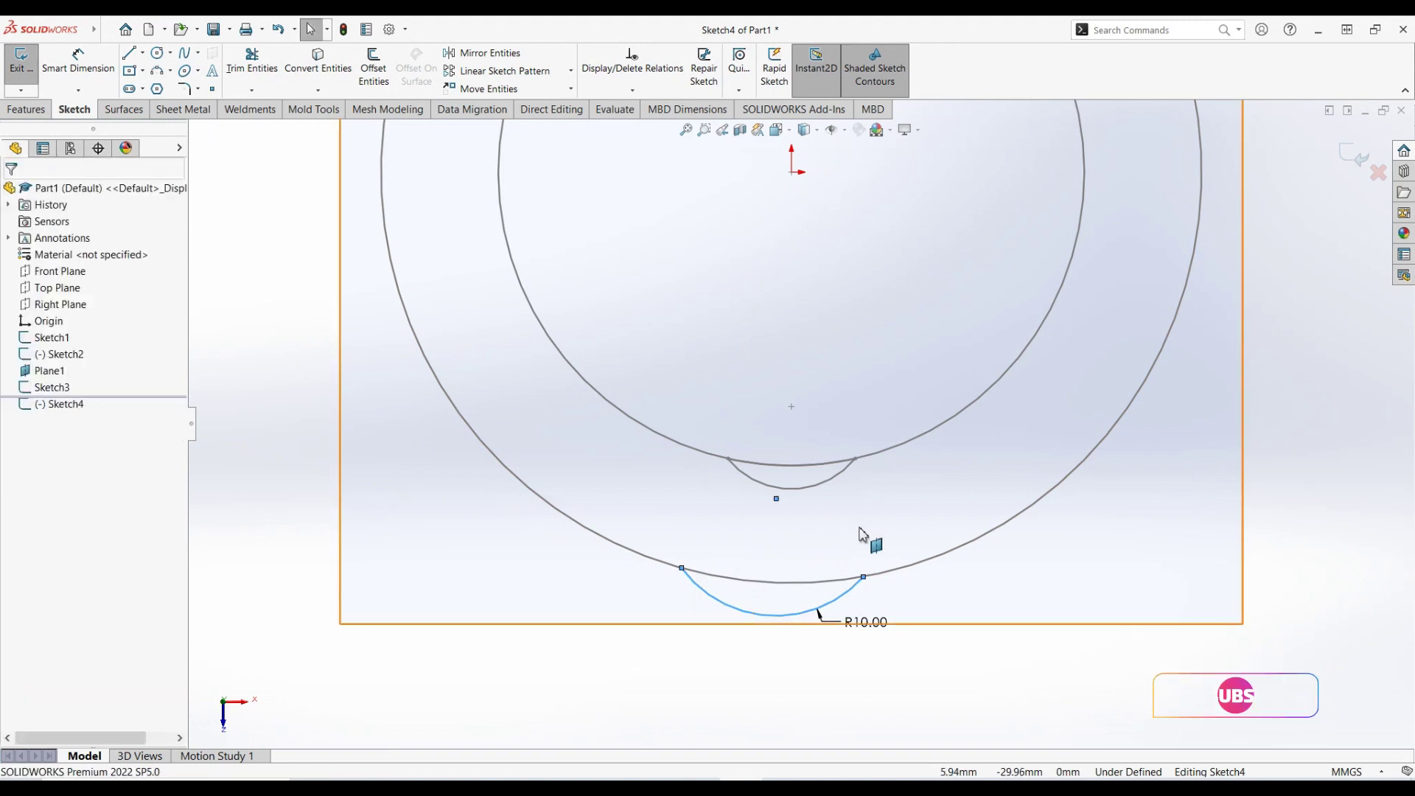
# - Add a vertical relation between the arc's center and the origin, and a horizontal relation between the arc's two endpoints
pyautogui.click(776, 498)
pyautogui.scroll(2, 791, 253)
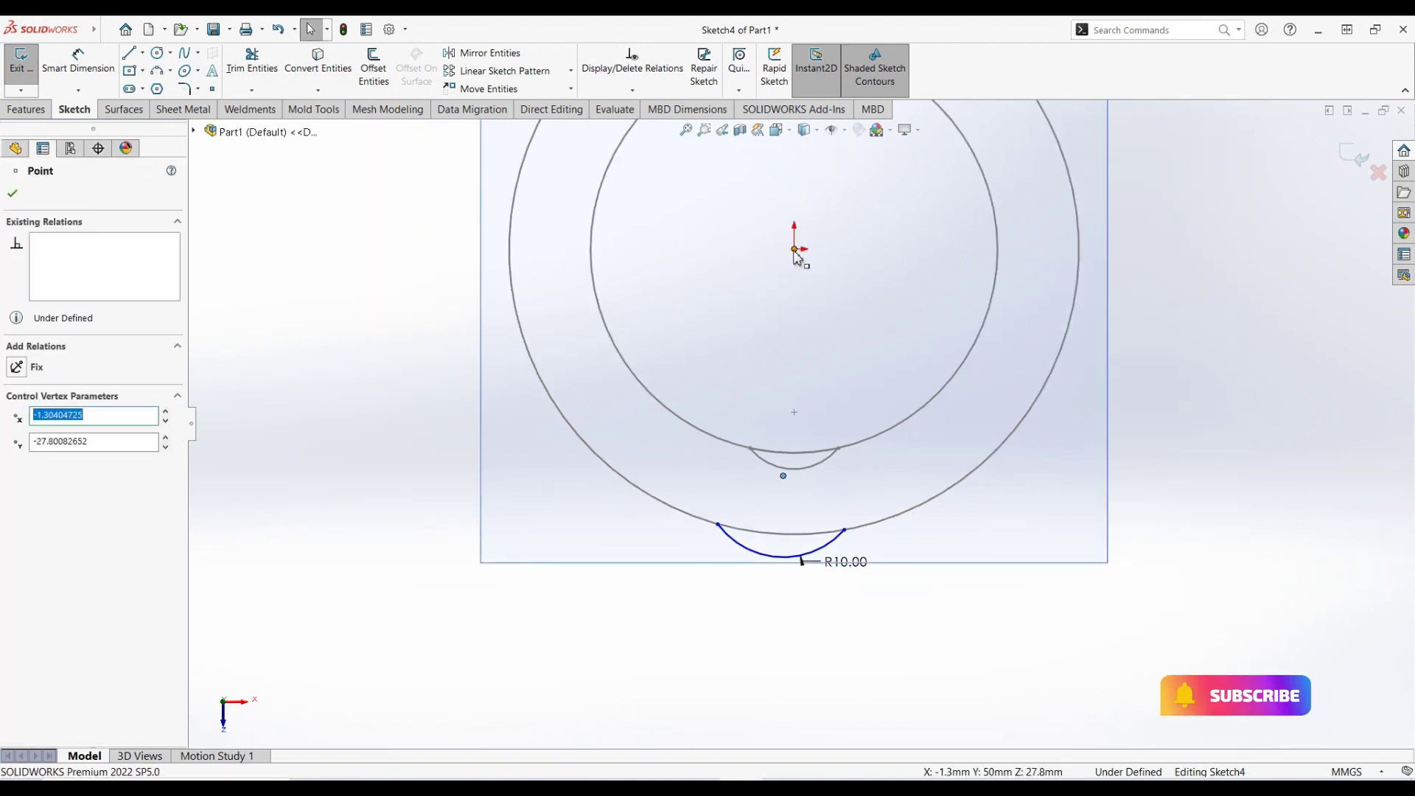
pyautogui.keyDown('ctrl'); pyautogui.click(796, 251); pyautogui.keyUp('ctrl')
pyautogui.click(864, 197)
pyautogui.click(380, 441)
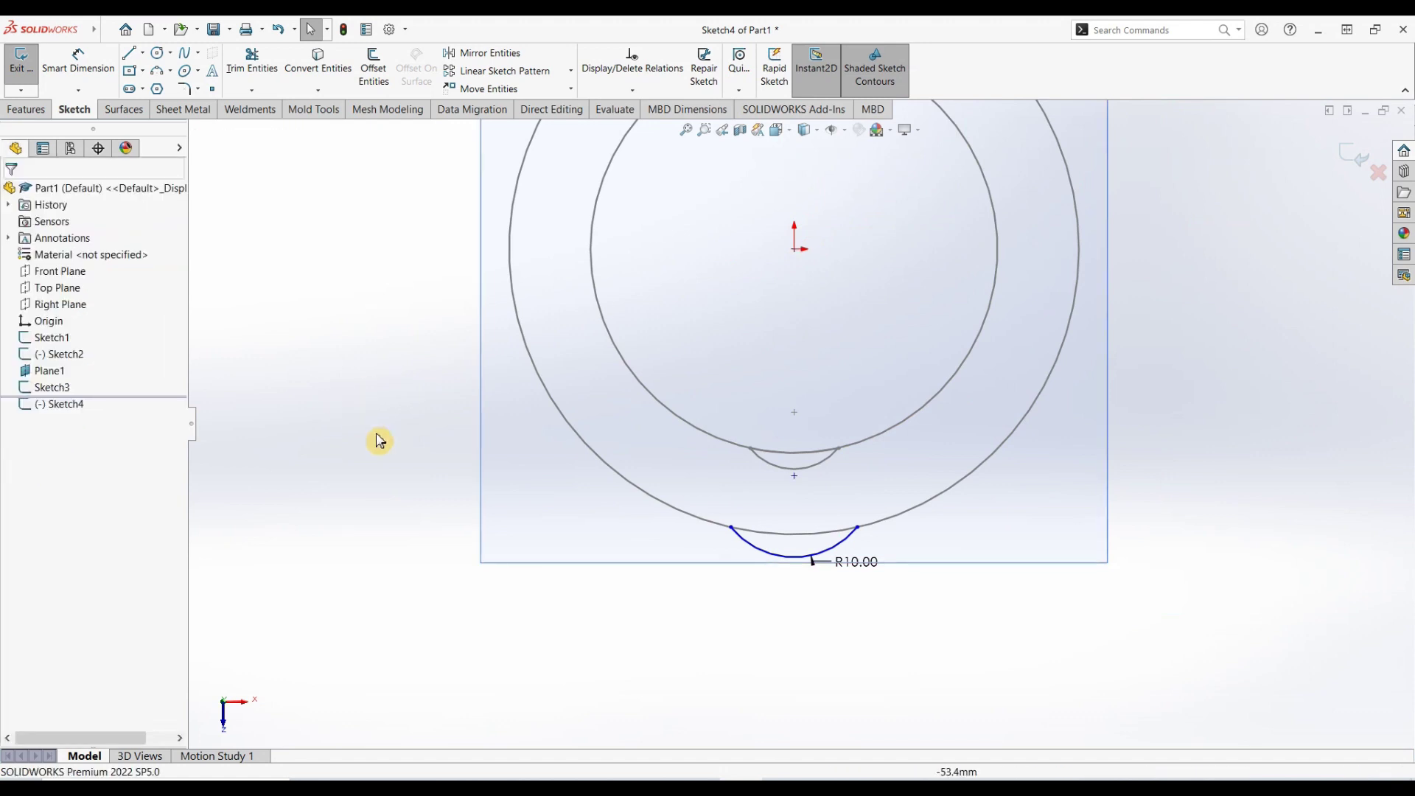
pyautogui.click(731, 529)
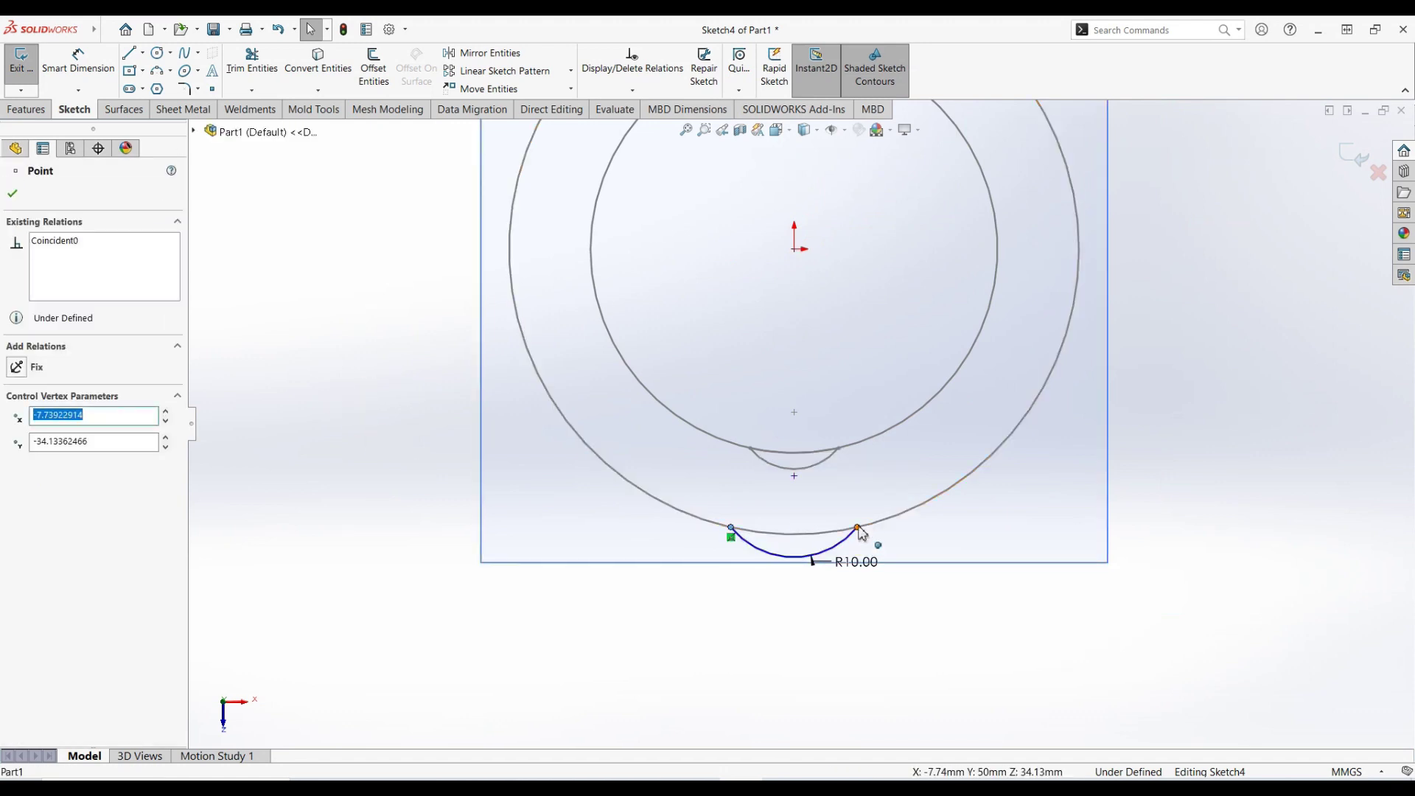
pyautogui.keyDown('ctrl'); pyautogui.click(857, 528); pyautogui.keyUp('ctrl')
pyautogui.click(900, 479)
pyautogui.click(973, 582)
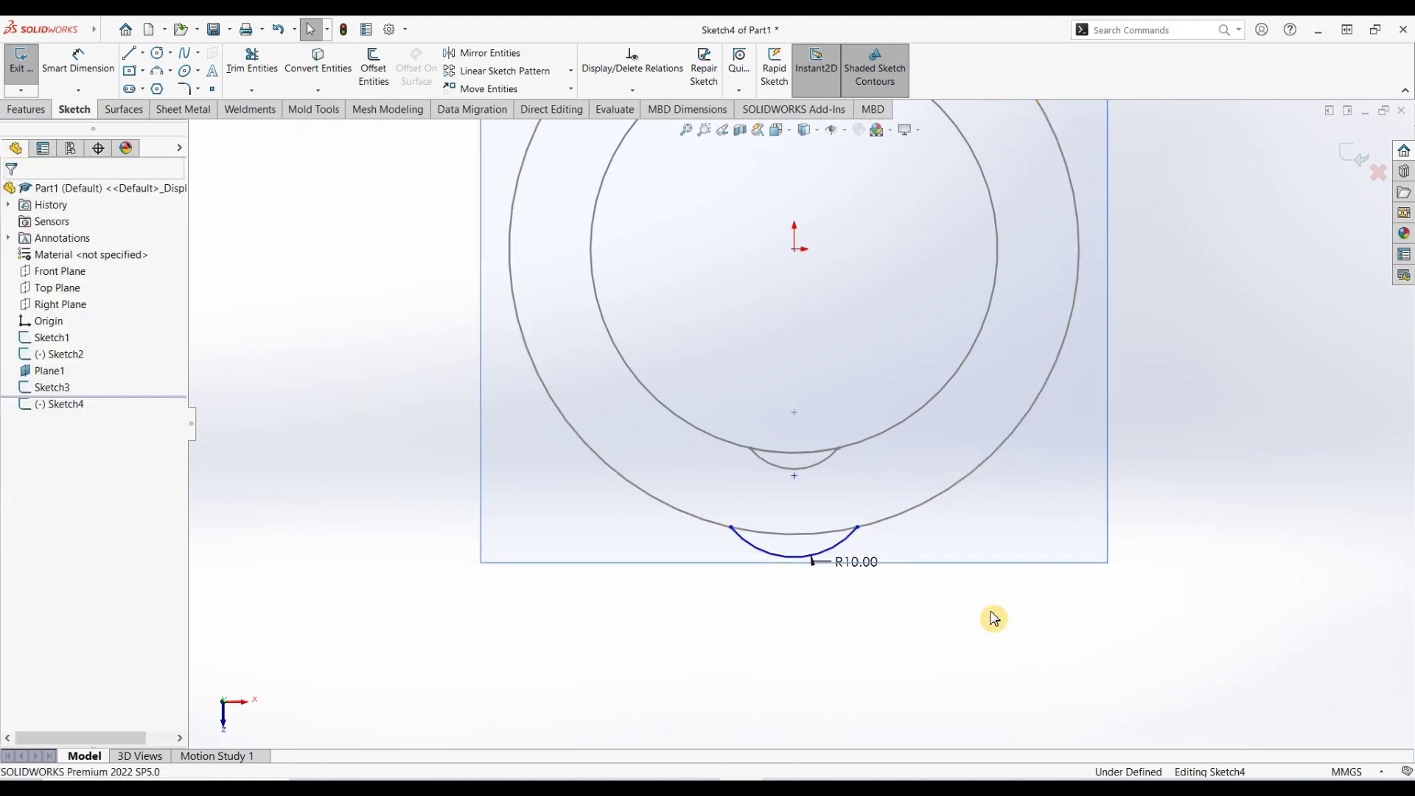
# - Convert the 70 mm circle into the sketch, power-trim it to the short segment closing the arc profile, and close the sketch
pyautogui.scroll(2, 774, 498)
pyautogui.click(719, 502)
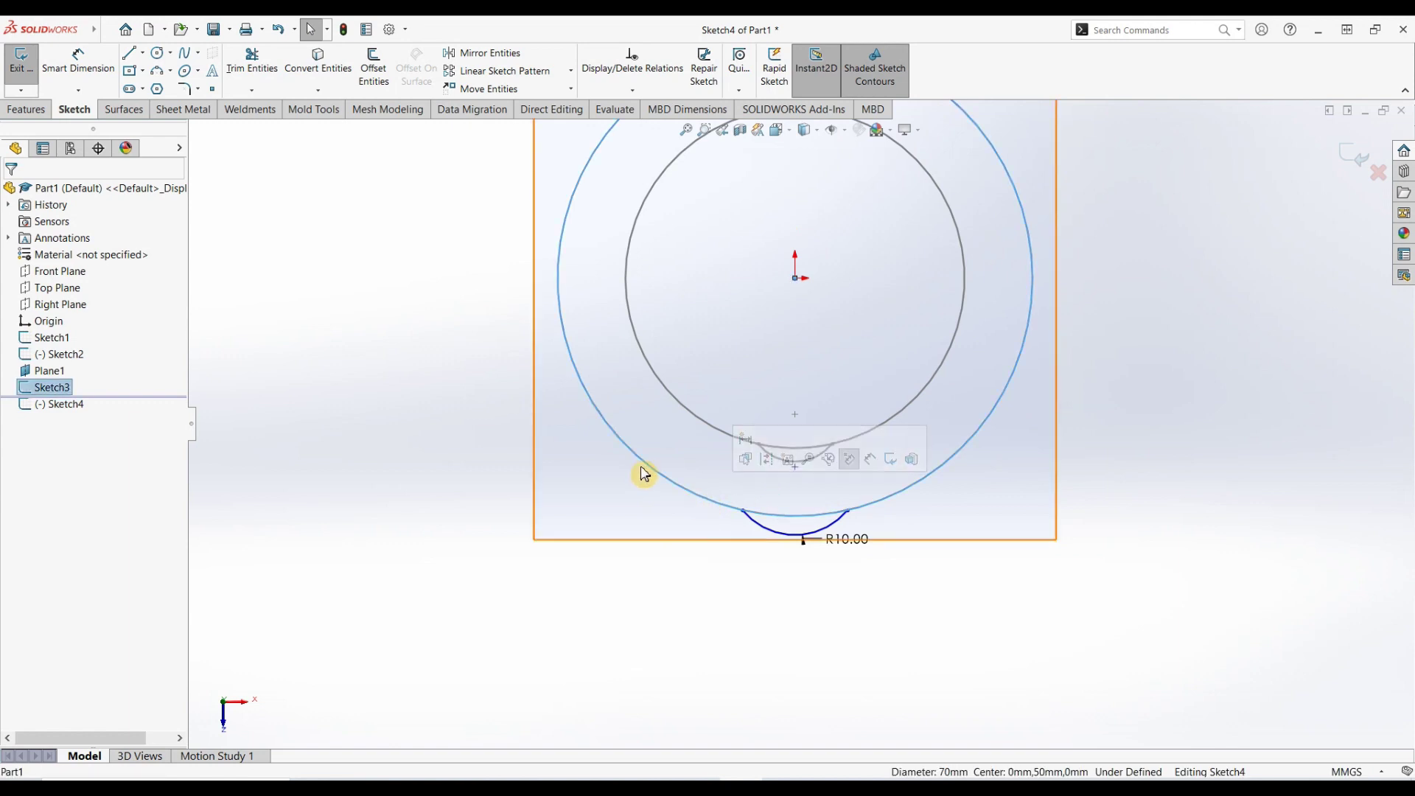
pyautogui.click(308, 80)
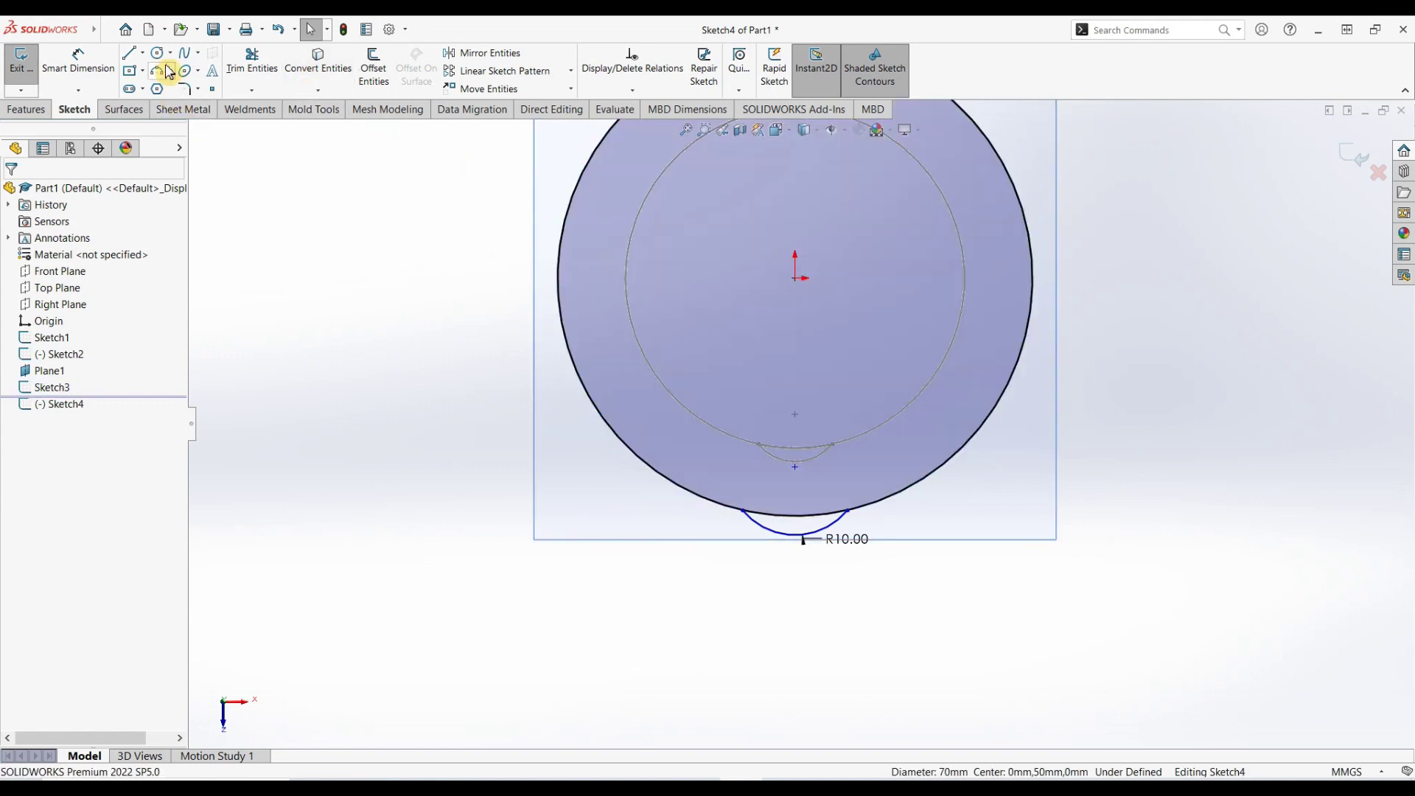
pyautogui.click(249, 65)
pyautogui.moveTo(572, 488); pyautogui.dragTo(983, 502)
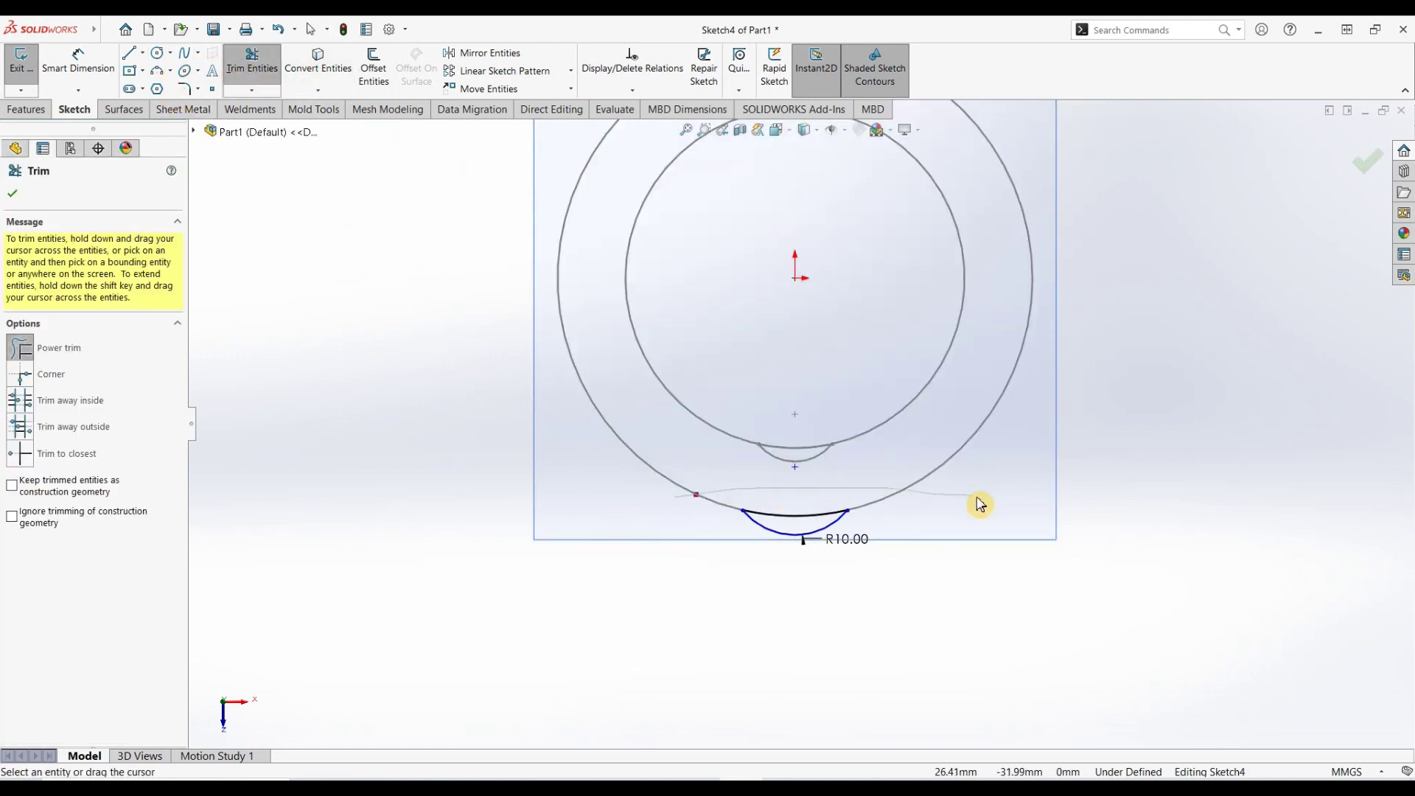
pyautogui.click(18, 199)
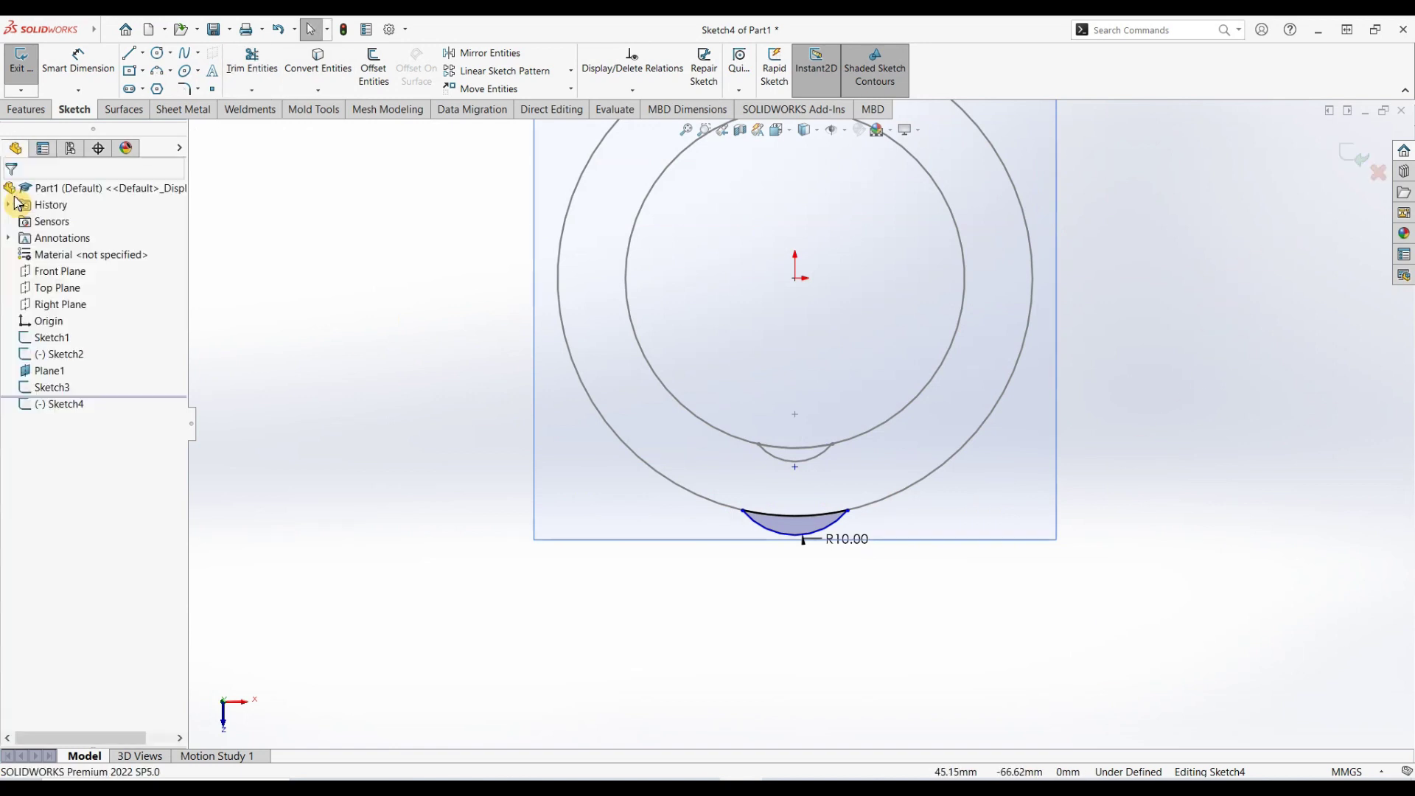
pyautogui.click(1362, 164)
# - Hide the offset reference plane
pyautogui.moveTo(954, 543)
pyautogui.mouseDown(button='middle')
pyautogui.moveTo(885, 357)
pyautogui.moveTo(818, 426)
pyautogui.moveTo(837, 455)
pyautogui.moveTo(640, 327)
pyautogui.mouseUp(button='middle')
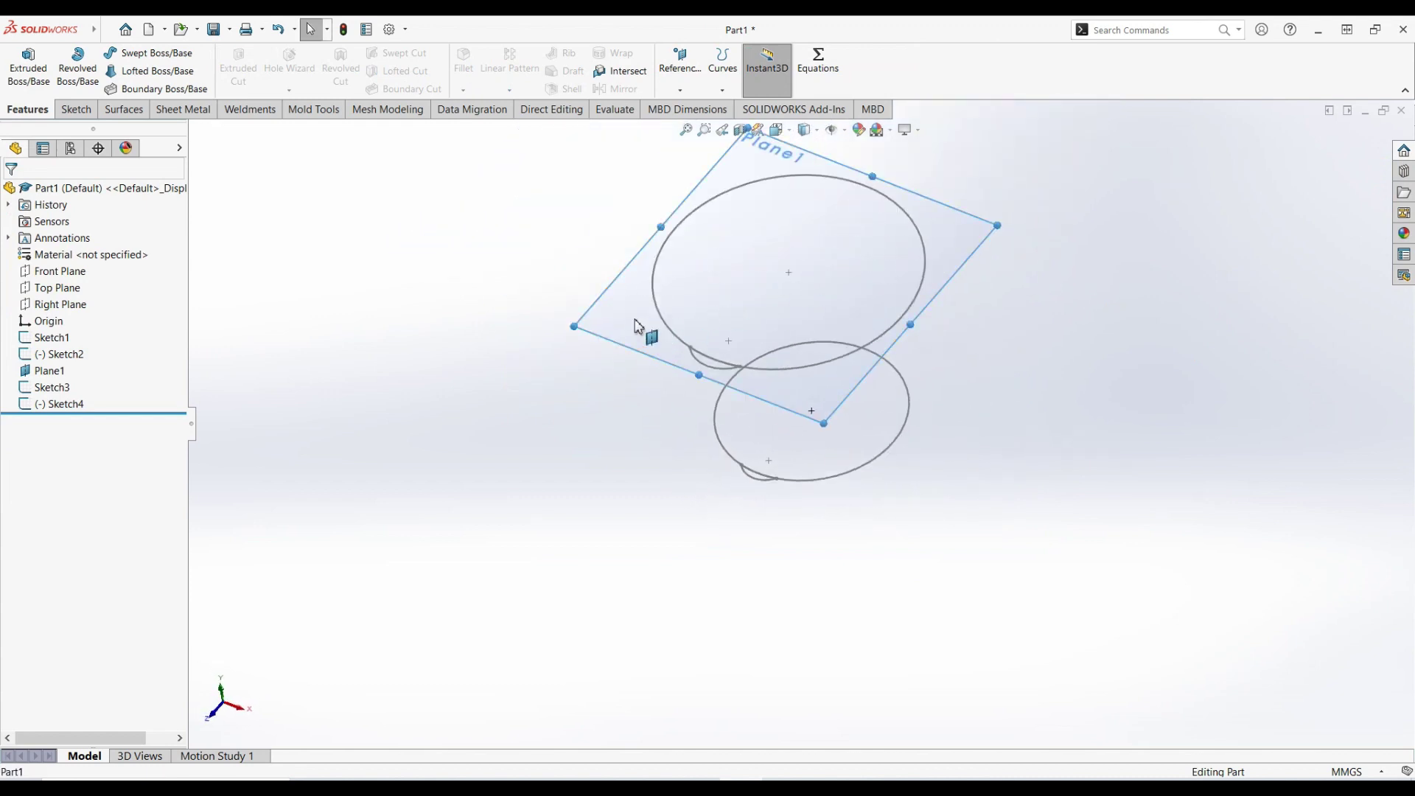
pyautogui.rightClick(638, 327)
pyautogui.click(678, 305)
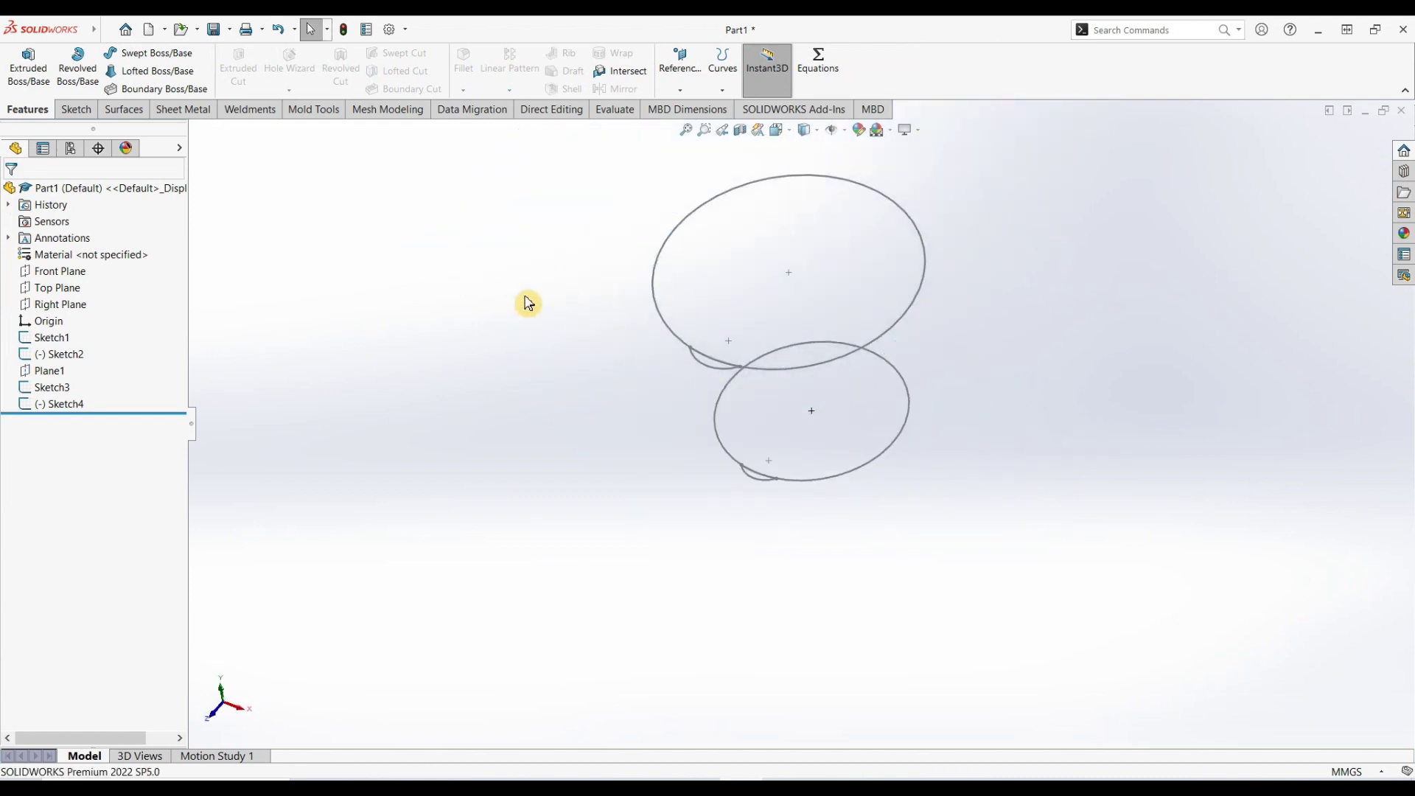
# - Loft a solid boss between the small closed arc profile on the Top Plane and the one on the offset plane
pyautogui.click(151, 71)
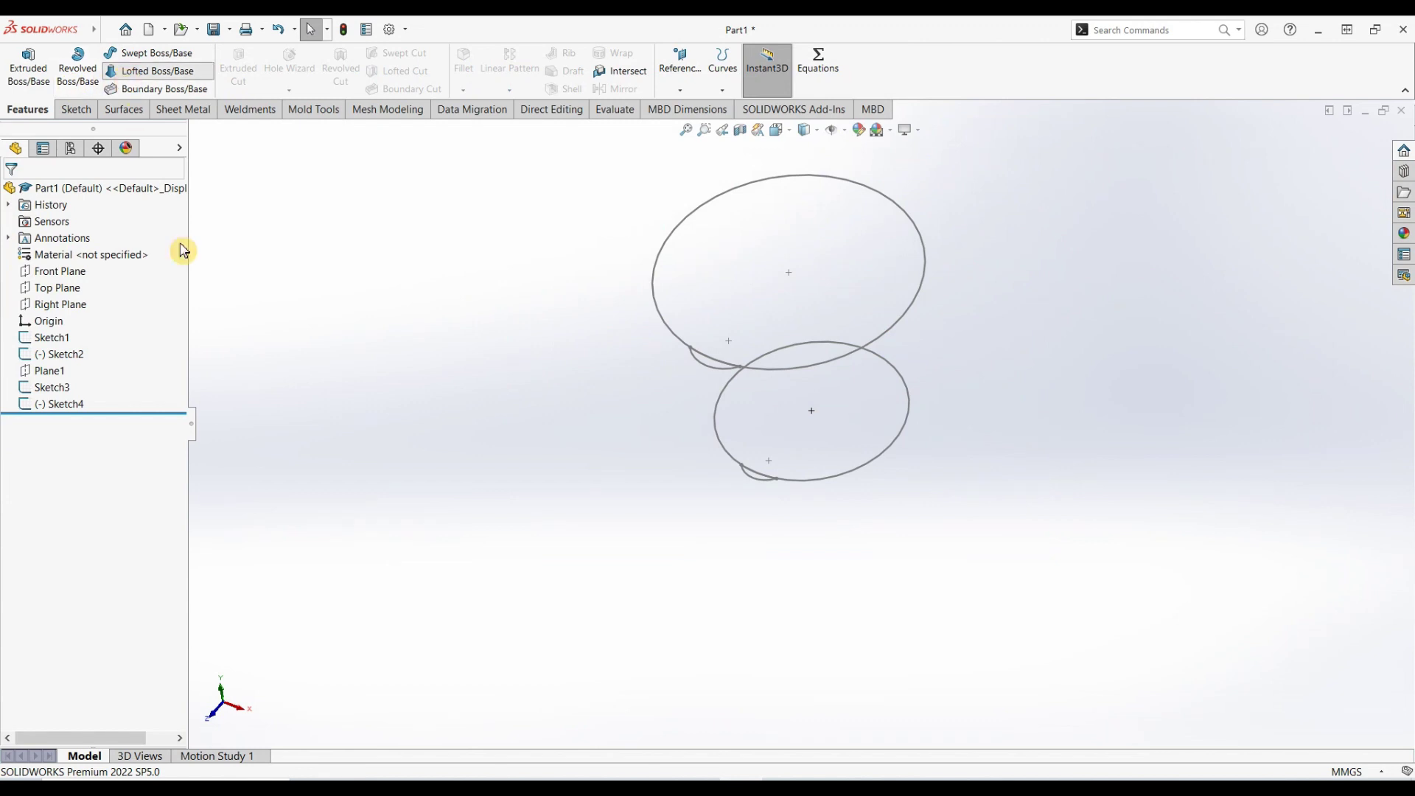
pyautogui.click(757, 482)
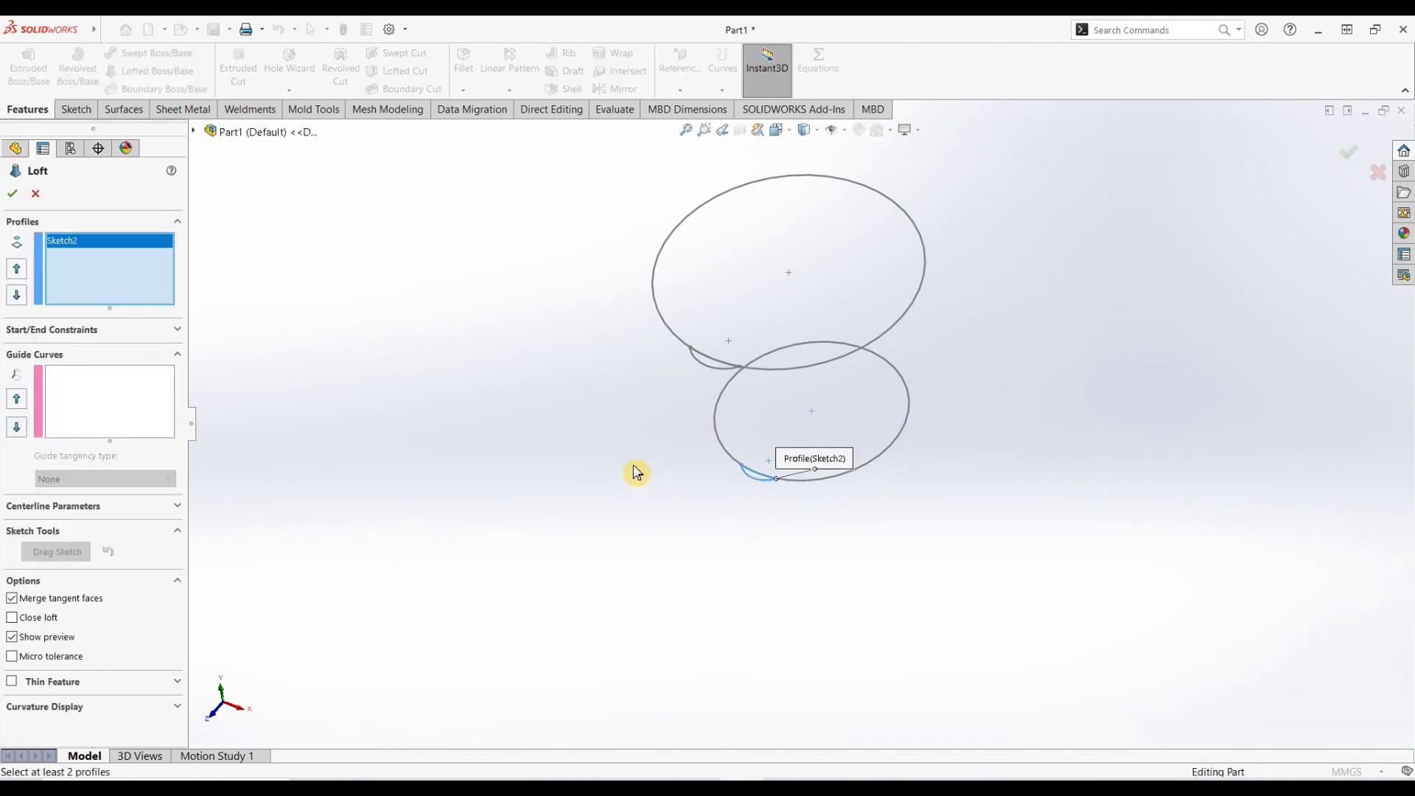
pyautogui.click(715, 375)
pyautogui.press('Return')
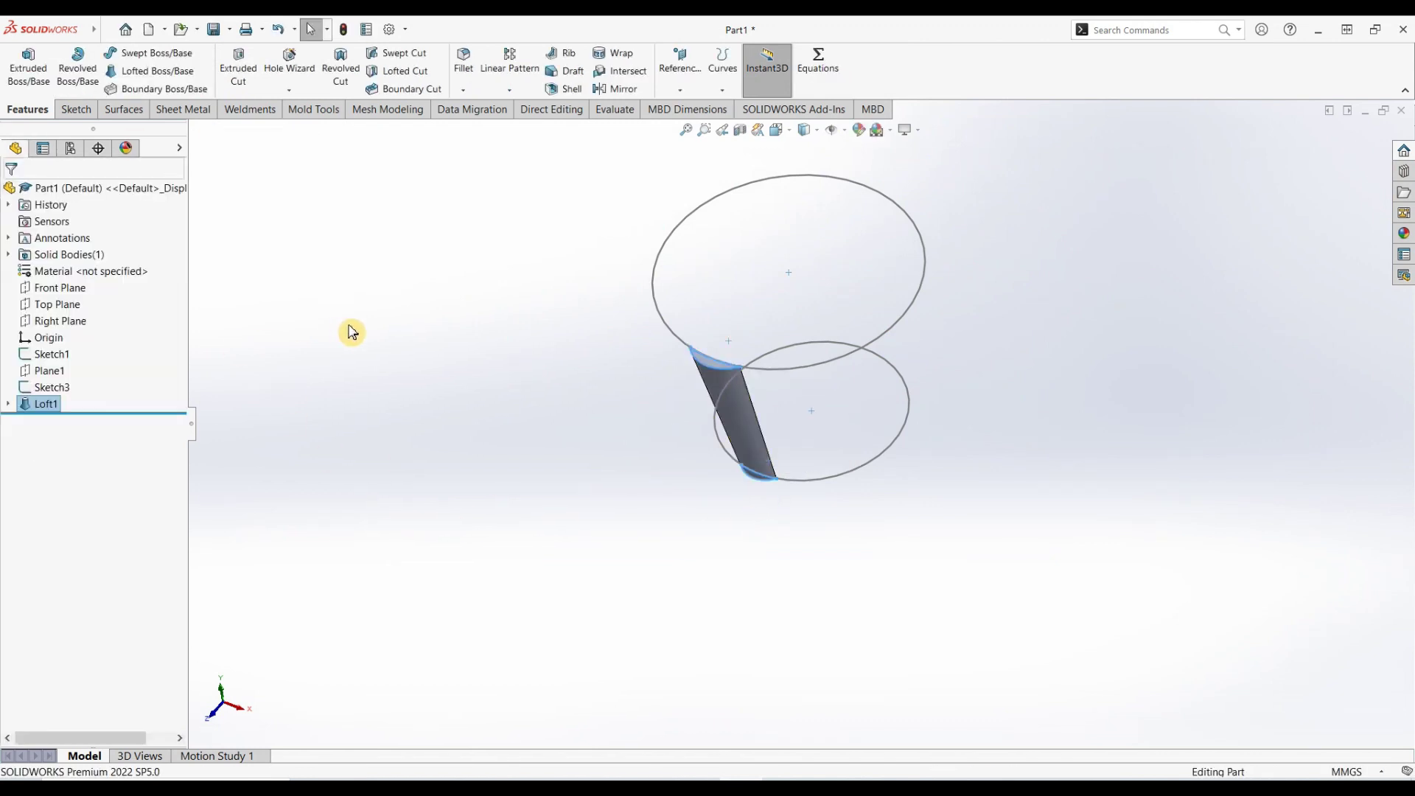
# - Set up a Curve Driven Pattern of the lofted feature, using the 70 mm circle as the direction curve
pyautogui.click(509, 89)
pyautogui.click(520, 159)
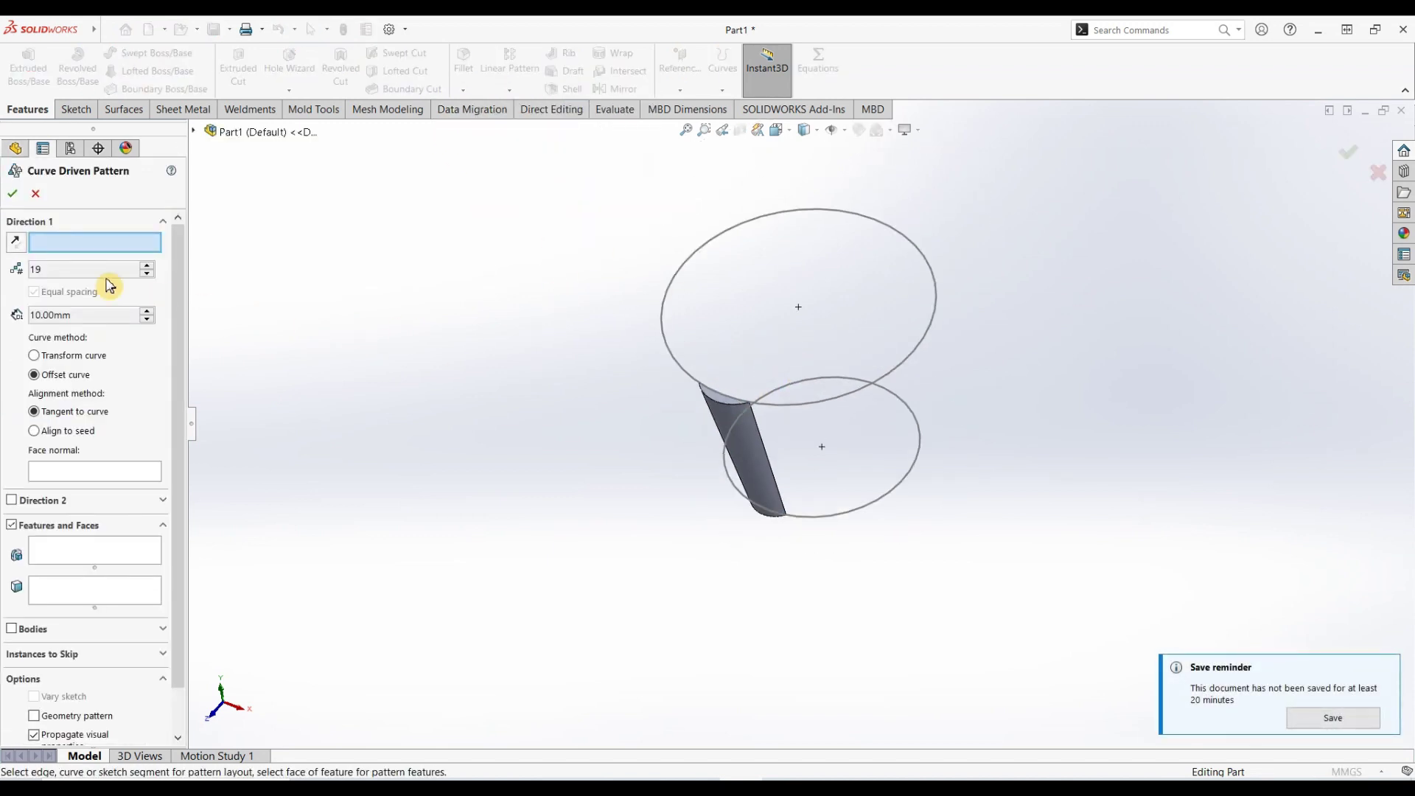
pyautogui.click(667, 298)
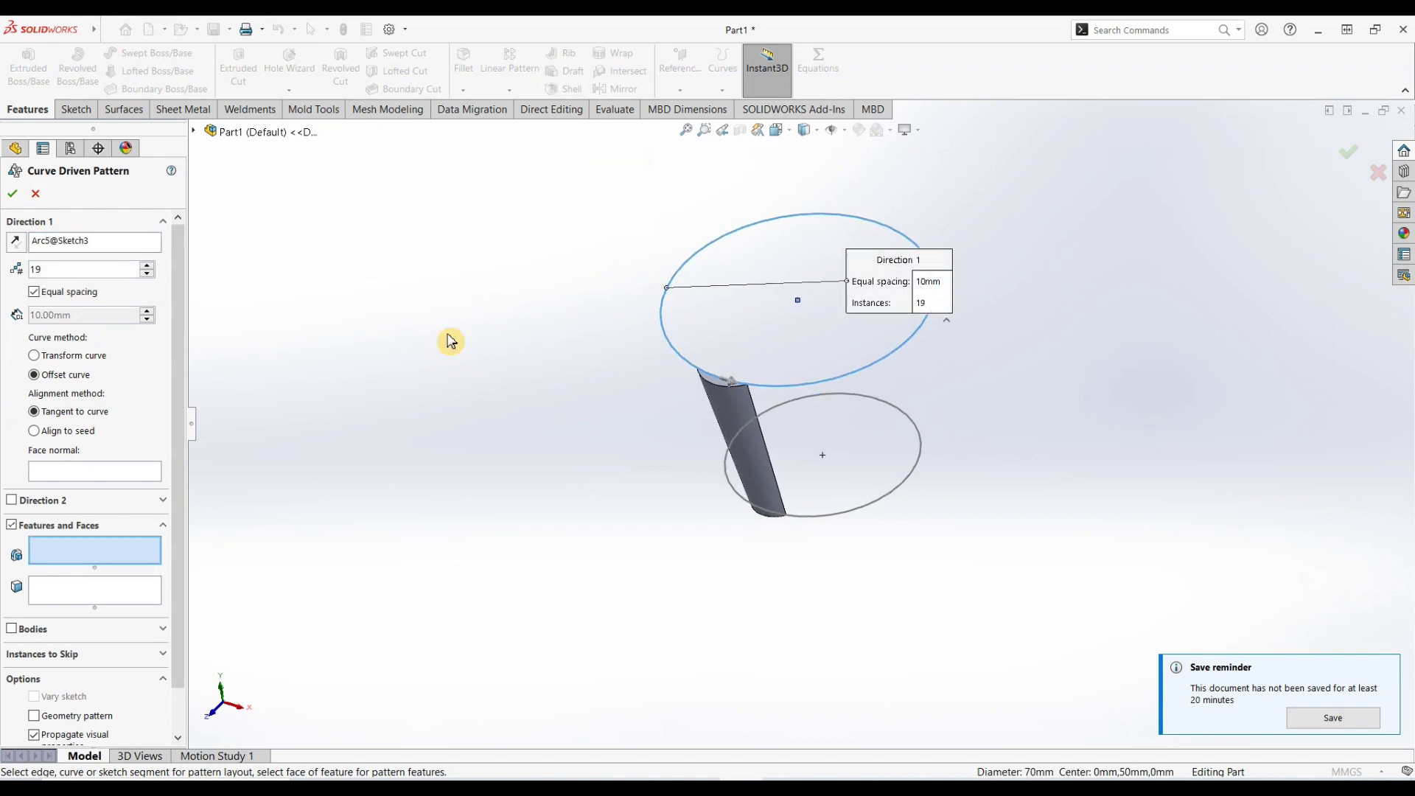
pyautogui.click(726, 421)
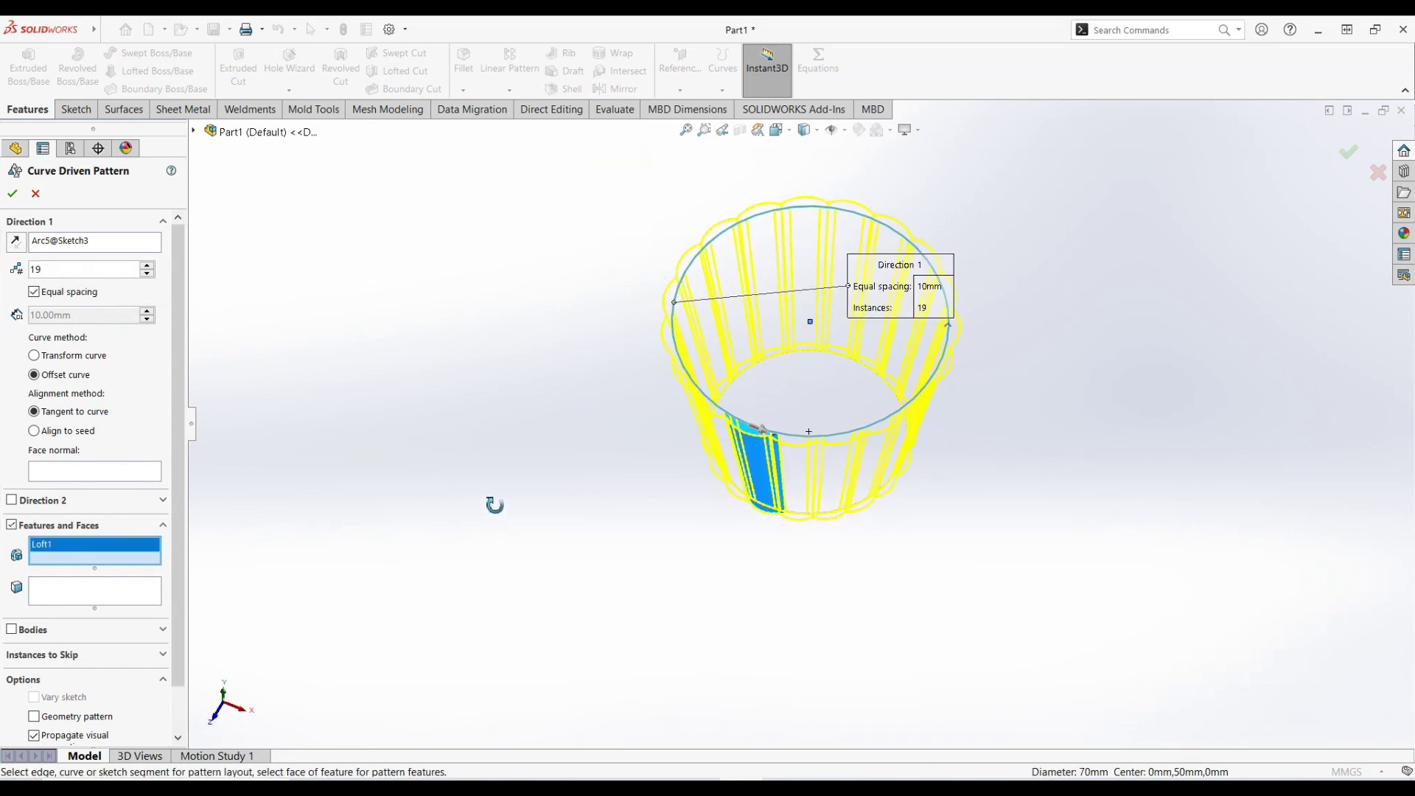
# - Try reducing the pattern's number of instances gradually from 18 down to 14
pyautogui.moveTo(494, 504); pyautogui.dragTo(488, 539, button='middle')
pyautogui.scroll(-5, 853, 313)
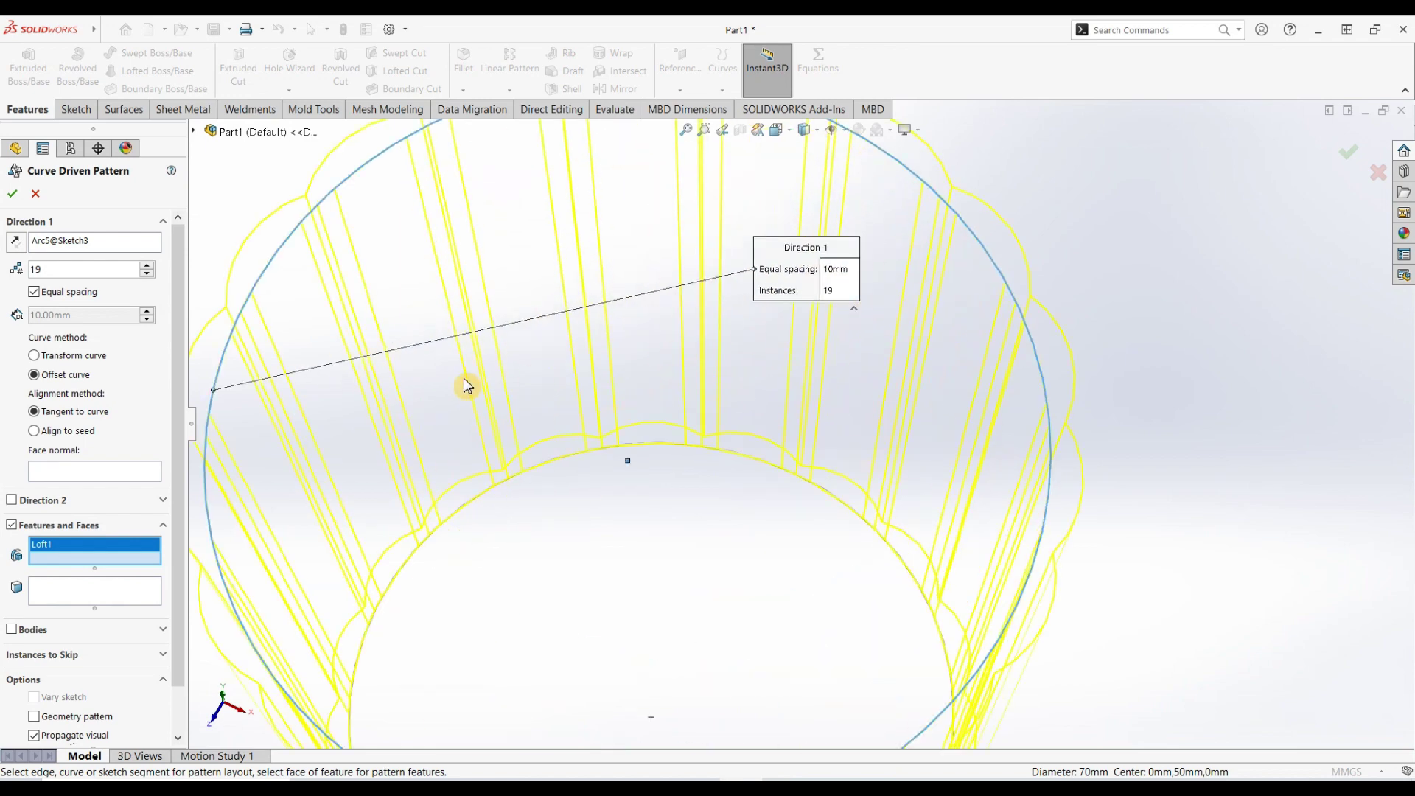
pyautogui.scroll(5, 336, 322)
pyautogui.moveTo(335, 322); pyautogui.dragTo(348, 379, button='middle')
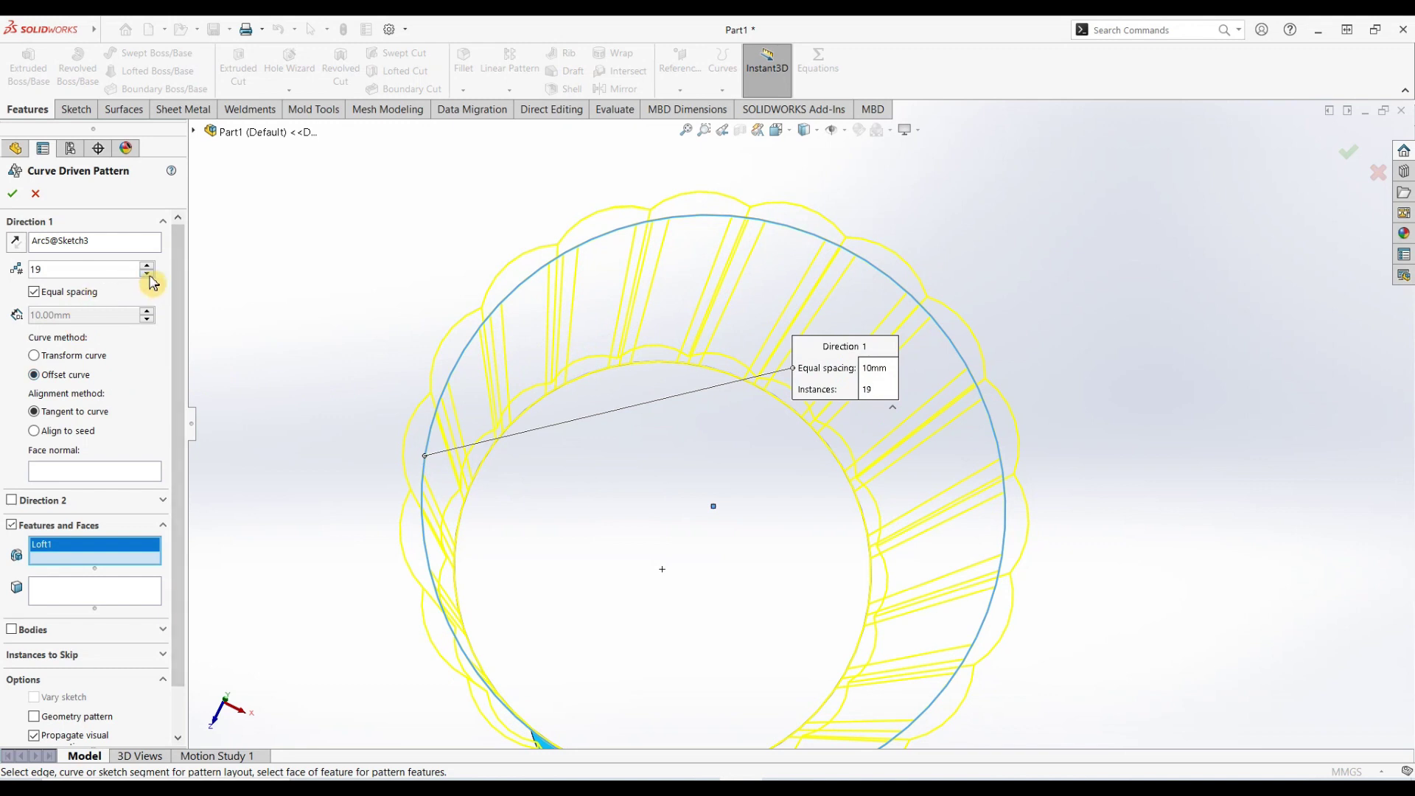
pyautogui.click(148, 273)
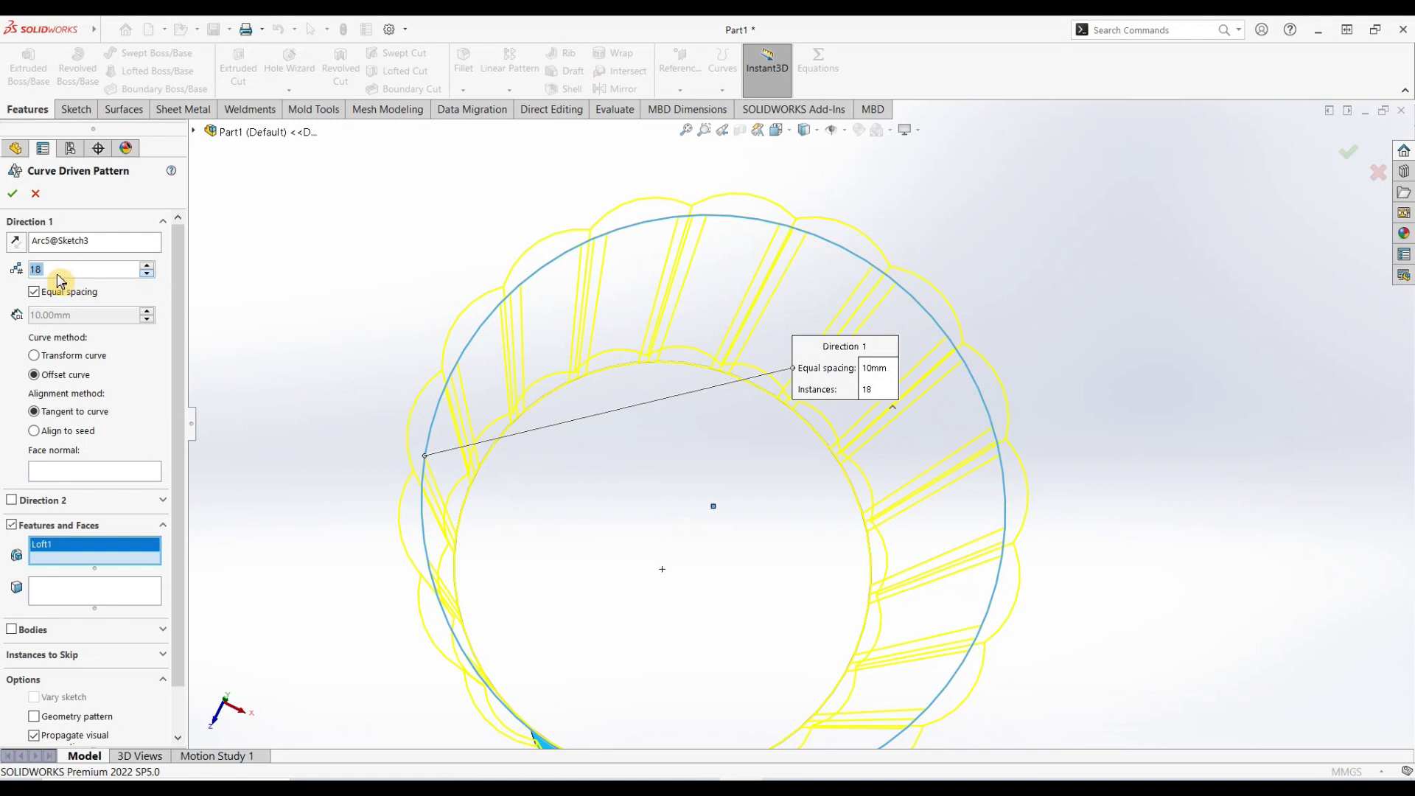
pyautogui.scroll(-1, 59, 280)
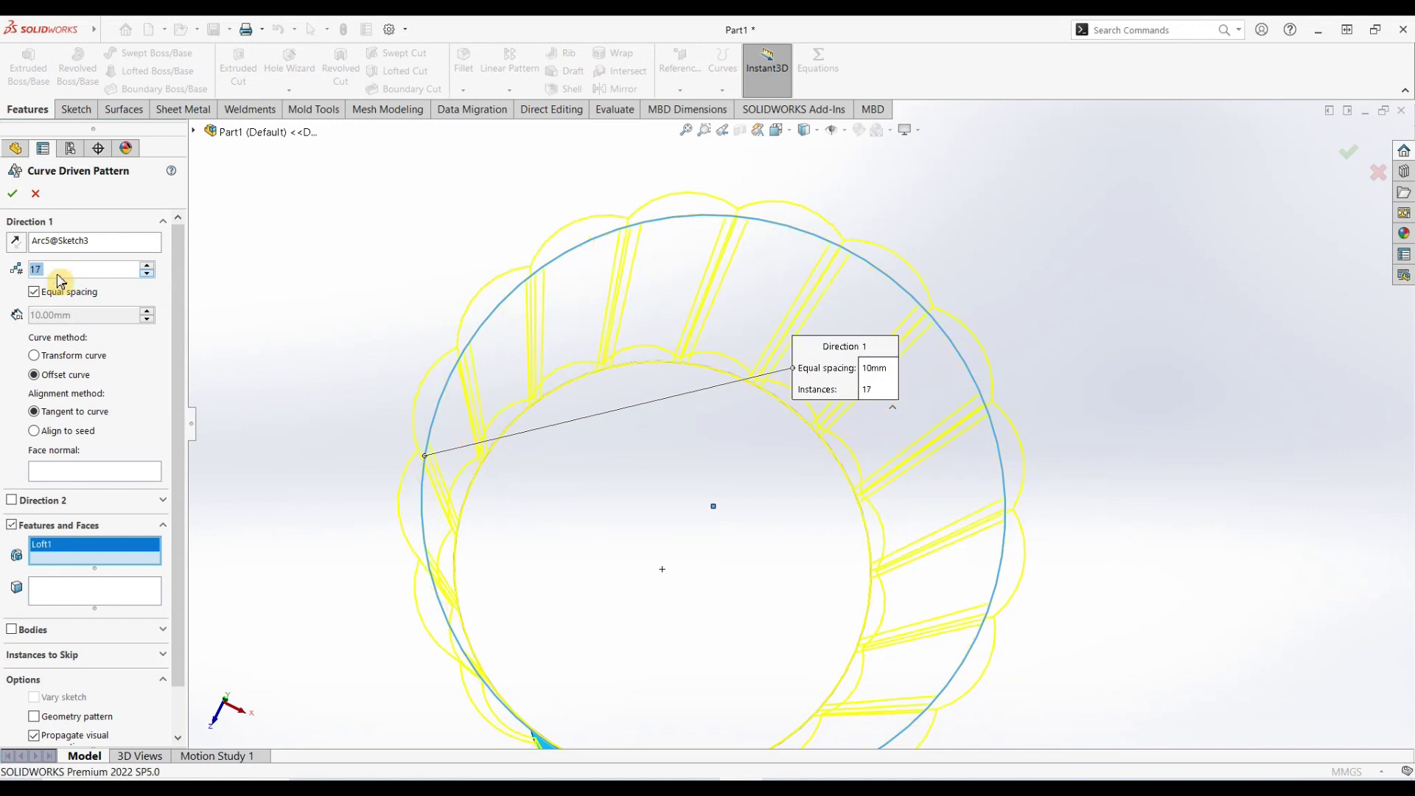
pyautogui.scroll(-1, 59, 280)
pyautogui.write('1')
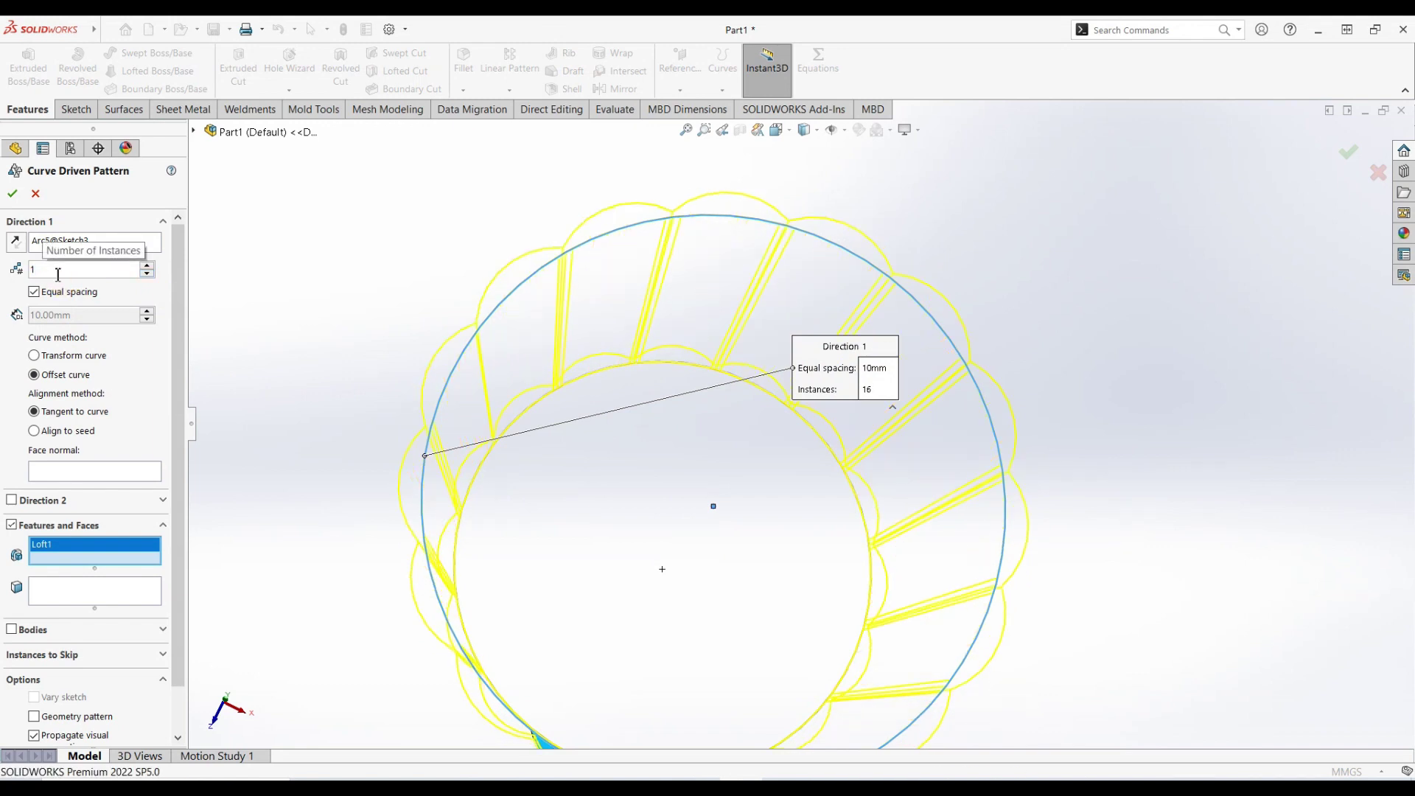
pyautogui.press('Return')
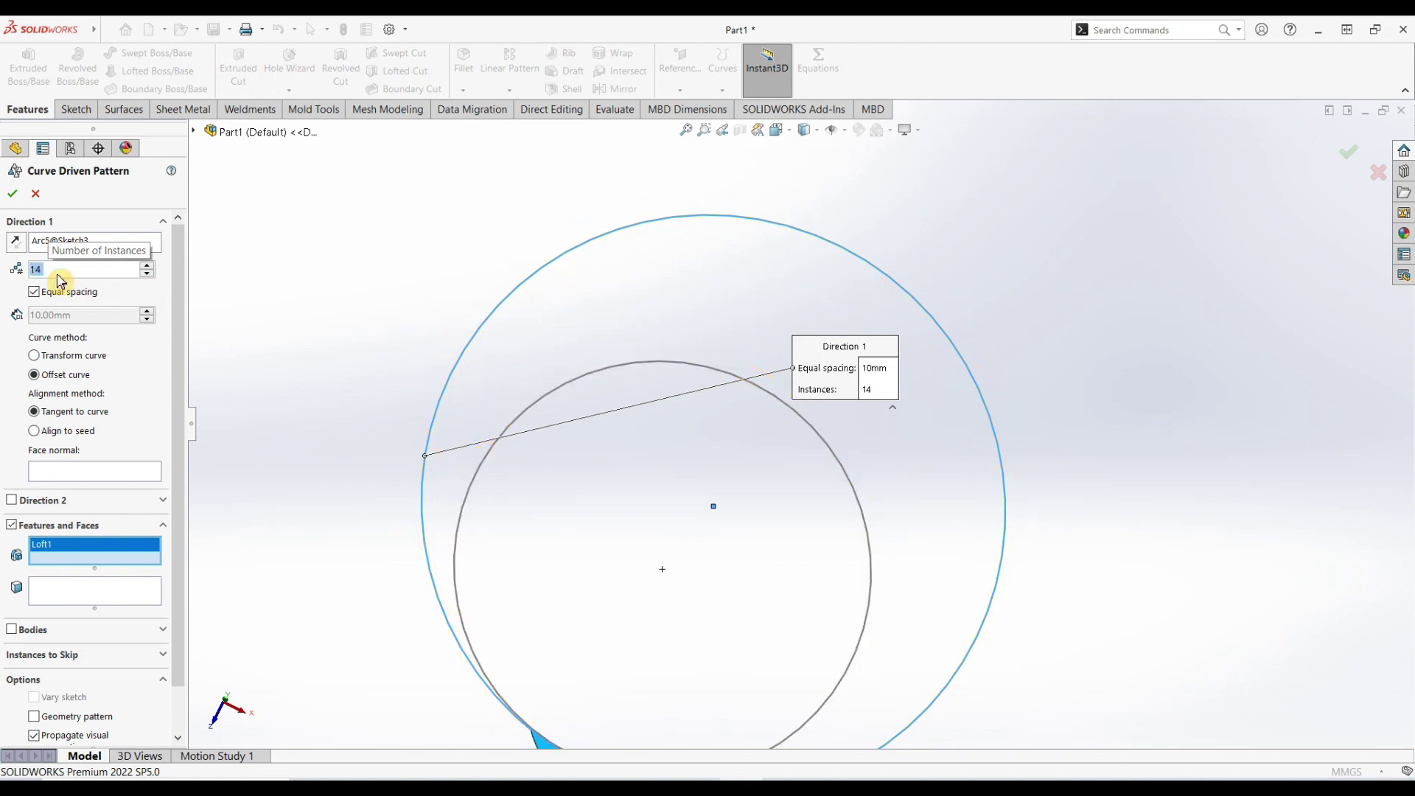
# - Set the curve driven pattern's number of instances to 15
pyautogui.scroll(4, 557, 341)
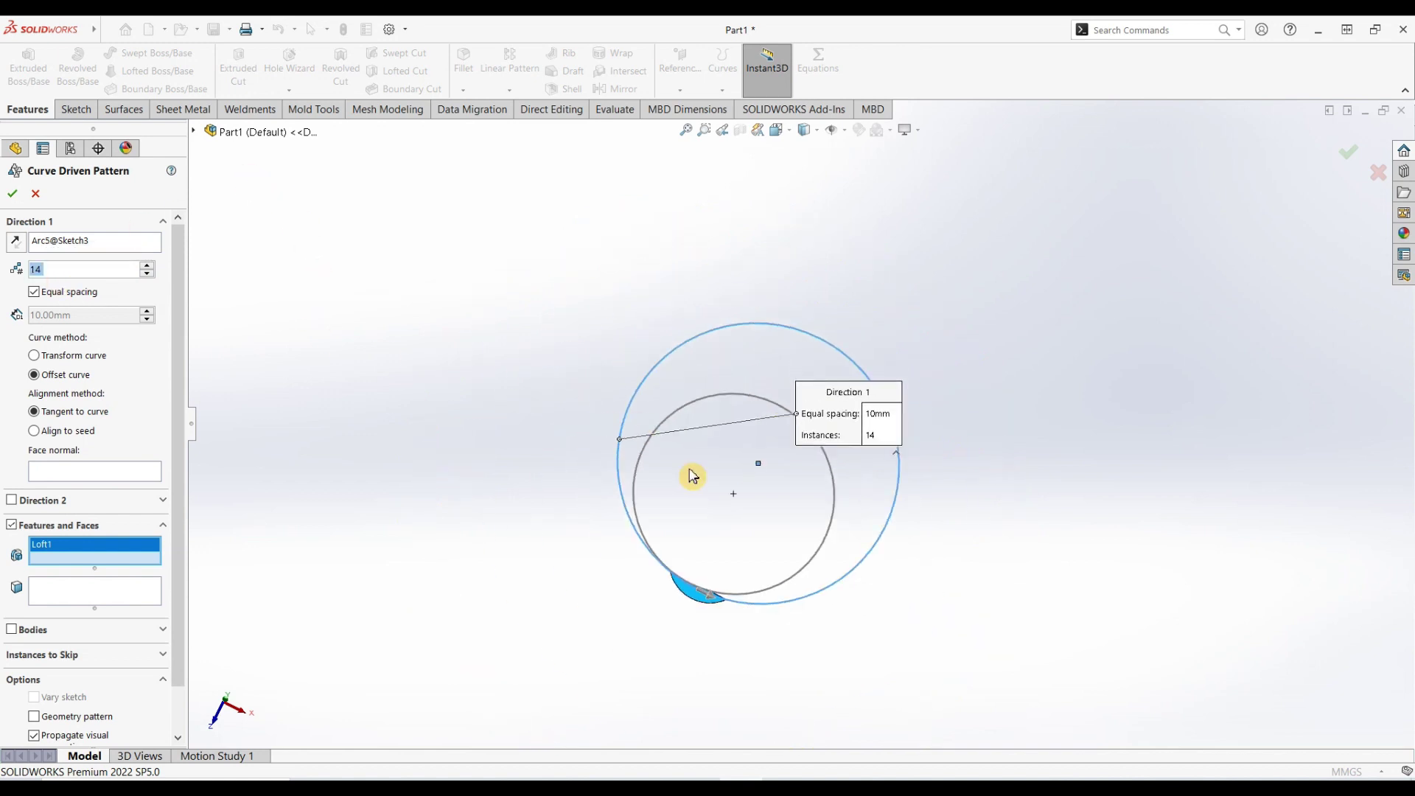
pyautogui.scroll(-4, 786, 551)
pyautogui.scroll(2, 743, 518)
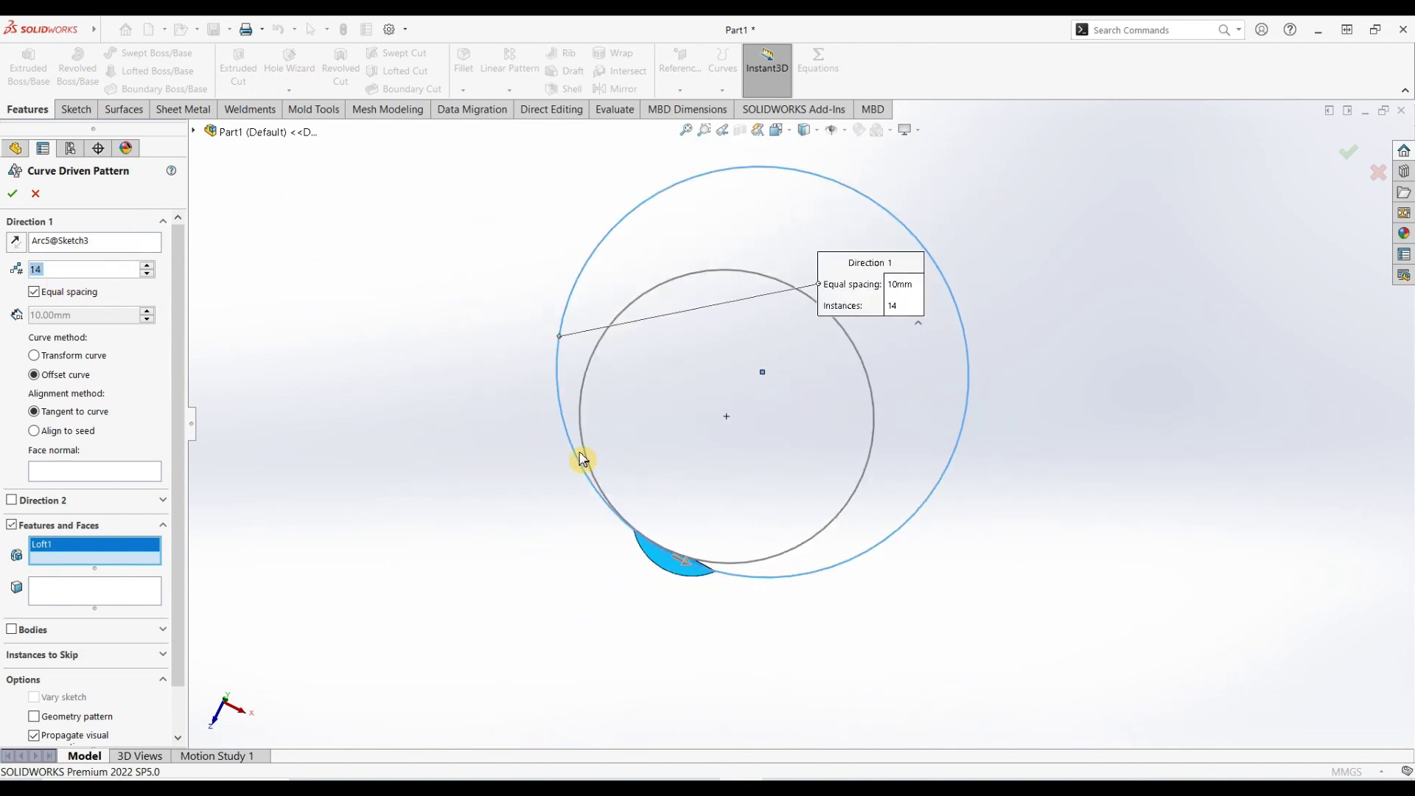
pyautogui.click(145, 272)
pyautogui.click(147, 269)
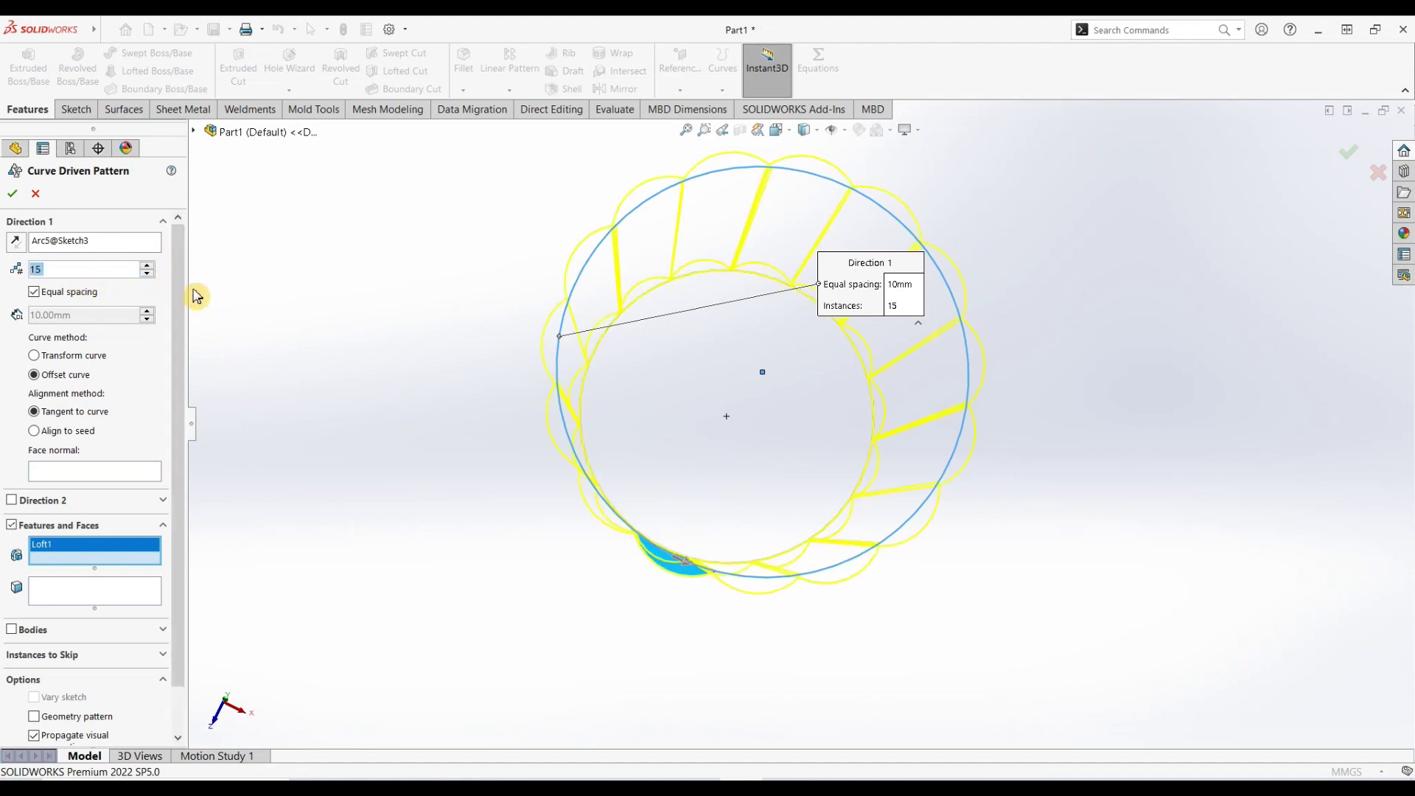
pyautogui.moveTo(455, 429); pyautogui.dragTo(598, 510, button='middle')
pyautogui.scroll(-3, 552, 361)
pyautogui.scroll(3, 551, 362)
pyautogui.scroll(-5, 687, 507)
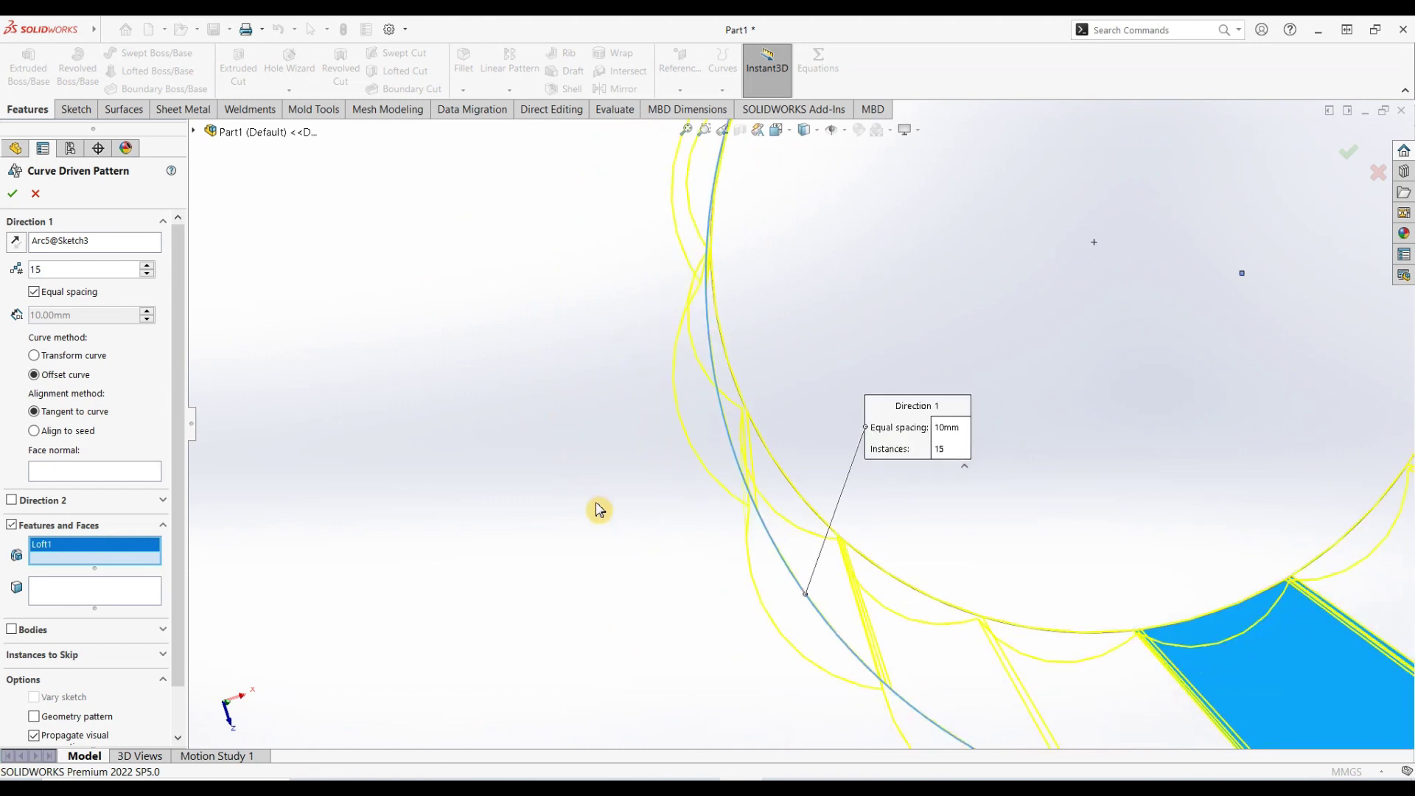
# - Review the remaining pattern options and complete the Curve Driven Pattern of the lofted flute
pyautogui.scroll(-1, 186, 483)
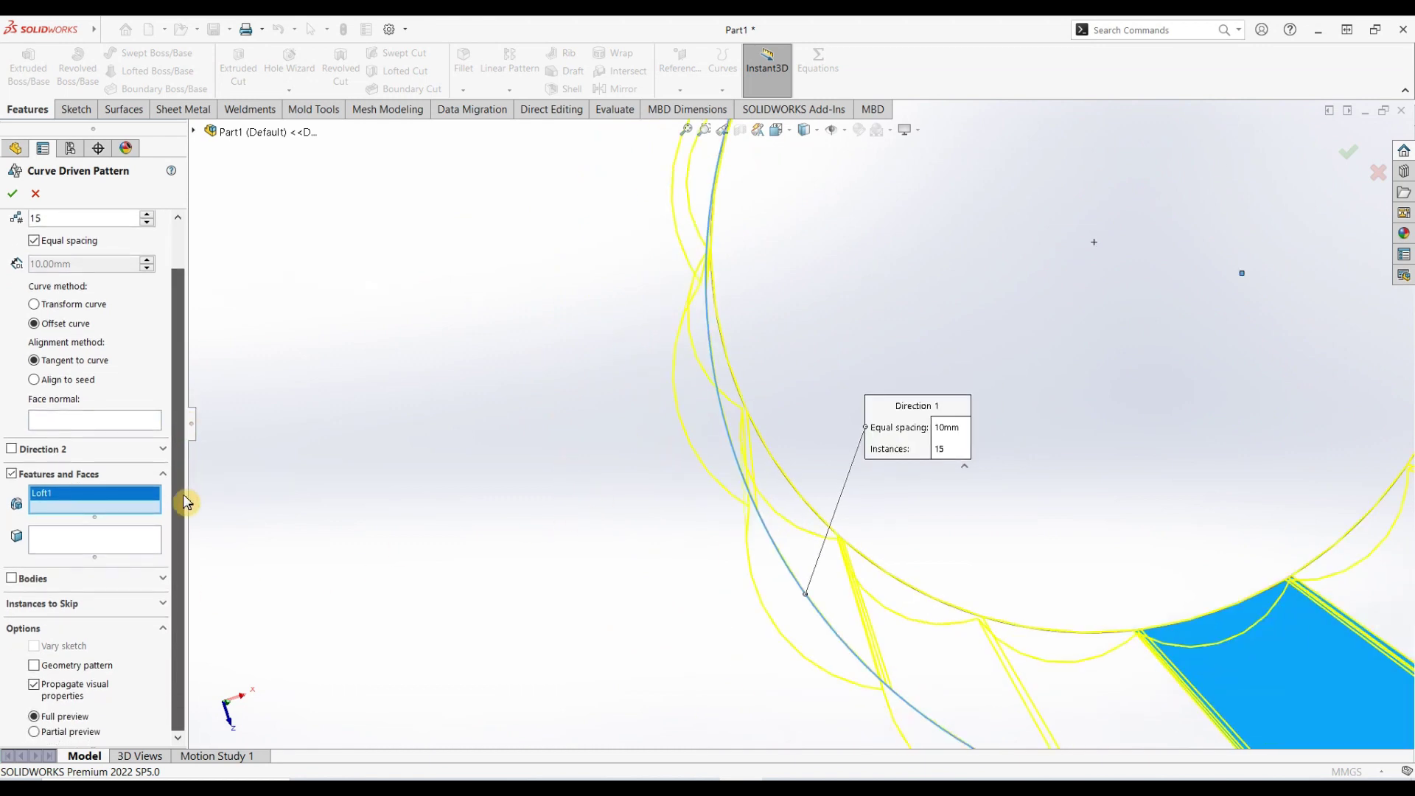
pyautogui.scroll(1, 177, 414)
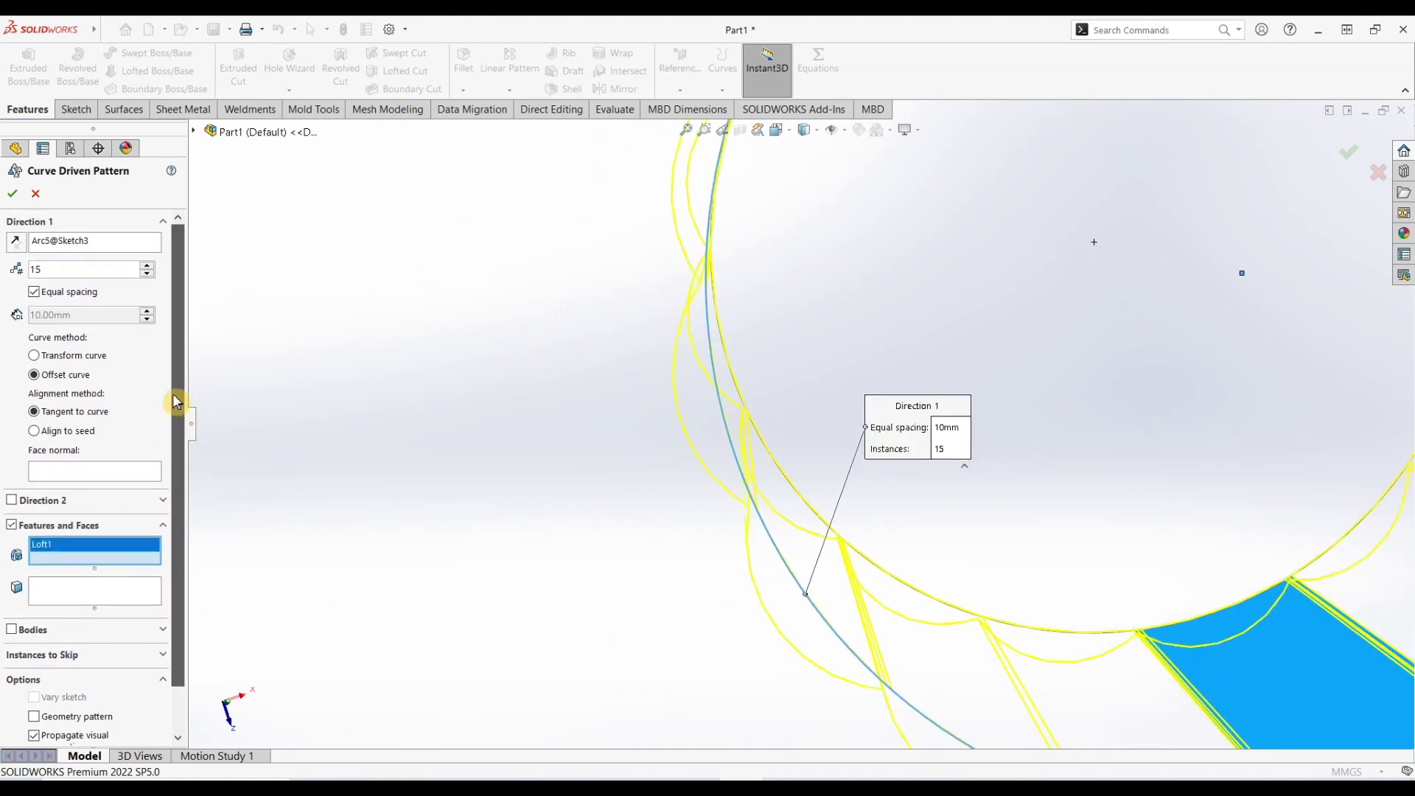
pyautogui.scroll(-1, 176, 442)
pyautogui.scroll(1, 172, 334)
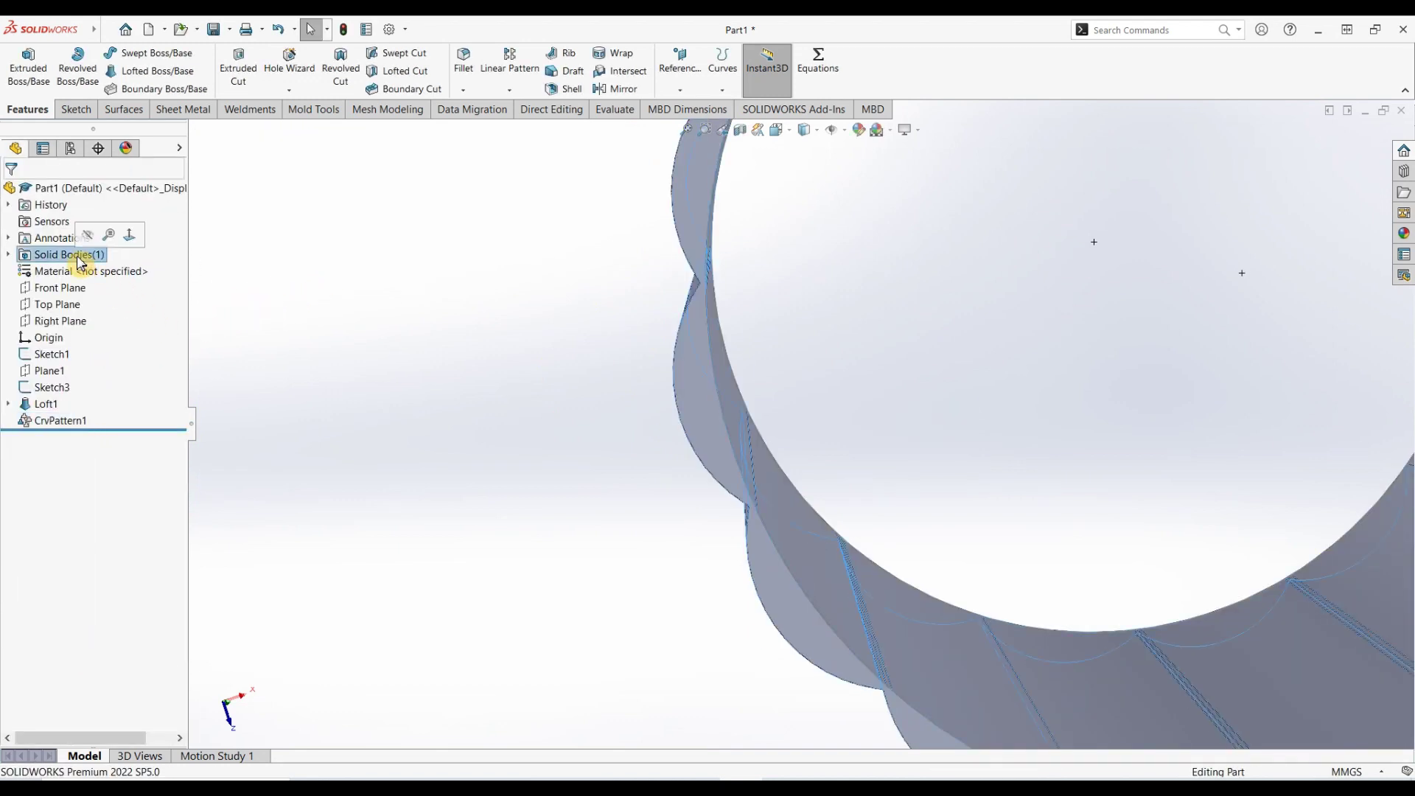
# - Examine the patterned ring of flutes from several angles, including its open interior
pyautogui.press('f')
pyautogui.moveTo(684, 401); pyautogui.dragTo(660, 316, button='middle')
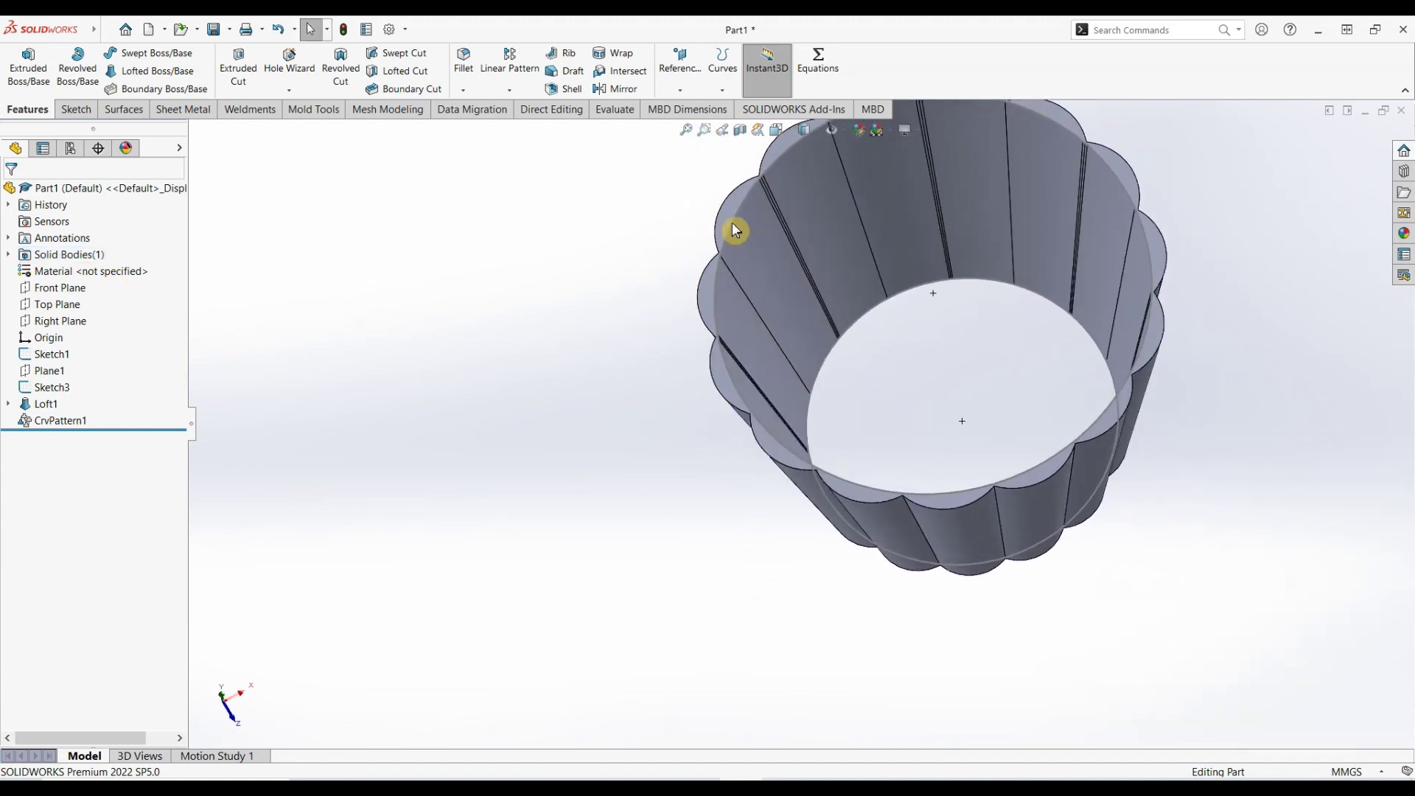
pyautogui.scroll(-5, 759, 290)
pyautogui.scroll(6, 732, 309)
pyautogui.moveTo(558, 384); pyautogui.dragTo(524, 323, button='middle')
pyautogui.scroll(4, 555, 330)
pyautogui.scroll(-2, 877, 516)
pyautogui.scroll(-2, 879, 522)
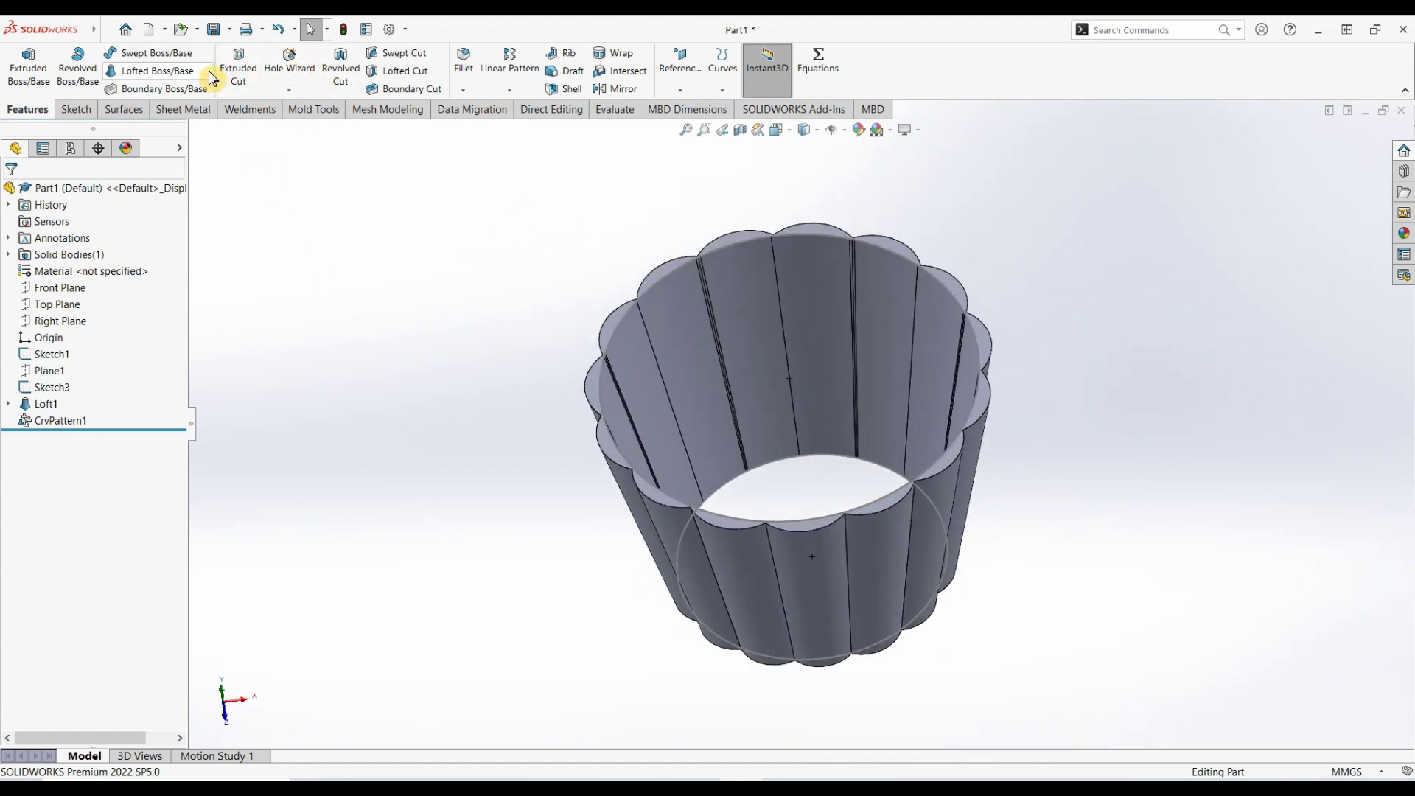
# - Loft a solid core between the 50 mm circle and the 70 mm circle, keeping it separate from the flutes
pyautogui.click(142, 73)
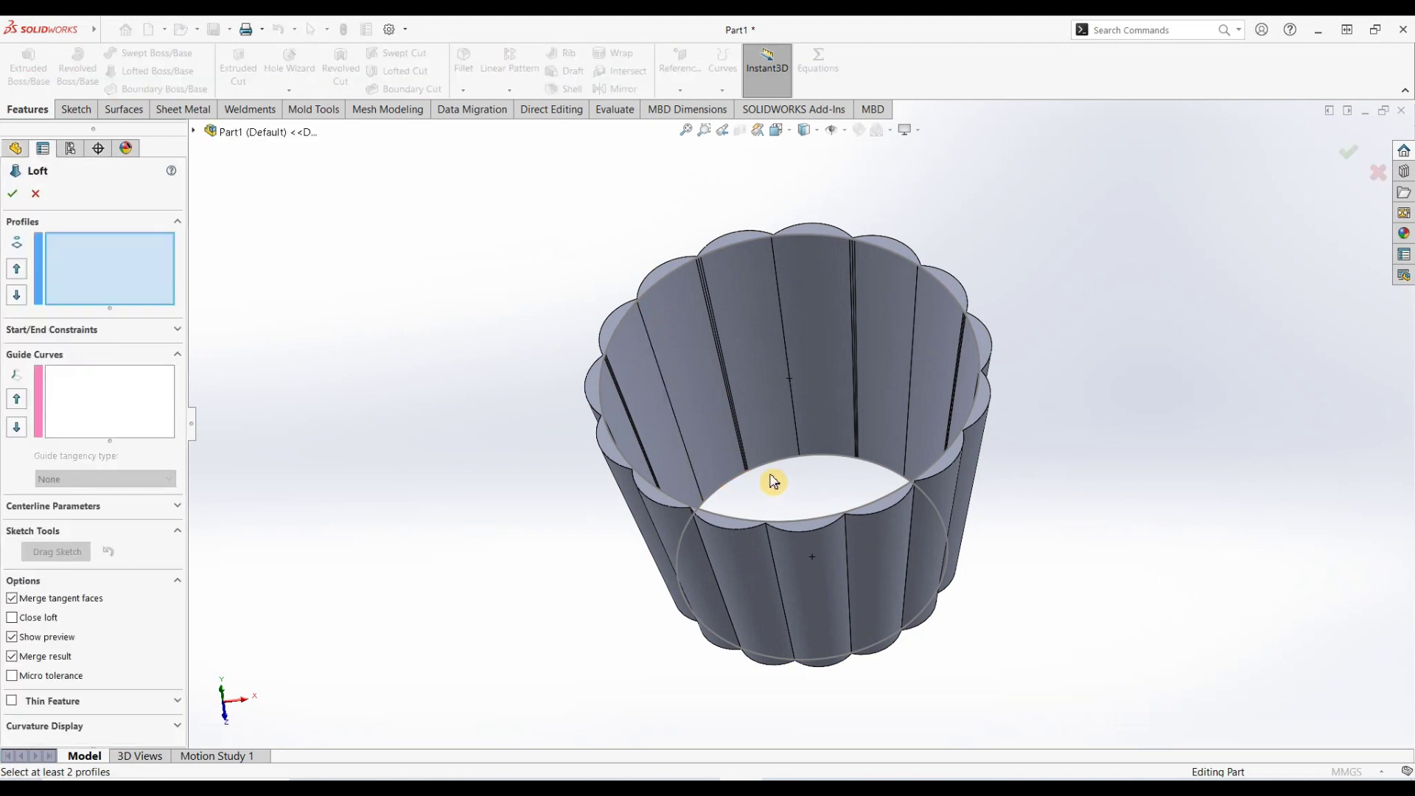
pyautogui.click(744, 473)
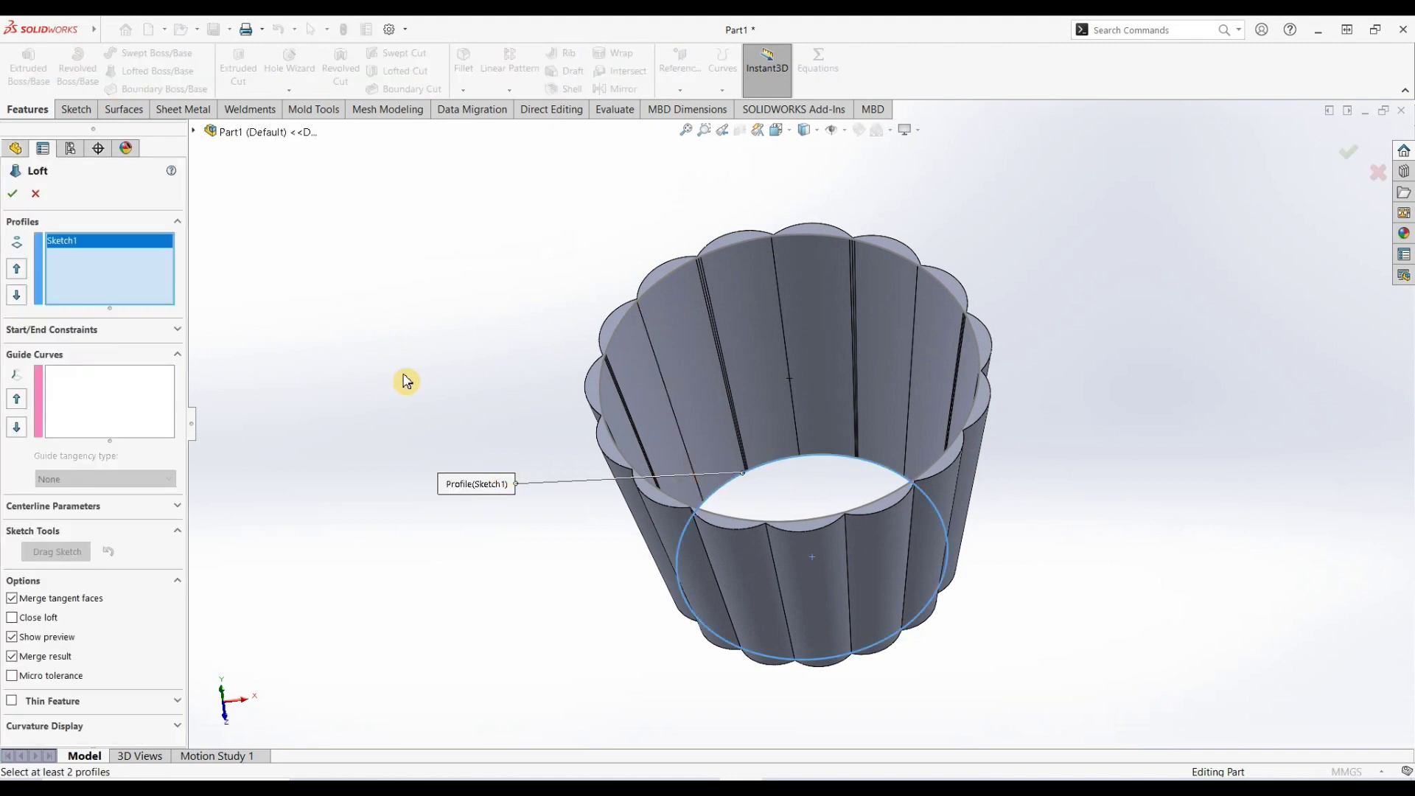
pyautogui.click(657, 280)
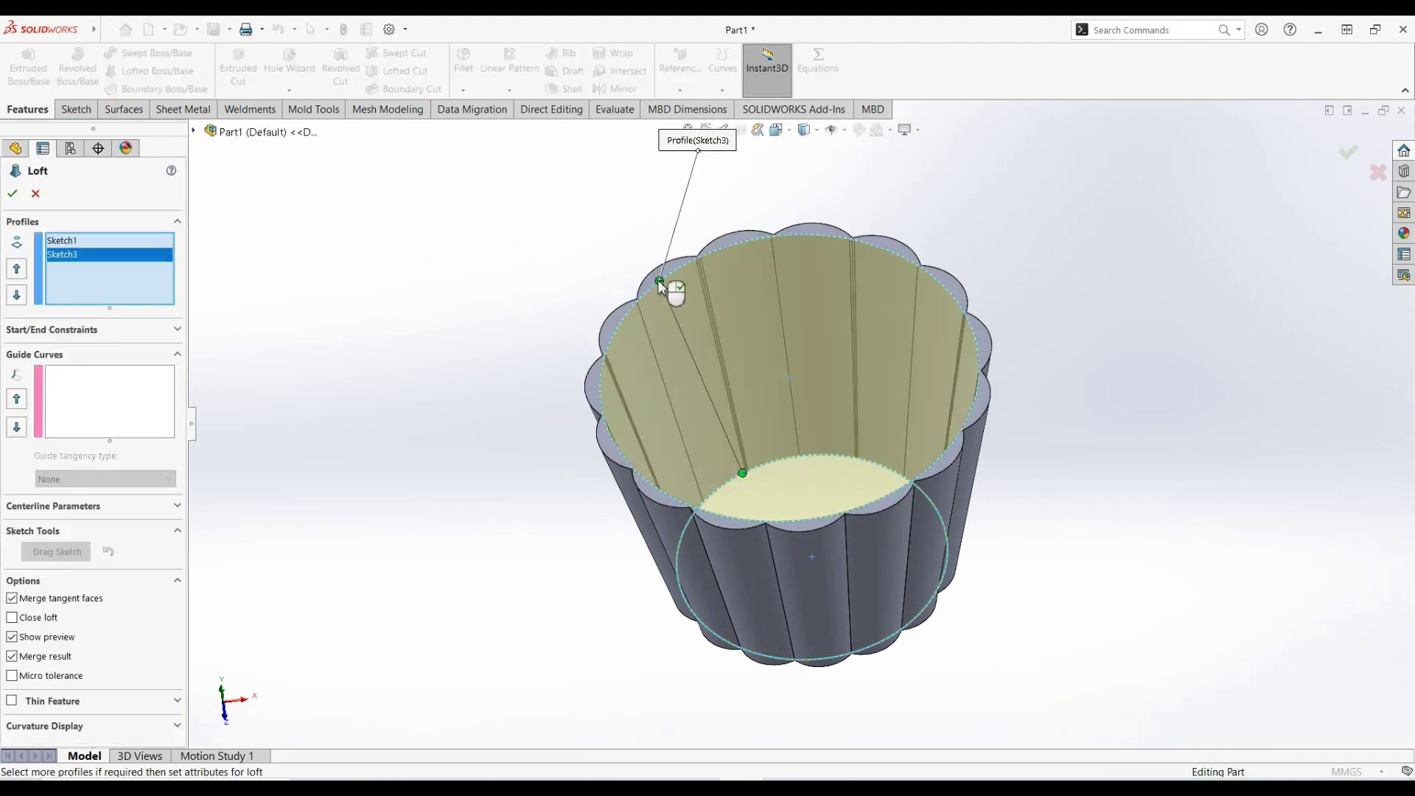
pyautogui.moveTo(455, 330)
pyautogui.mouseDown(button='middle')
pyautogui.moveTo(496, 432)
pyautogui.moveTo(487, 329)
pyautogui.mouseUp(button='middle')
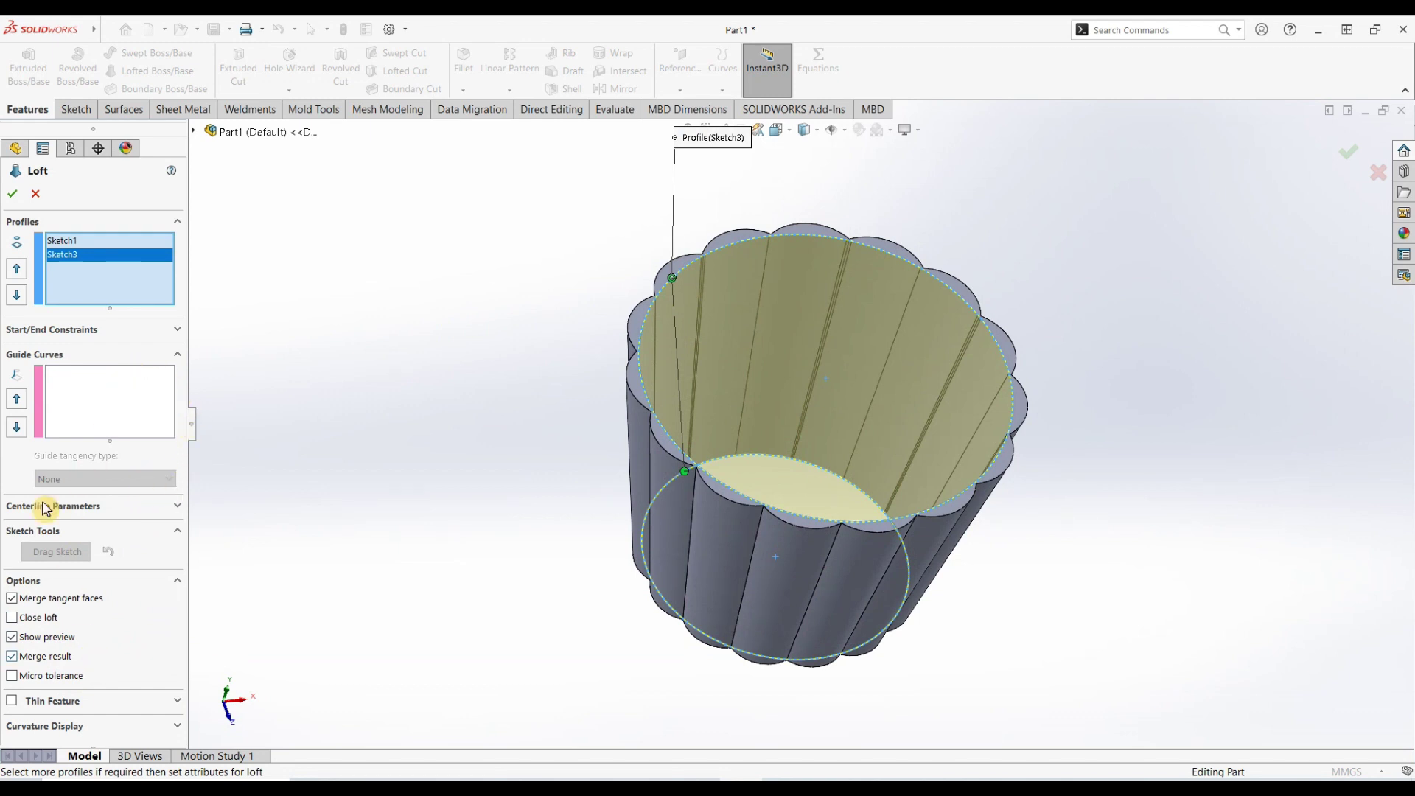
pyautogui.click(14, 195)
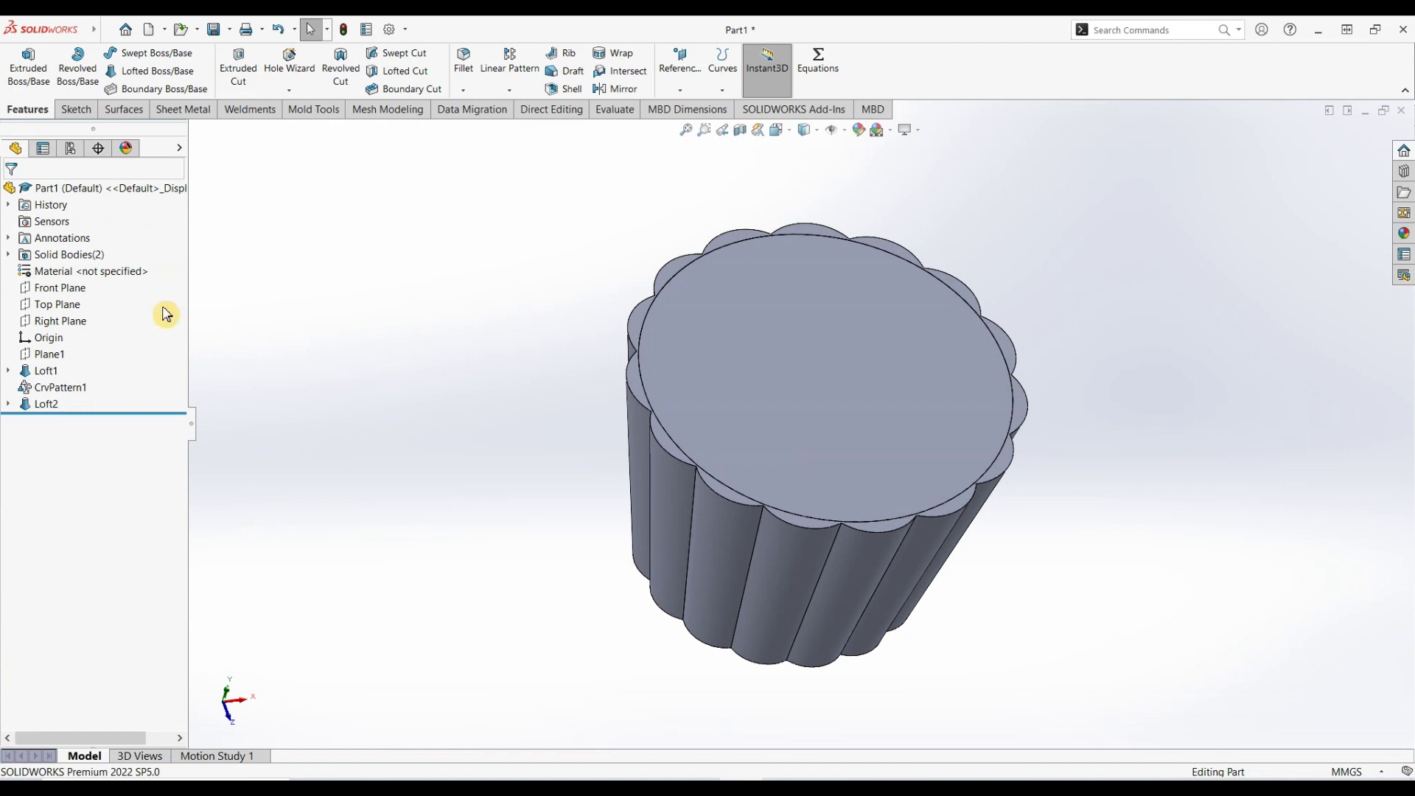
# - Edit the core loft so that its result merges with the surrounding flutes into one solid body
pyautogui.click(13, 256)
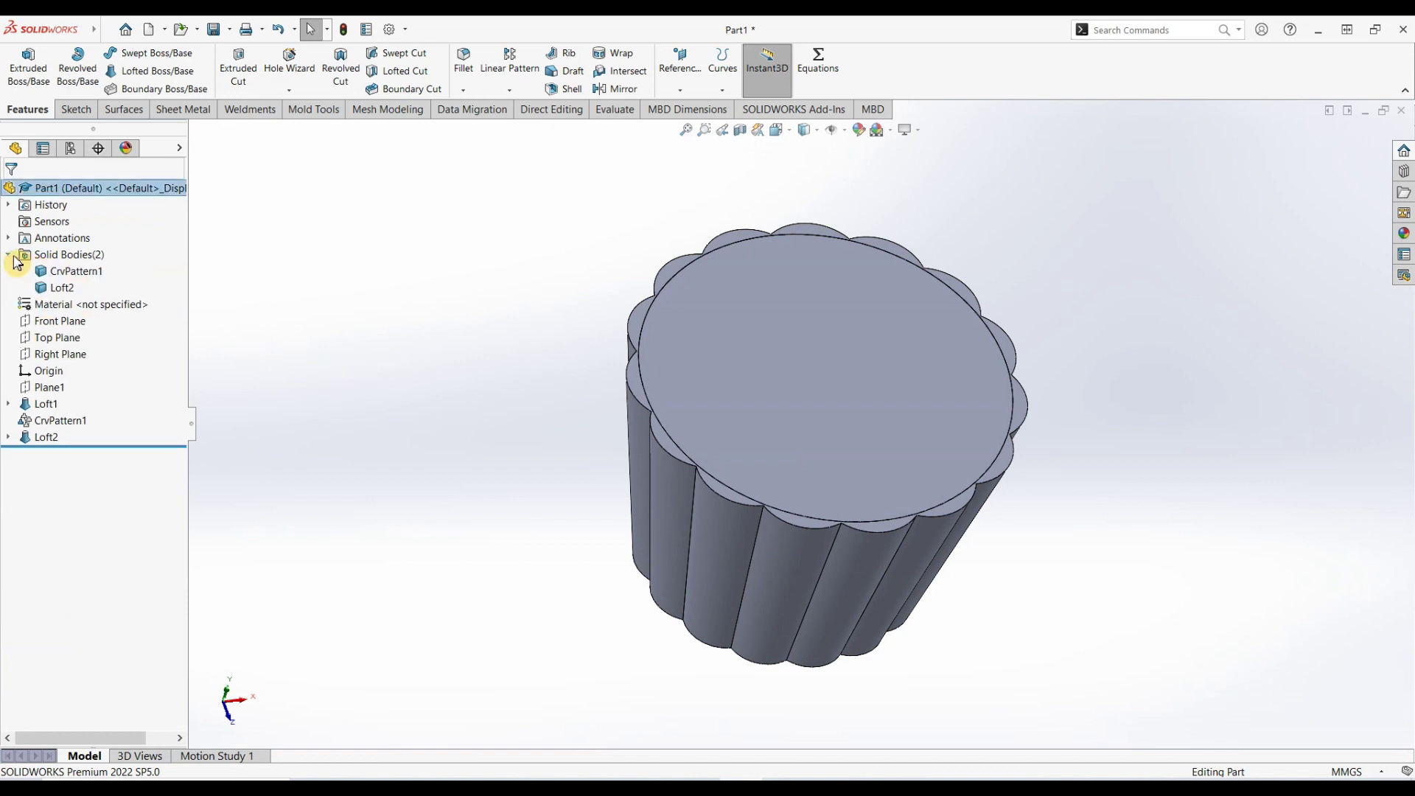
pyautogui.click(62, 288)
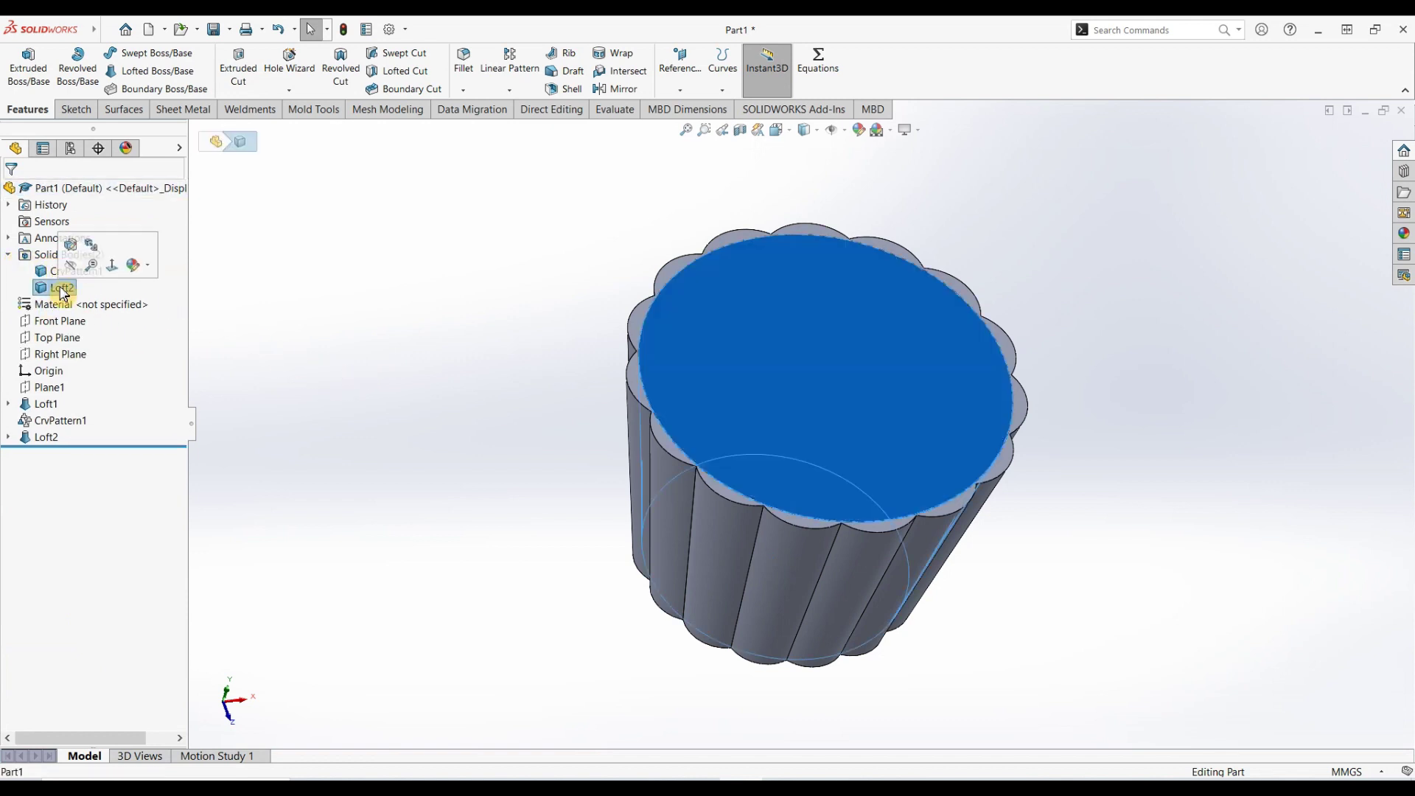
pyautogui.click(227, 312)
pyautogui.click(44, 437)
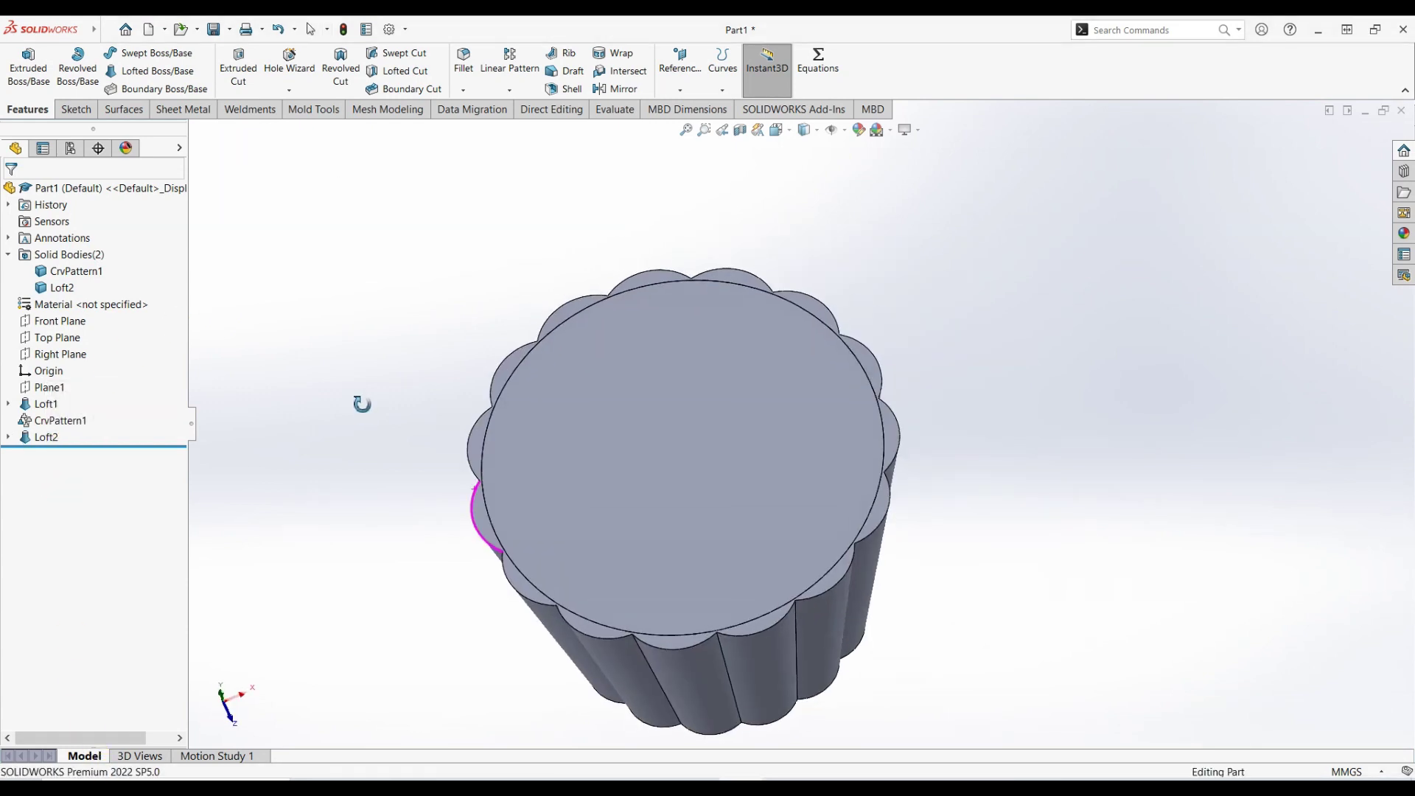
pyautogui.moveTo(363, 405); pyautogui.dragTo(343, 402, button='middle')
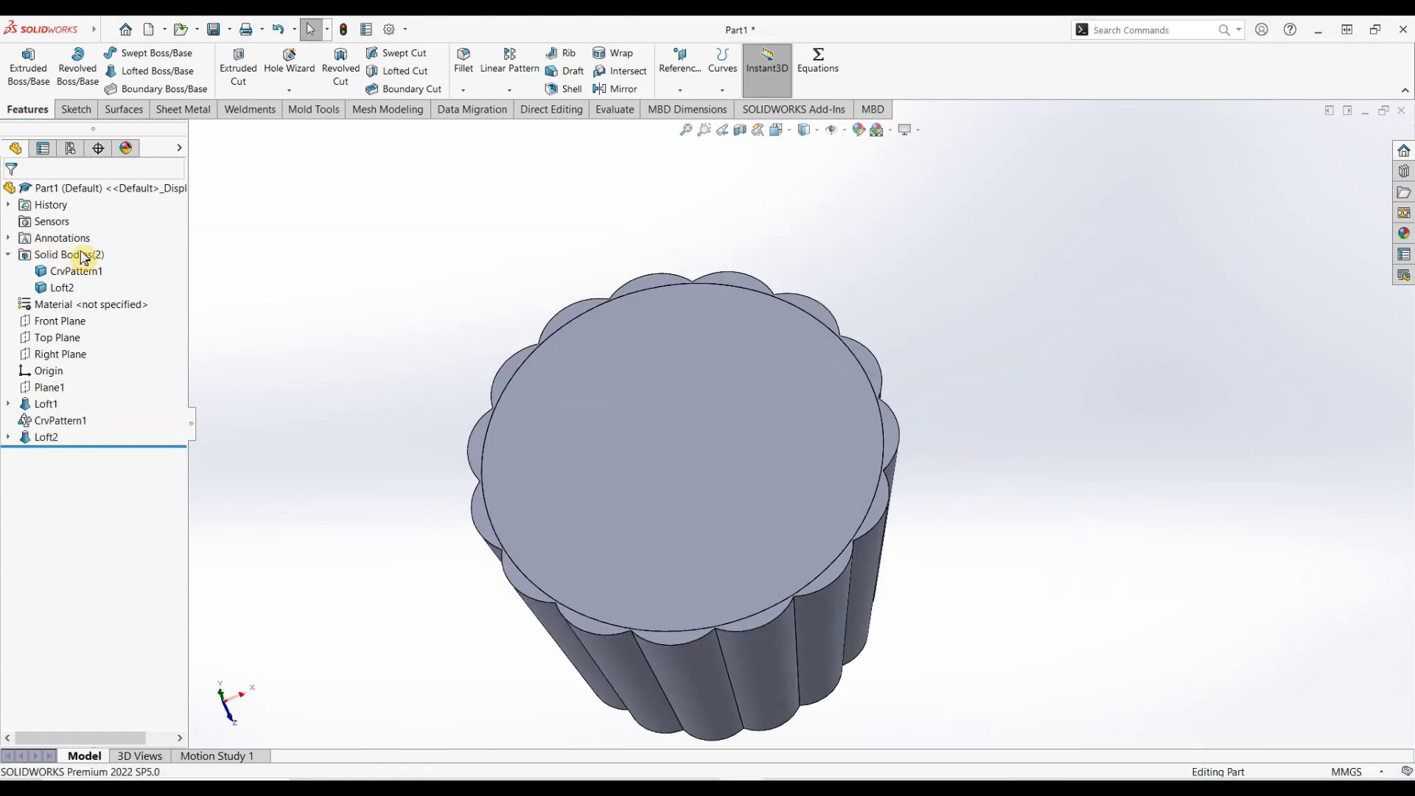
pyautogui.click(44, 439)
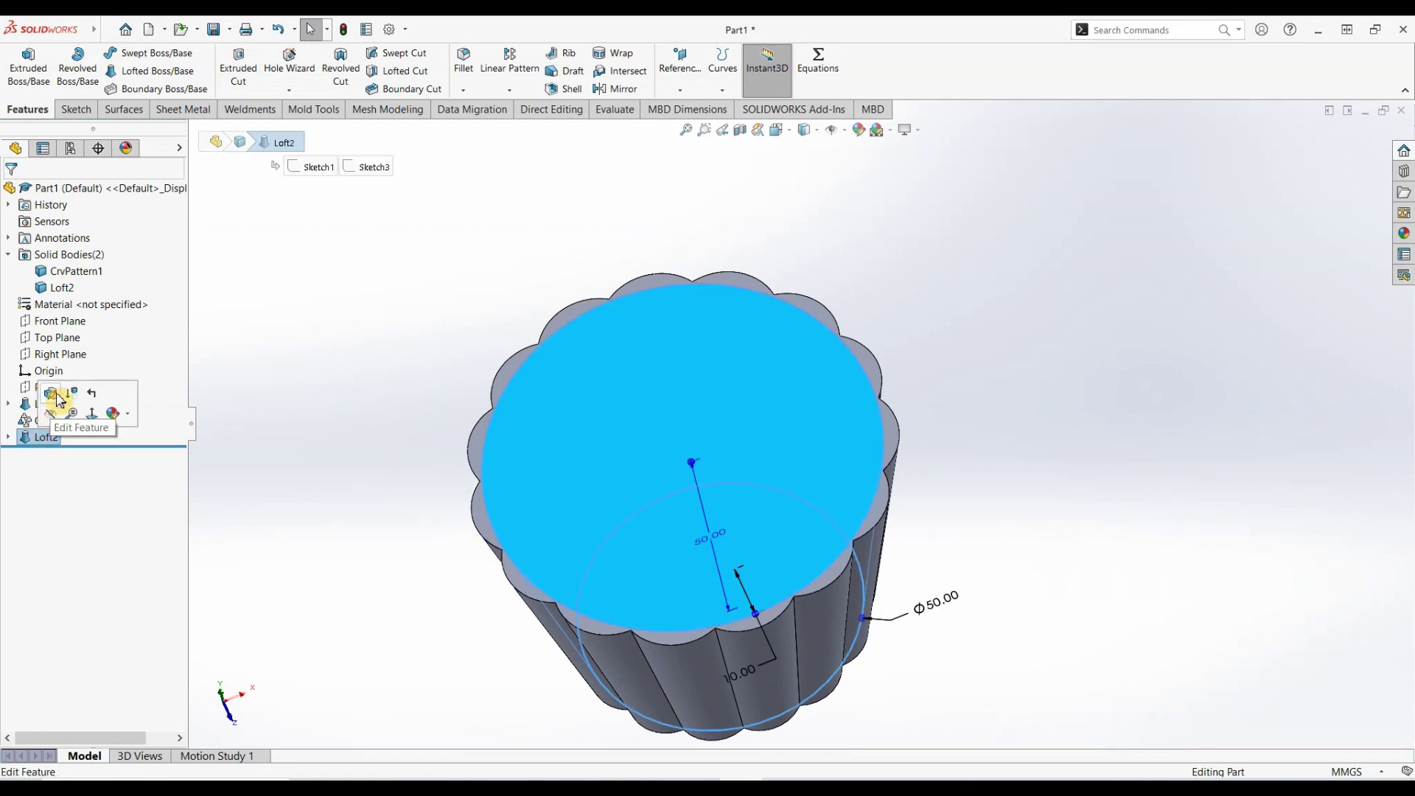
pyautogui.click(54, 405)
pyautogui.scroll(5, 549, 377)
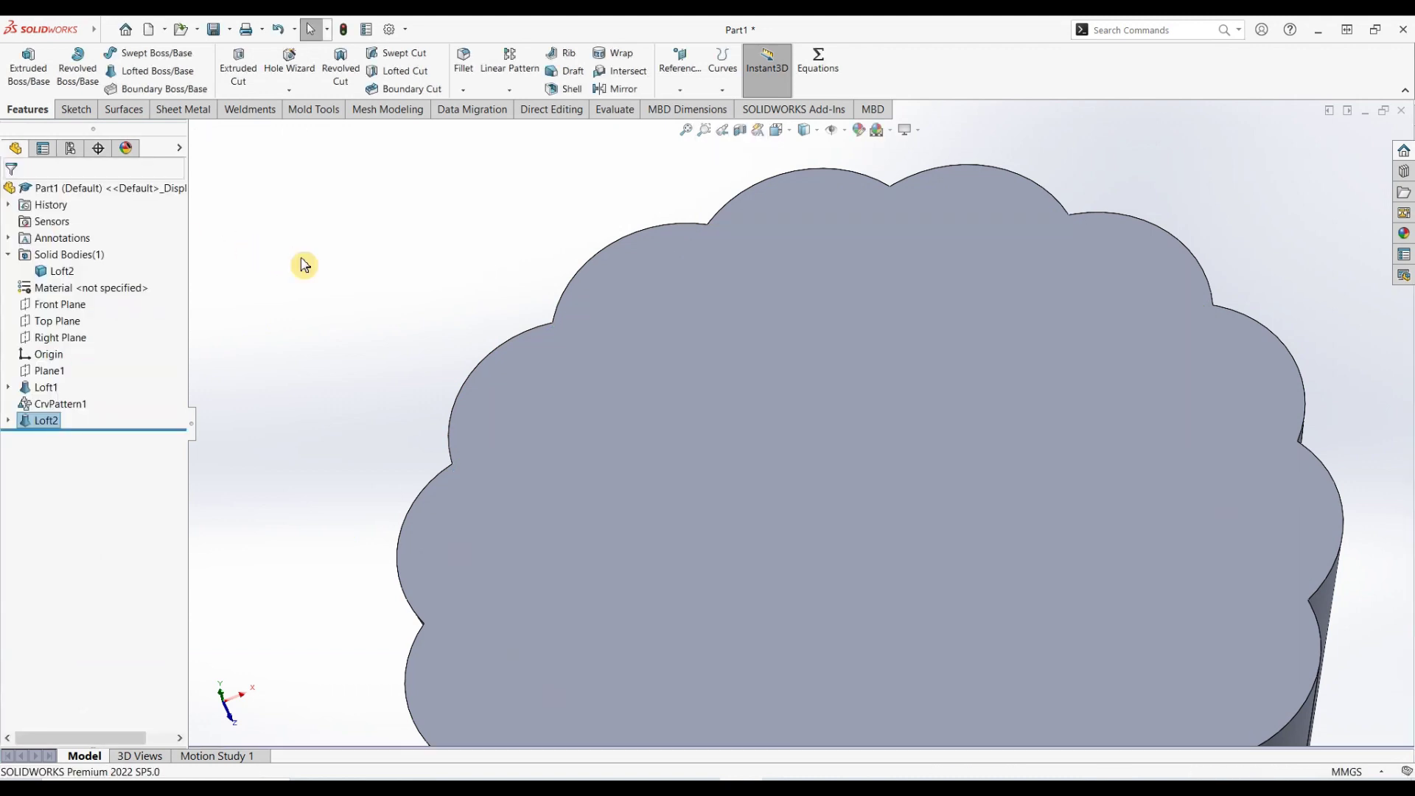
pyautogui.scroll(5, 447, 339)
pyautogui.scroll(-2, 927, 490)
pyautogui.scroll(2, 814, 445)
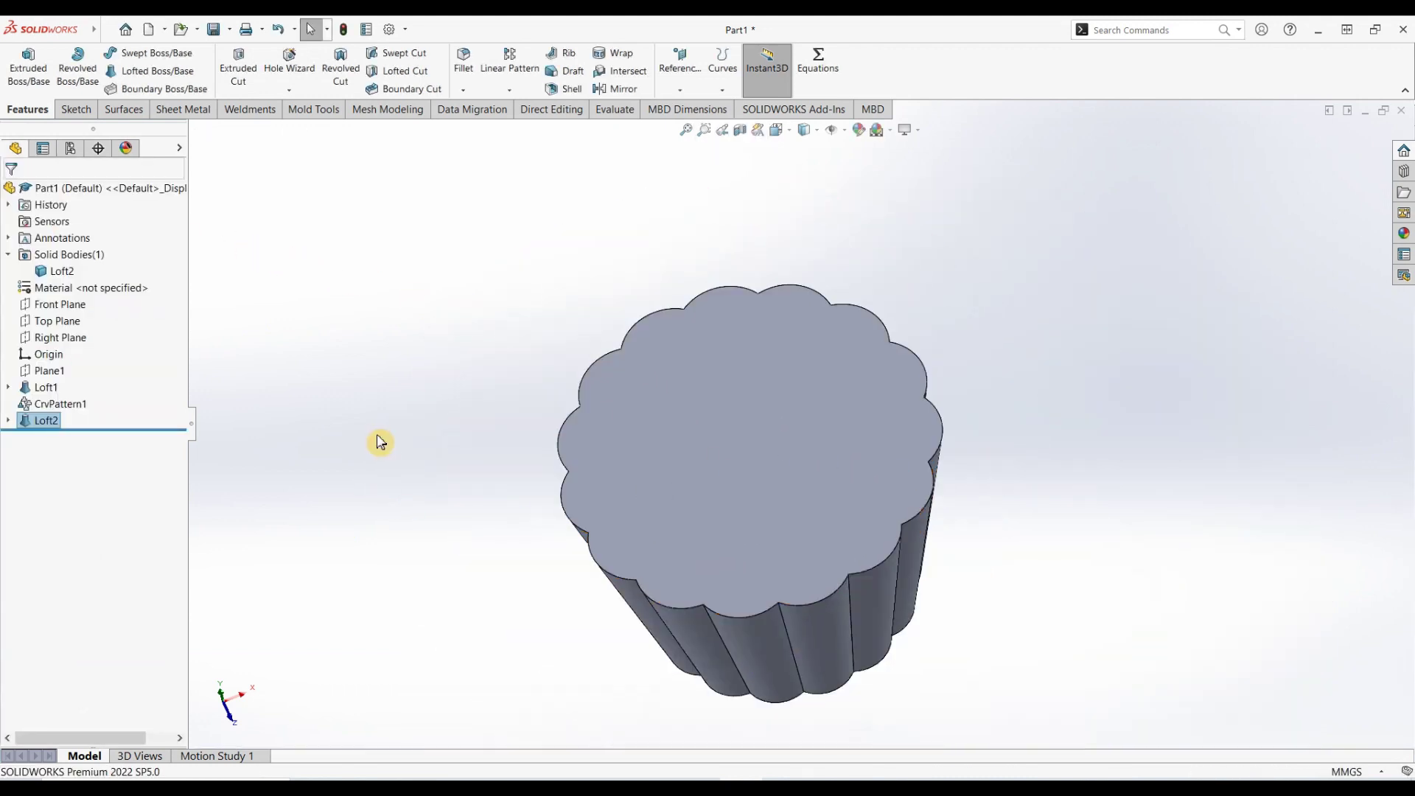
# - Start a sketch on the flat face at the narrow end of the fluted body
pyautogui.moveTo(379, 443)
pyautogui.mouseDown(button='middle')
pyautogui.moveTo(496, 484)
pyautogui.moveTo(654, 496)
pyautogui.moveTo(646, 367)
pyautogui.moveTo(634, 409)
pyautogui.mouseUp(button='middle')
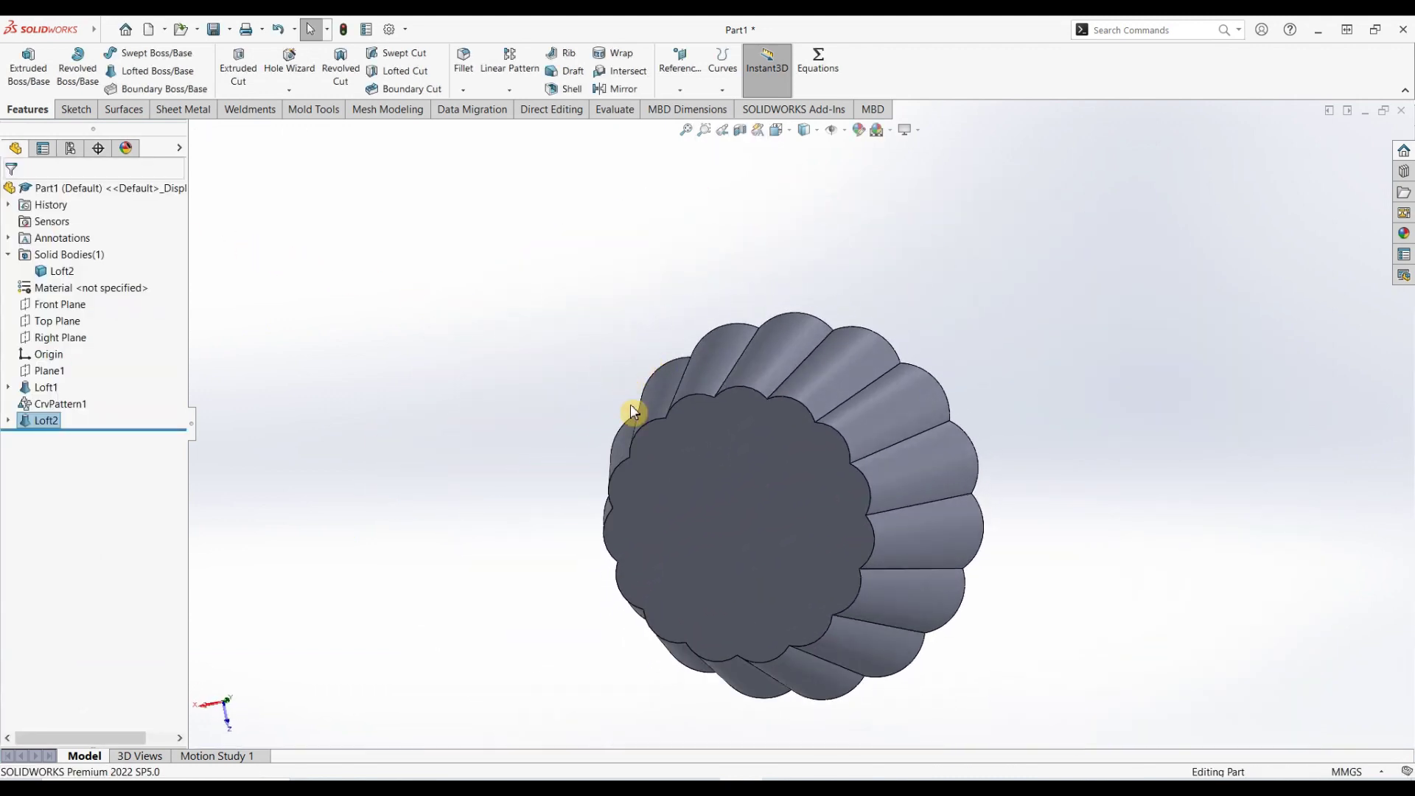
pyautogui.click(751, 516)
pyautogui.click(799, 466)
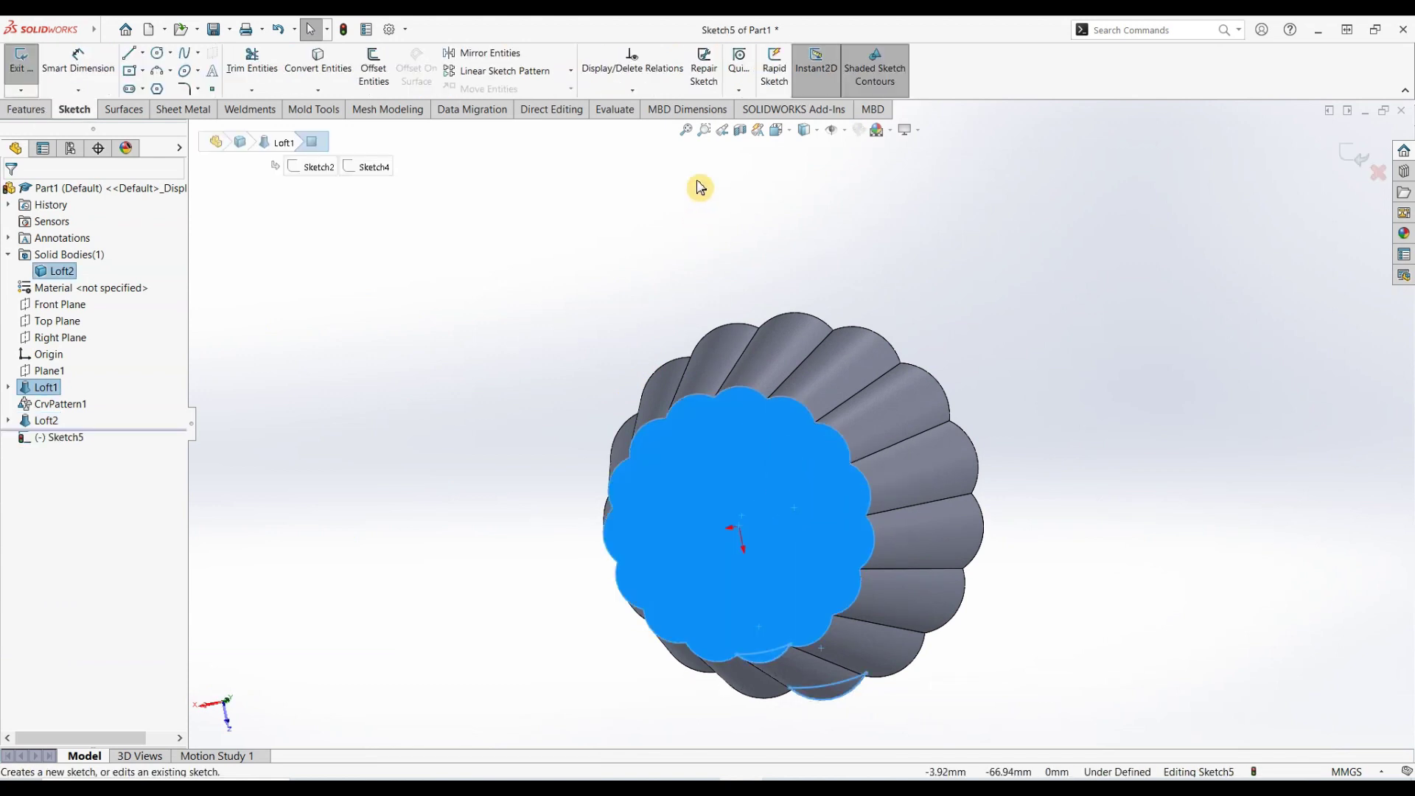
pyautogui.click(783, 131)
pyautogui.click(853, 216)
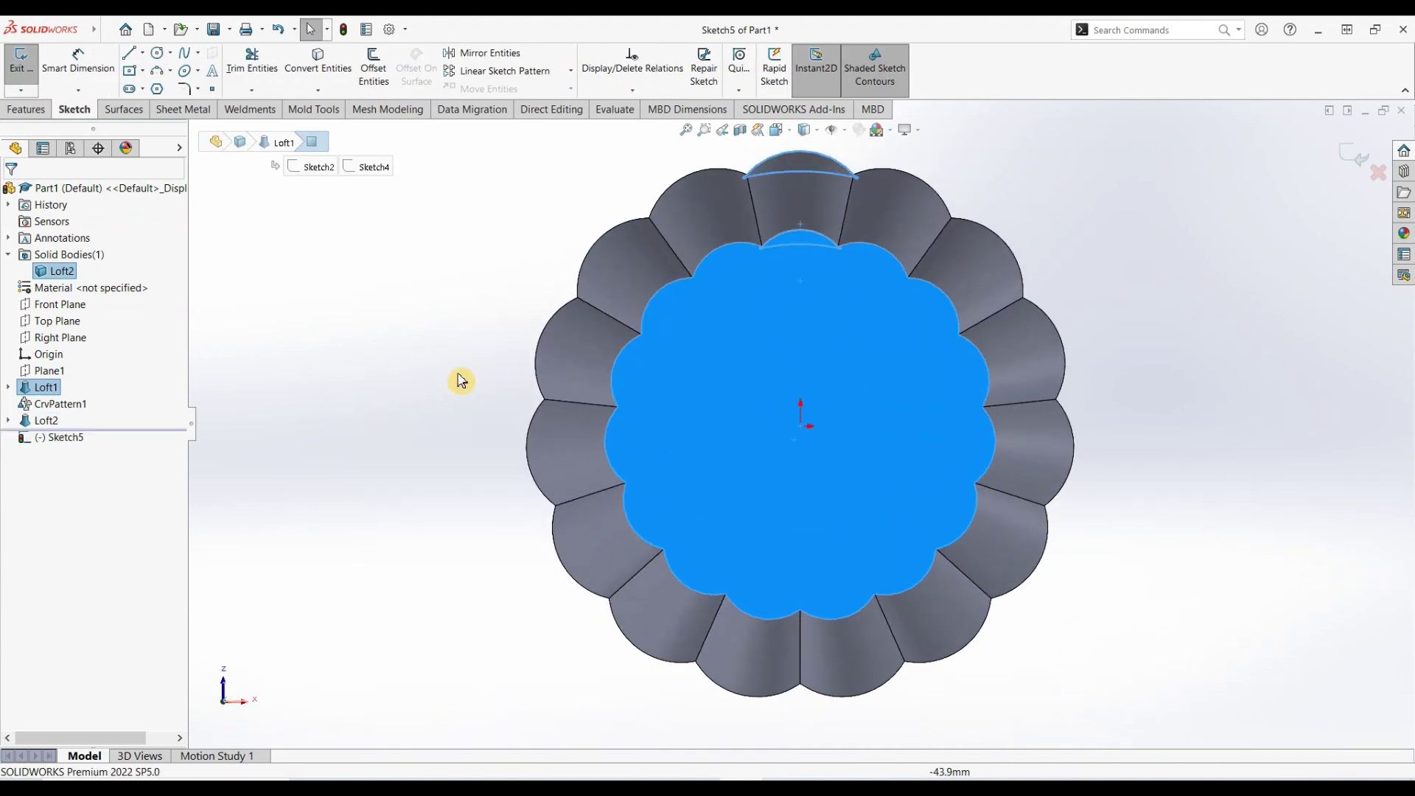
pyautogui.click(410, 373)
pyautogui.click(157, 53)
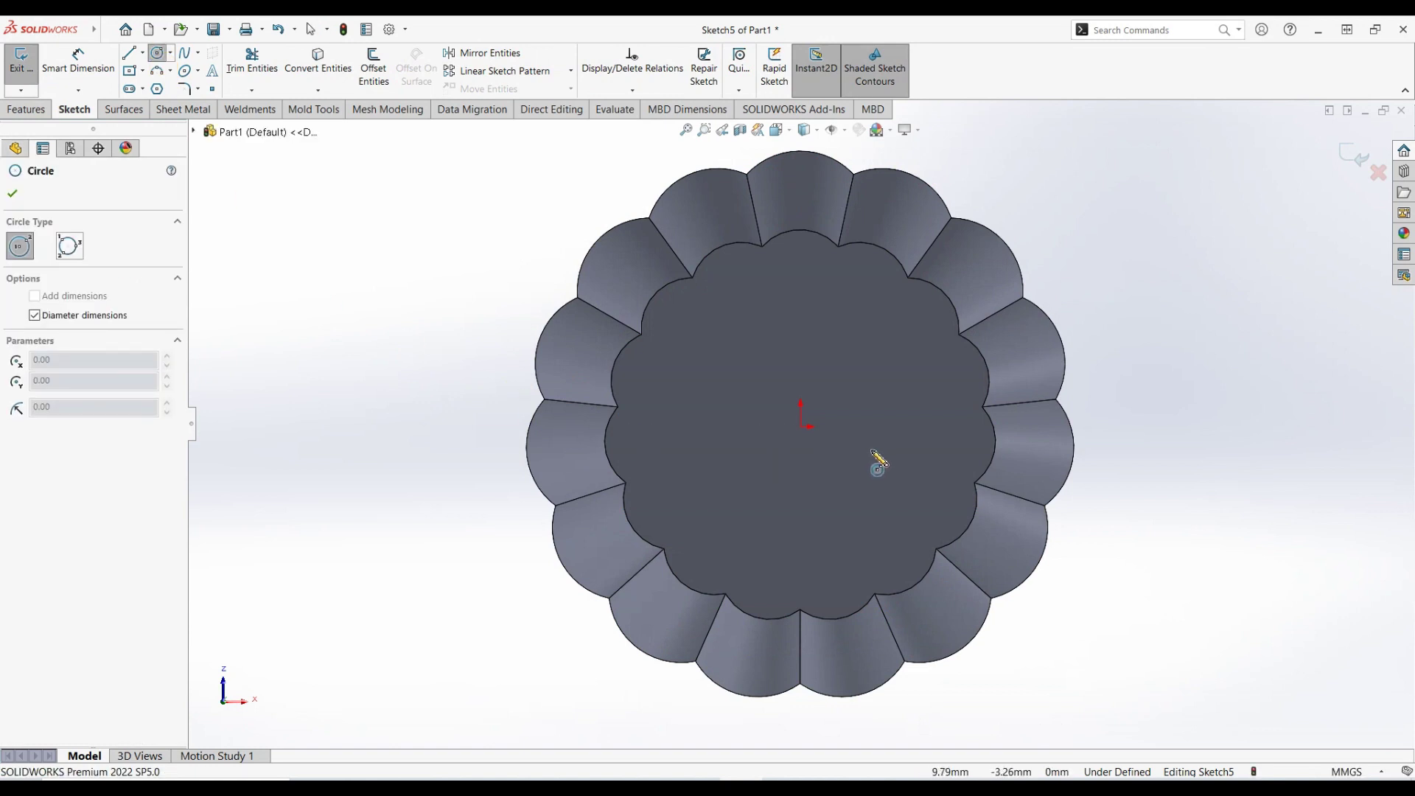
pyautogui.click(802, 427)
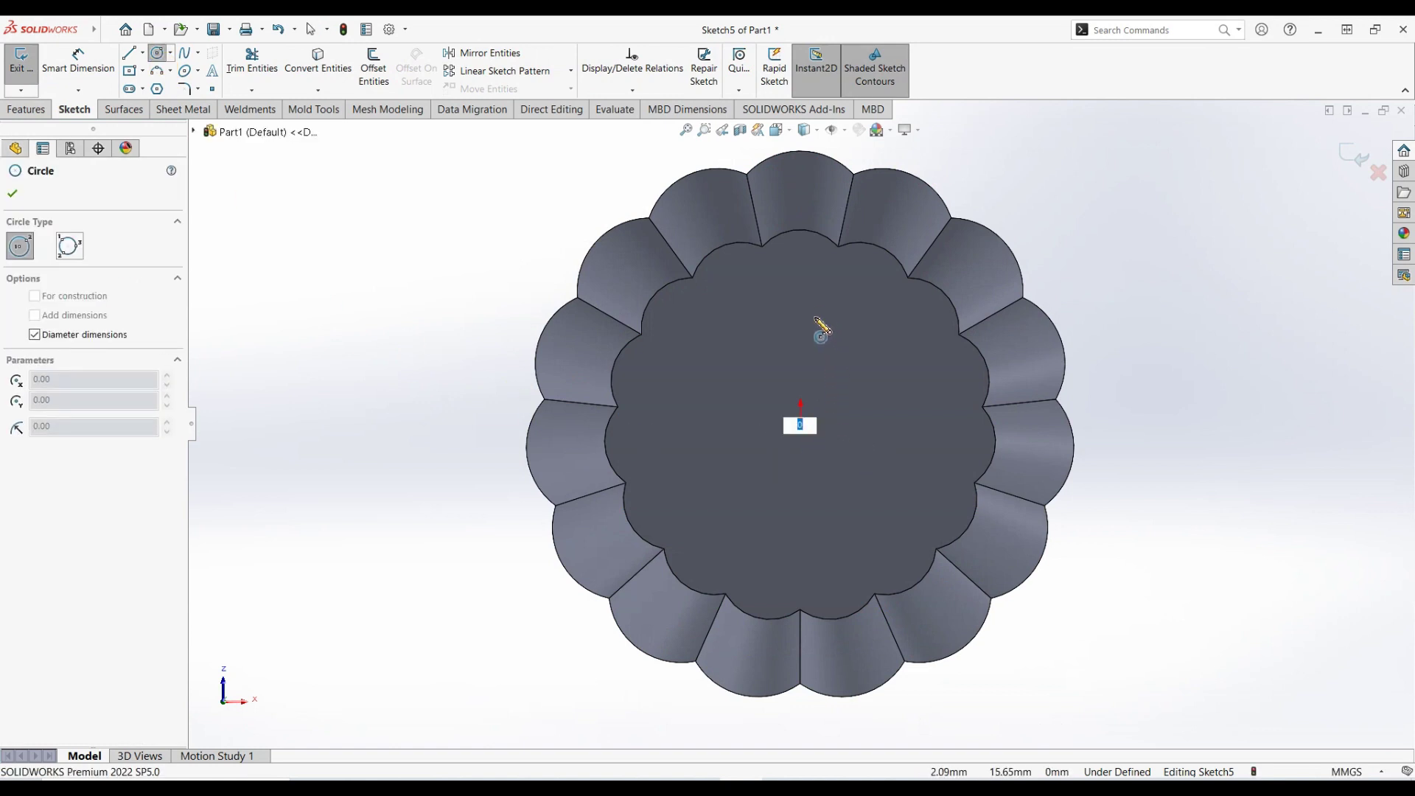
pyautogui.press('Escape')
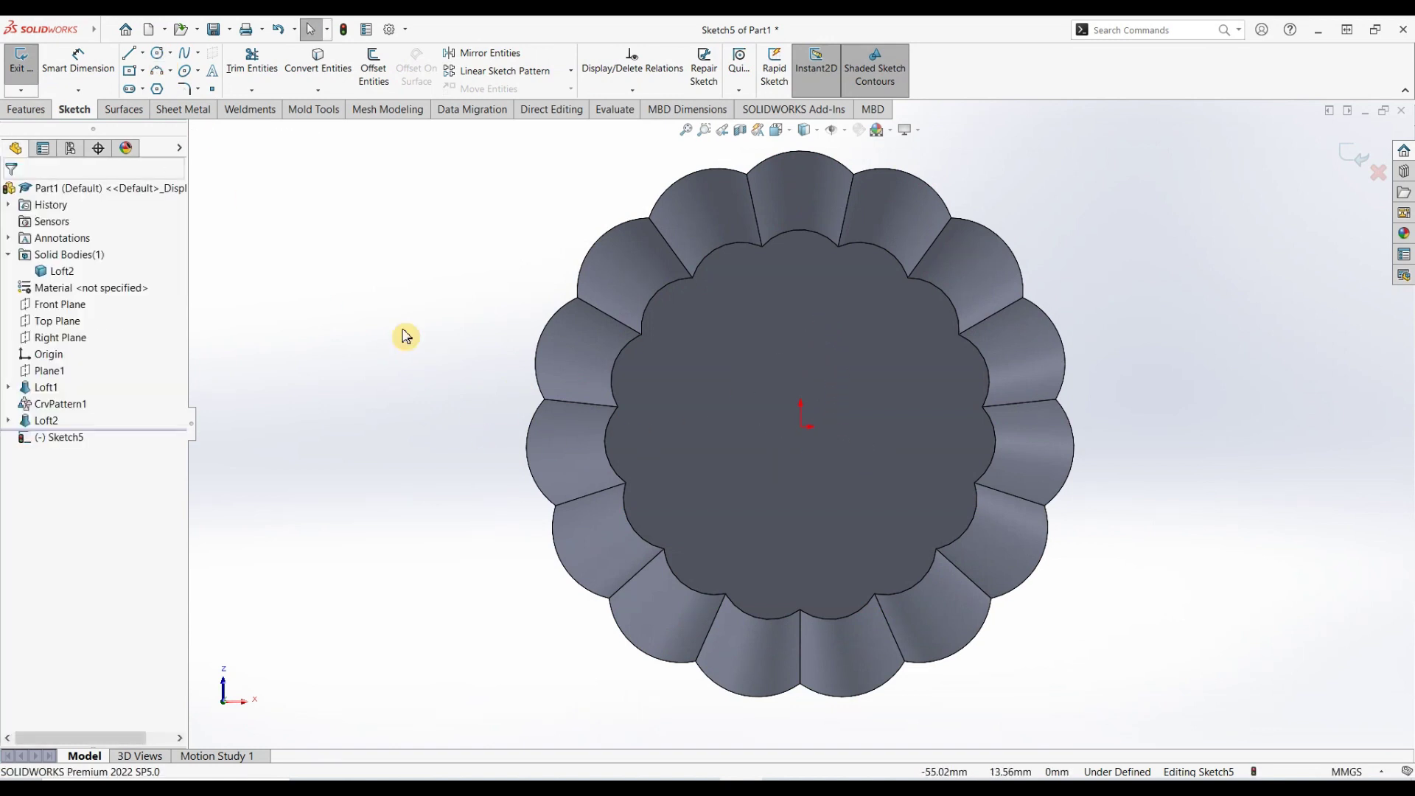
# - Sketch a circle about 37 mm in diameter centred on the origin of the narrow end face
pyautogui.click(159, 55)
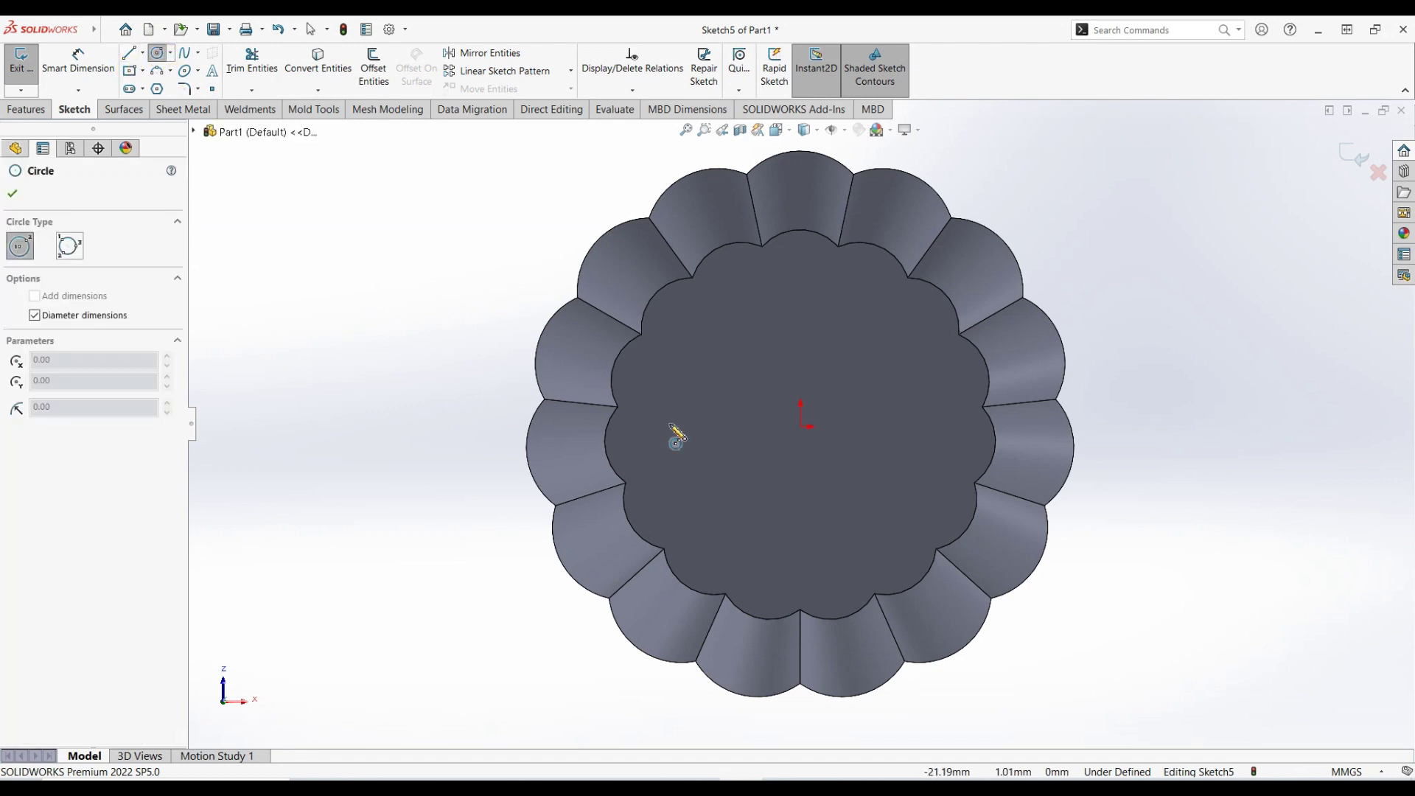
pyautogui.click(802, 427)
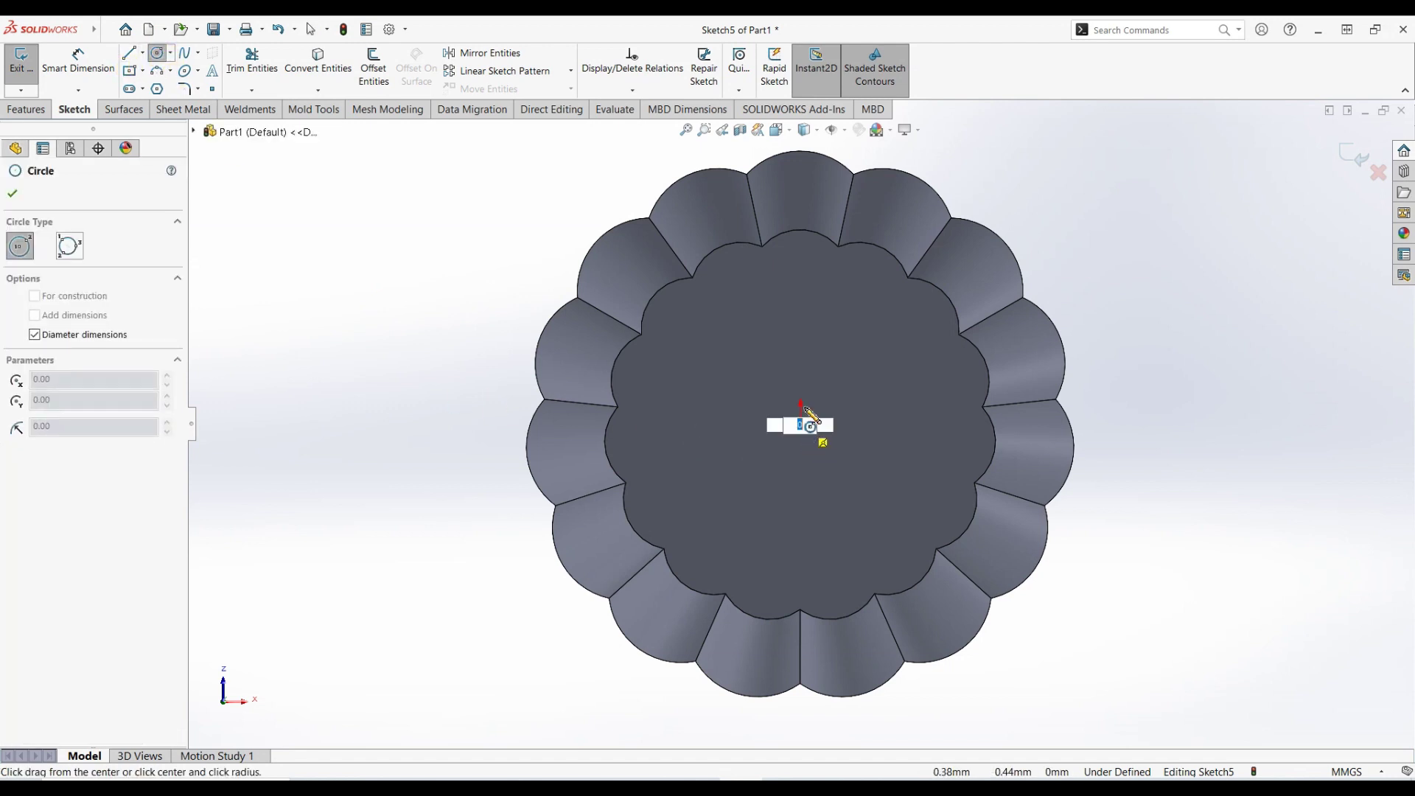
pyautogui.click(814, 299)
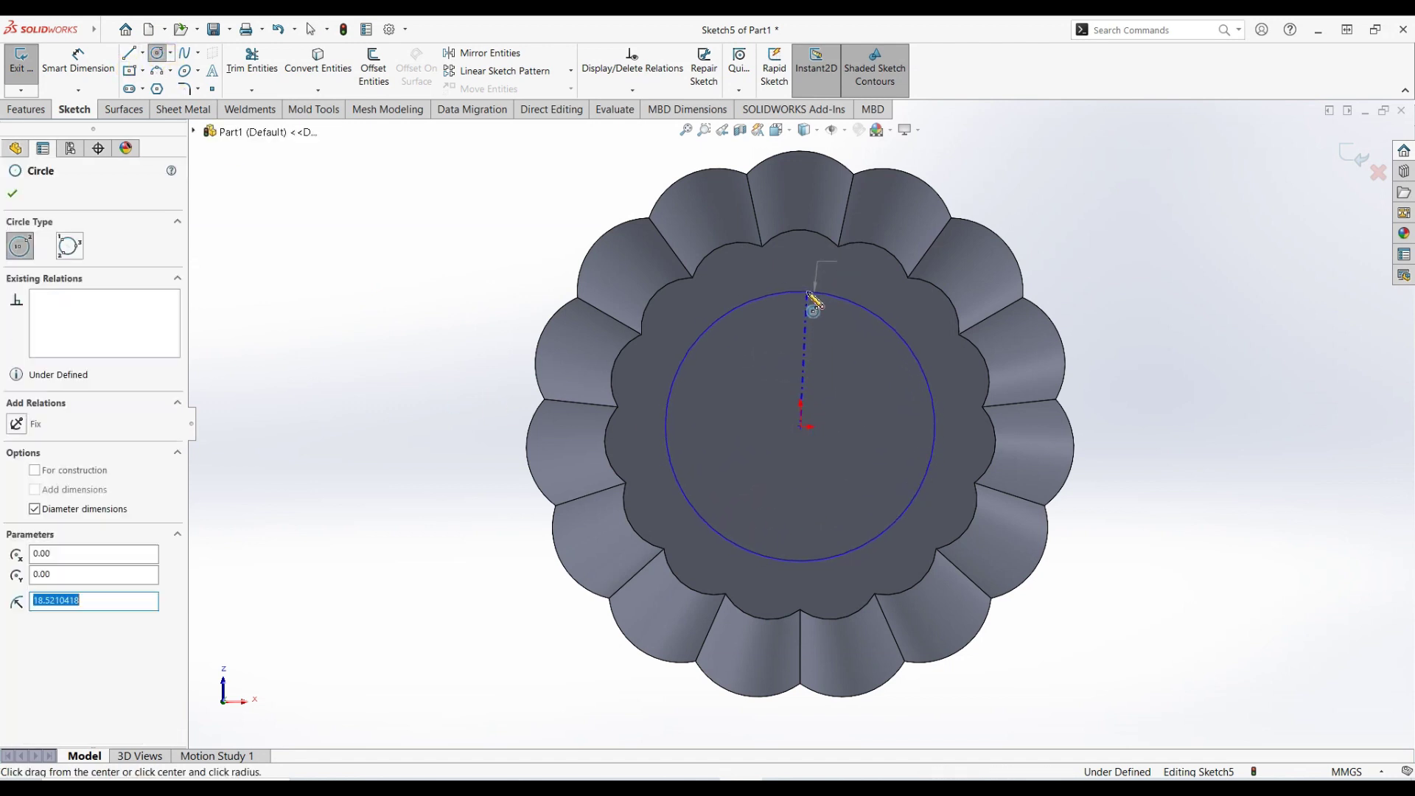
pyautogui.click(15, 195)
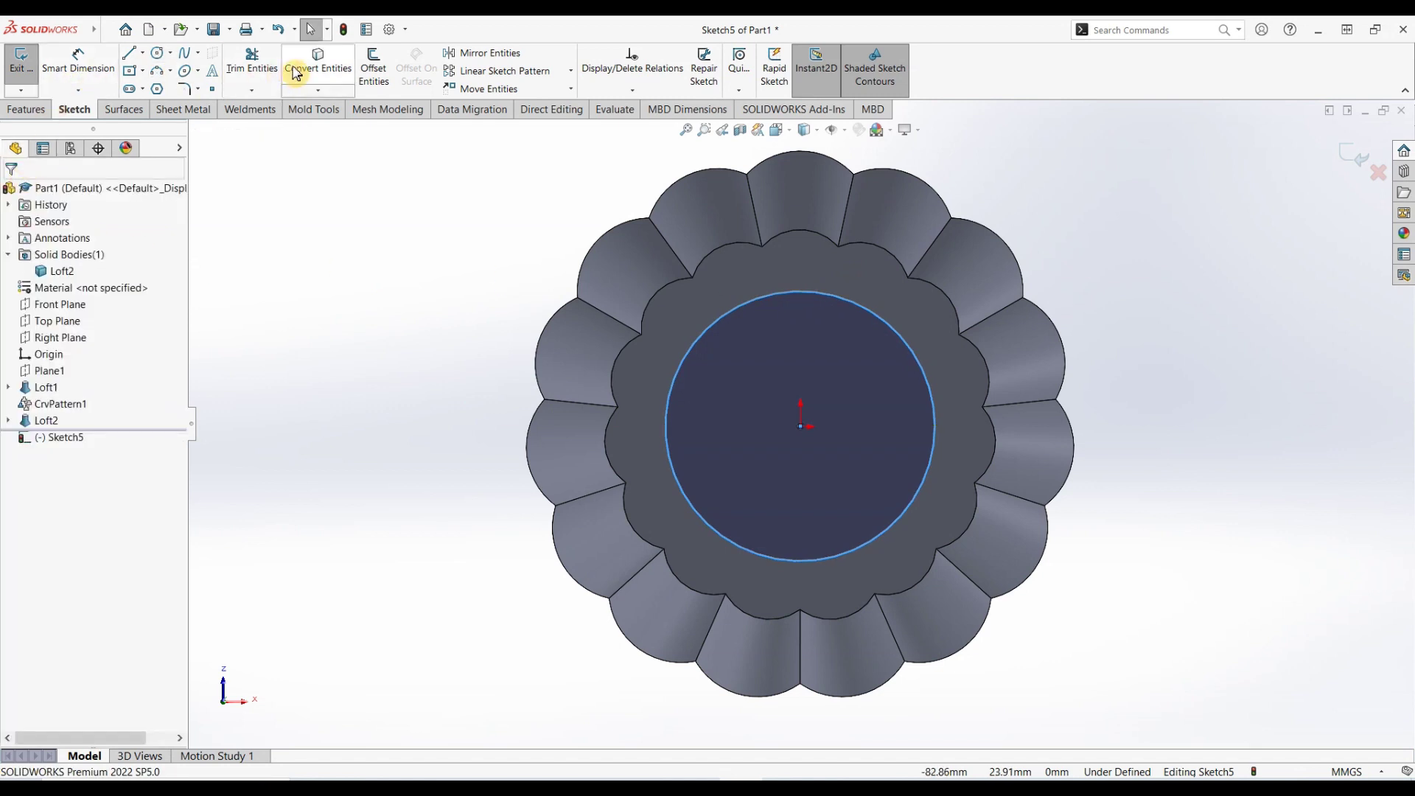
# - Cut the circle as a blind recess 2 mm deep into the narrow end face
pyautogui.click(26, 109)
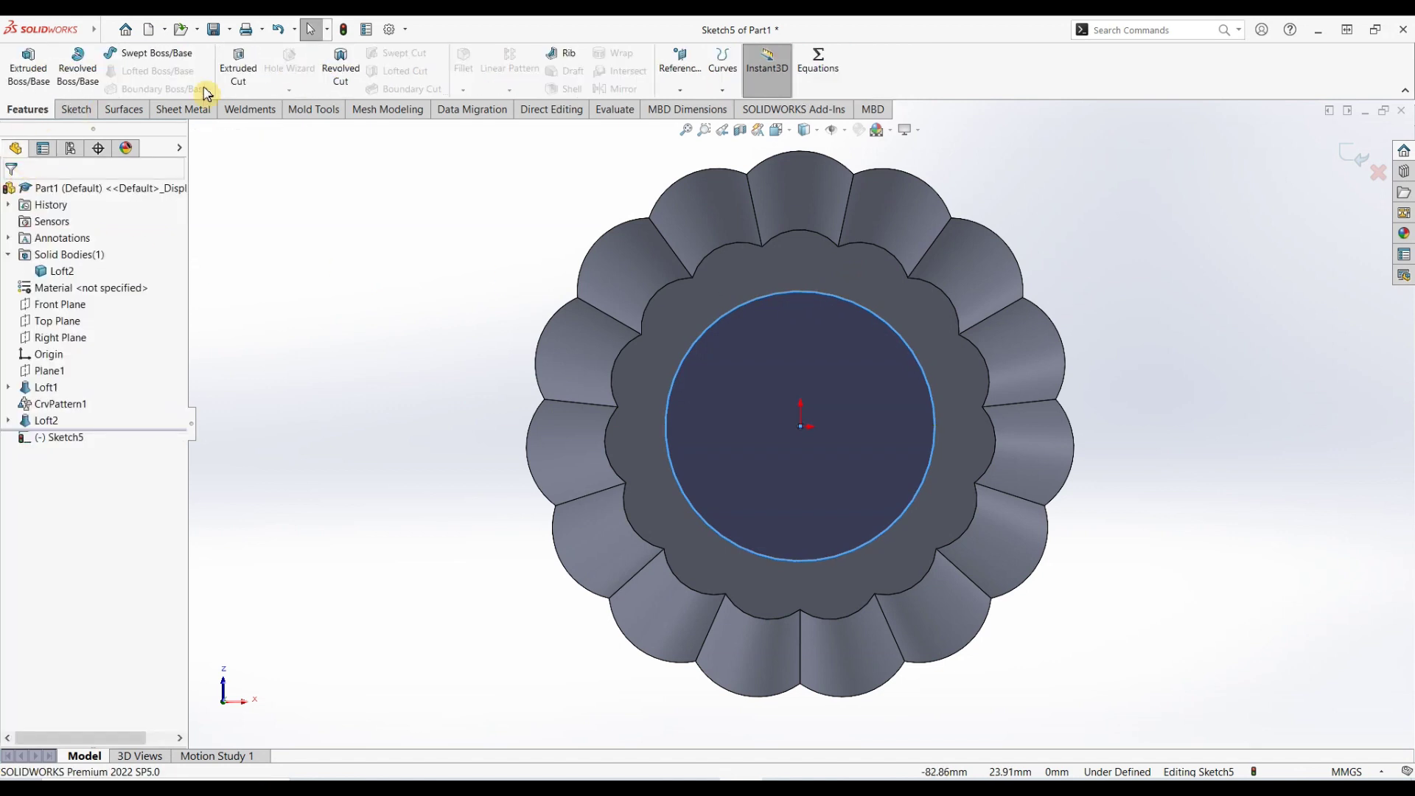
pyautogui.click(240, 70)
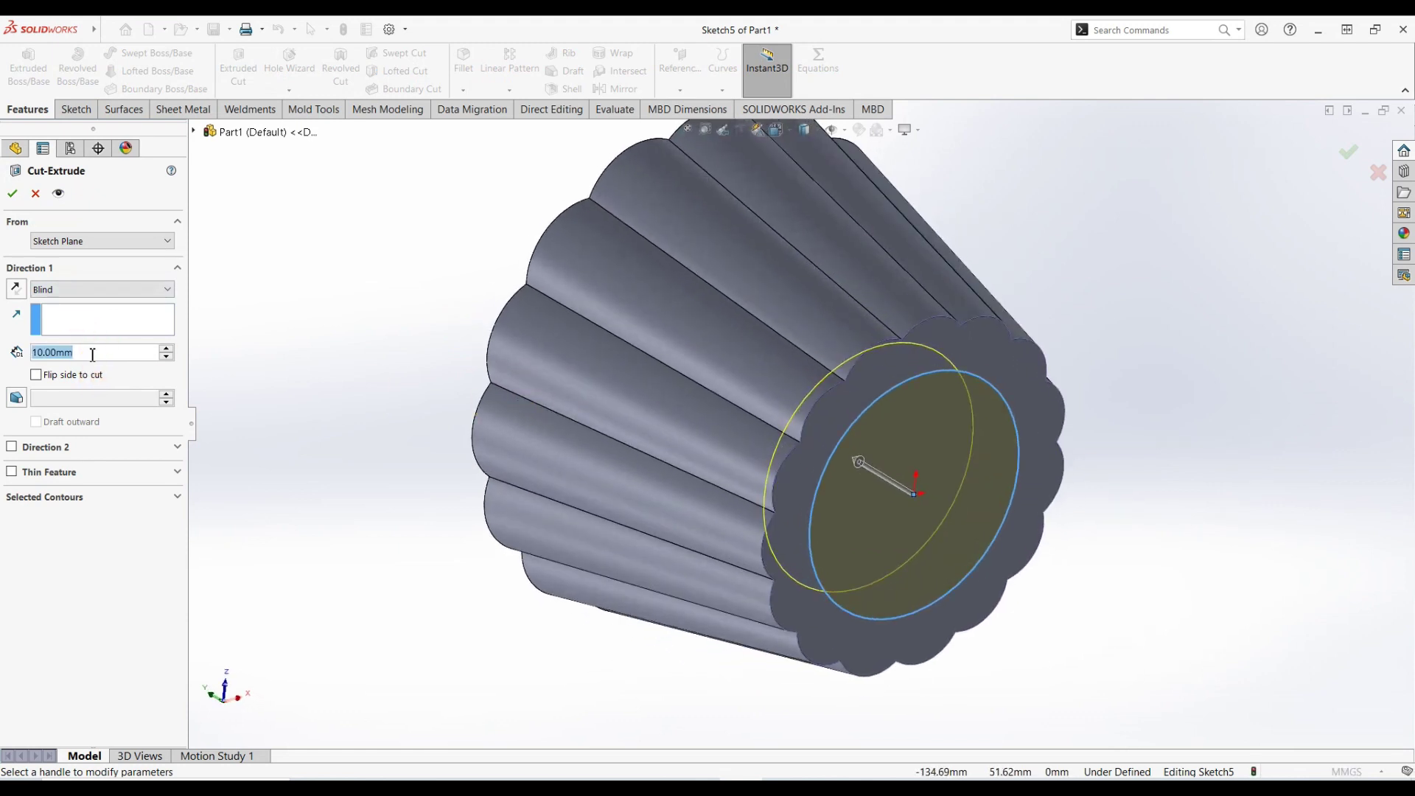
pyautogui.write('2')
pyautogui.press('Return')
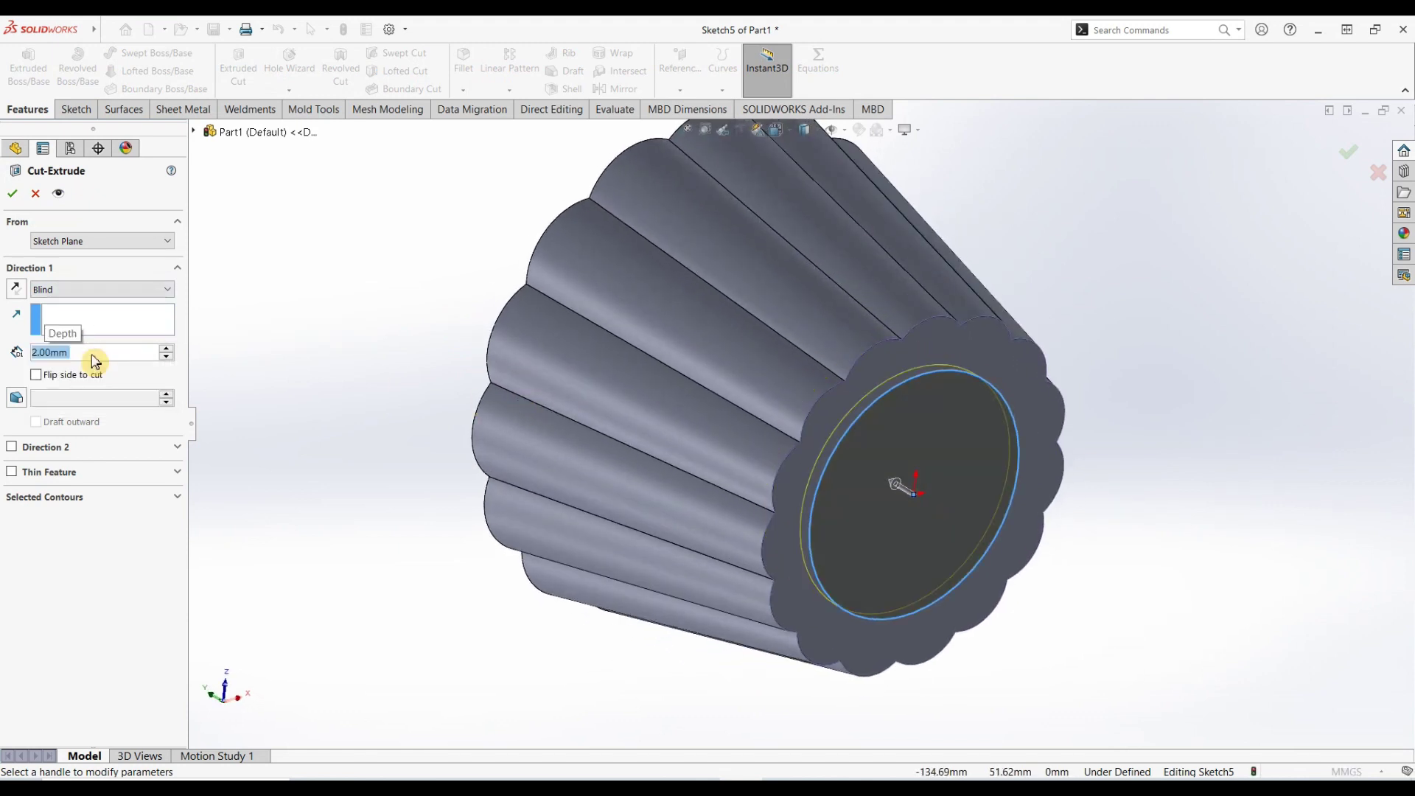
pyautogui.click(12, 193)
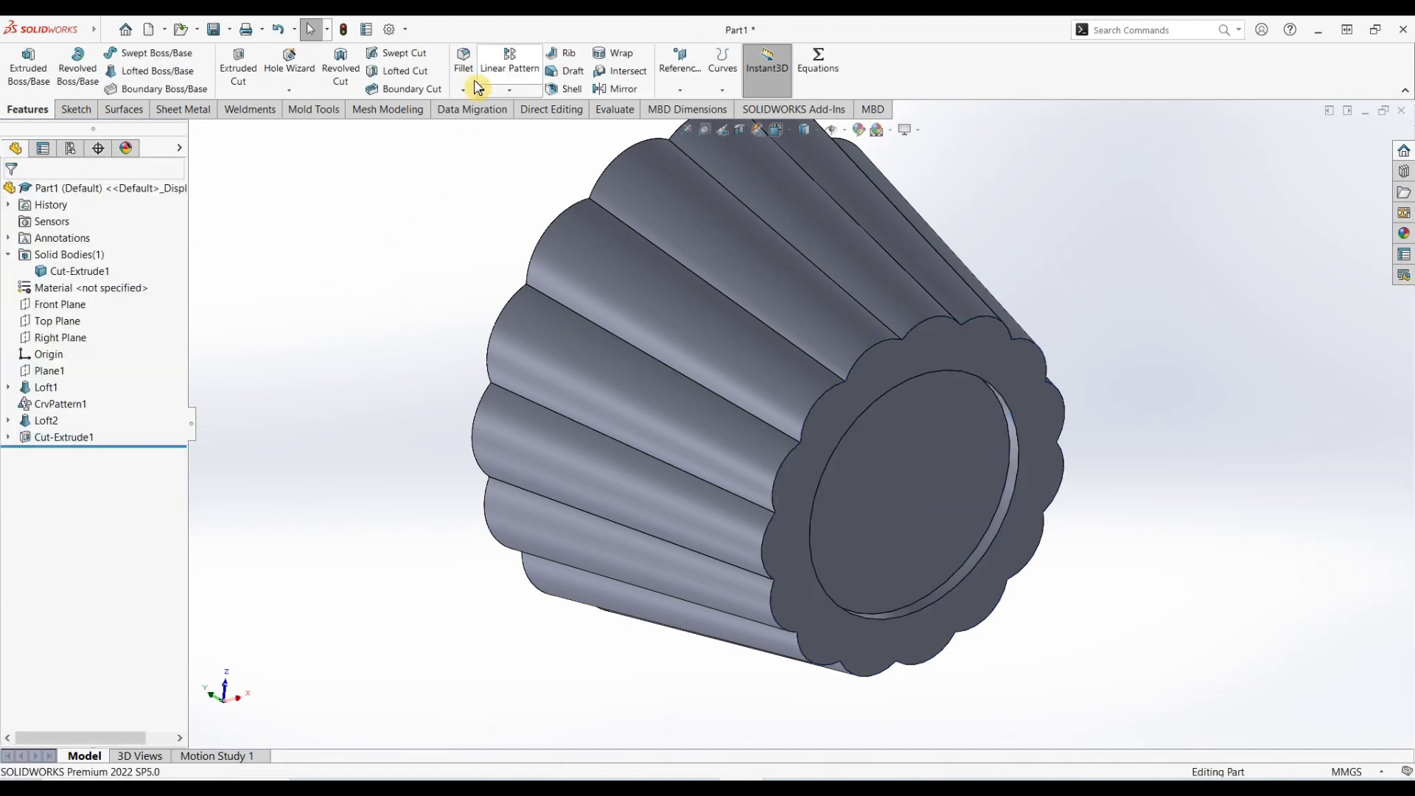
# - Fillet the inner edge around the floor of the circular recess with a 5 mm radius
pyautogui.click(1007, 466)
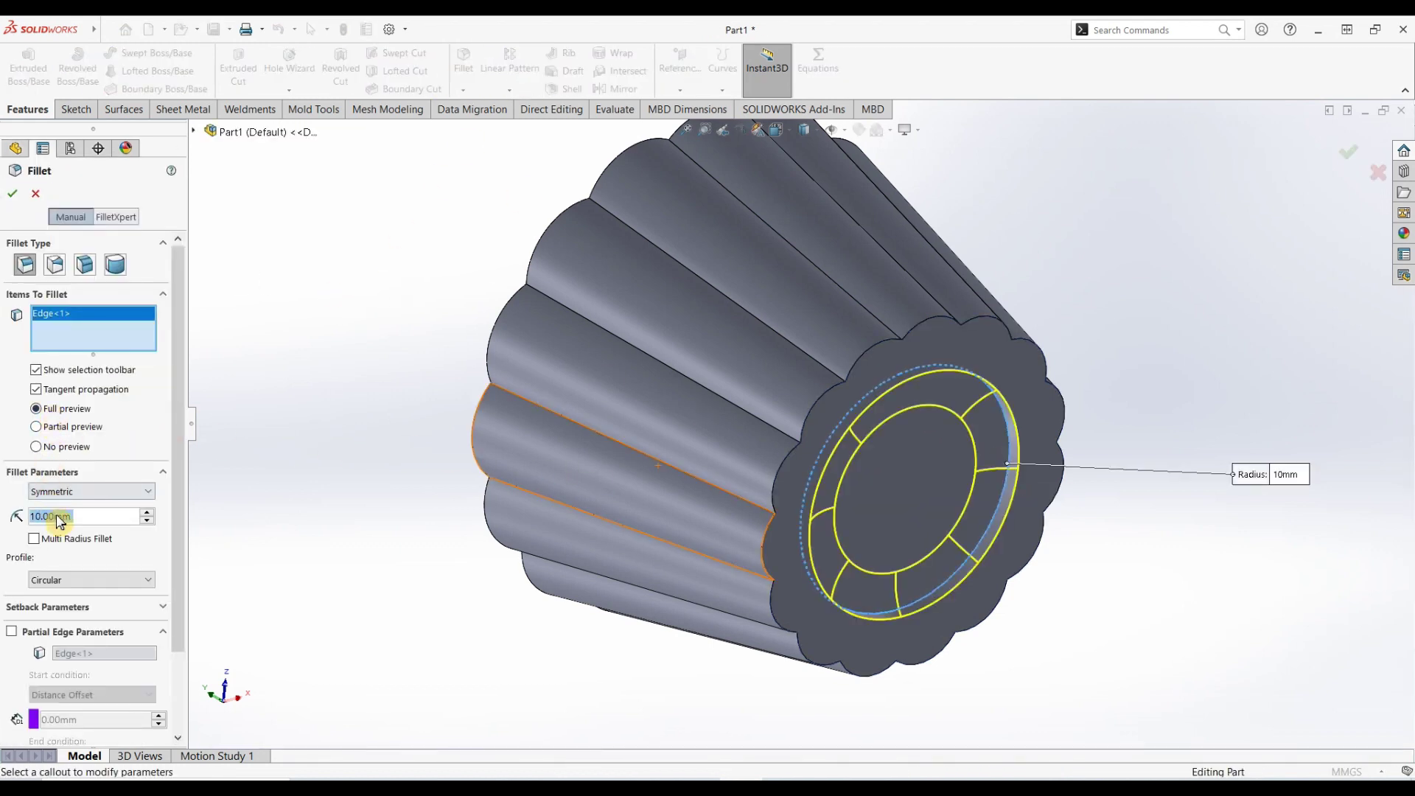
pyautogui.write('5')
pyautogui.press('Return')
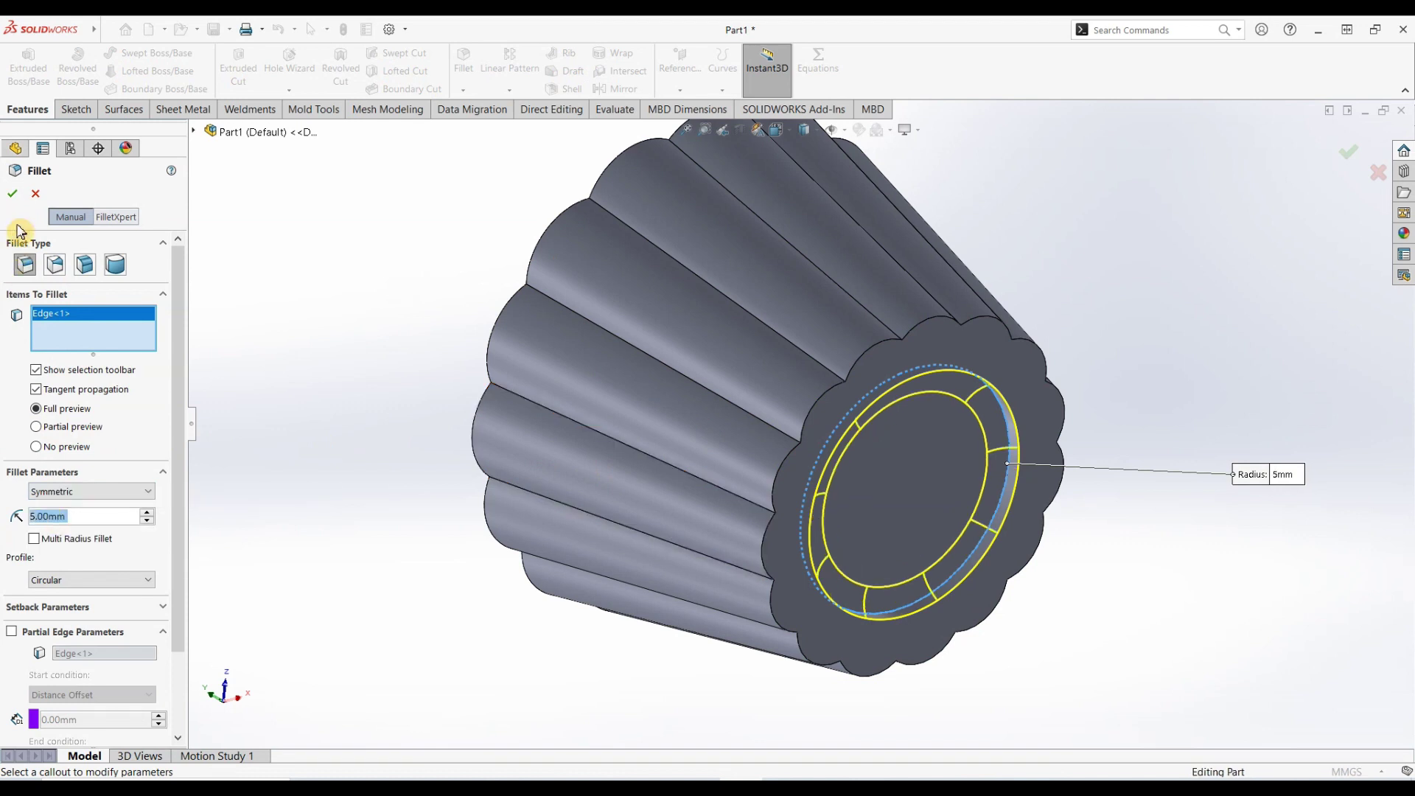
# - Fillet the outer rim edge of the circular recess in the narrow end with a 5 mm radius
pyautogui.click(992, 534)
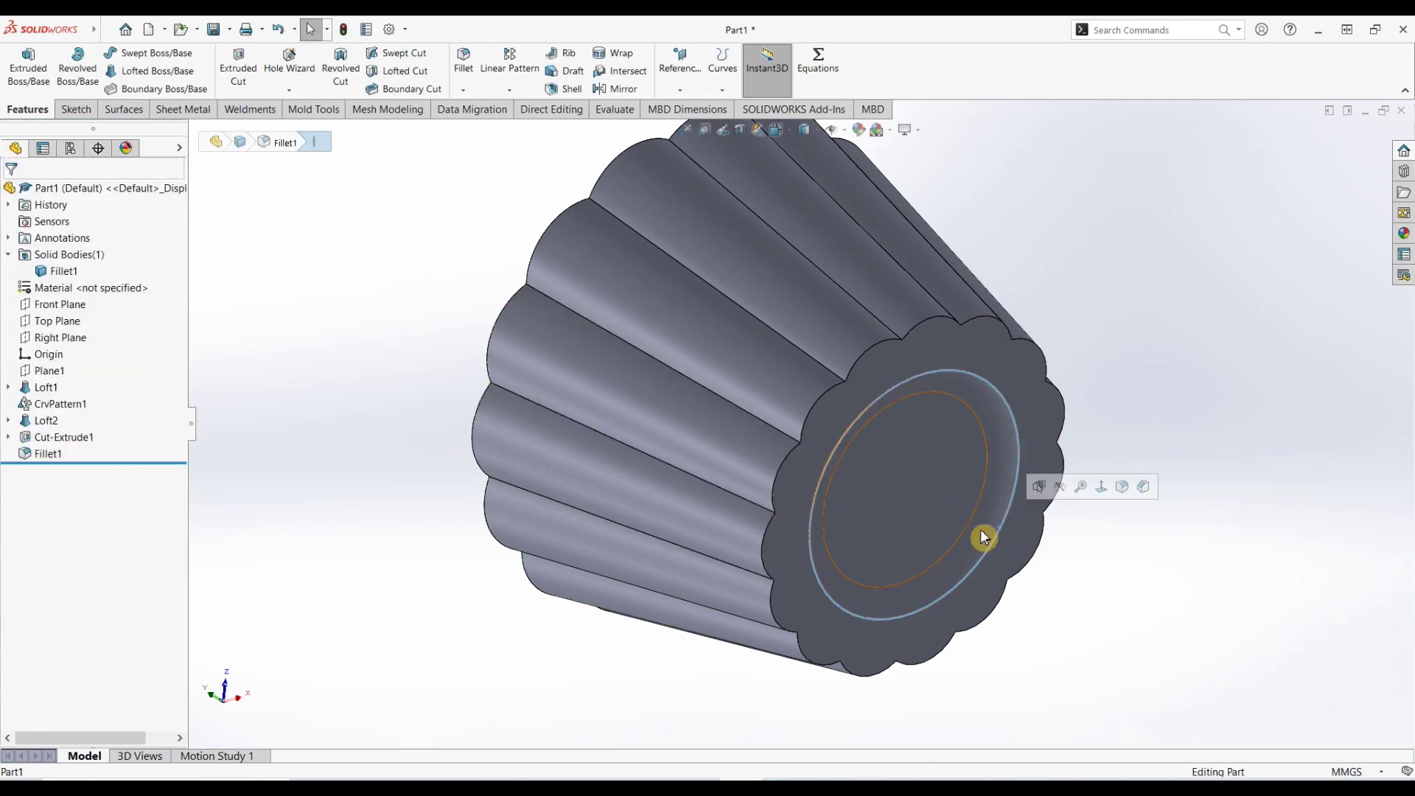
pyautogui.click(463, 59)
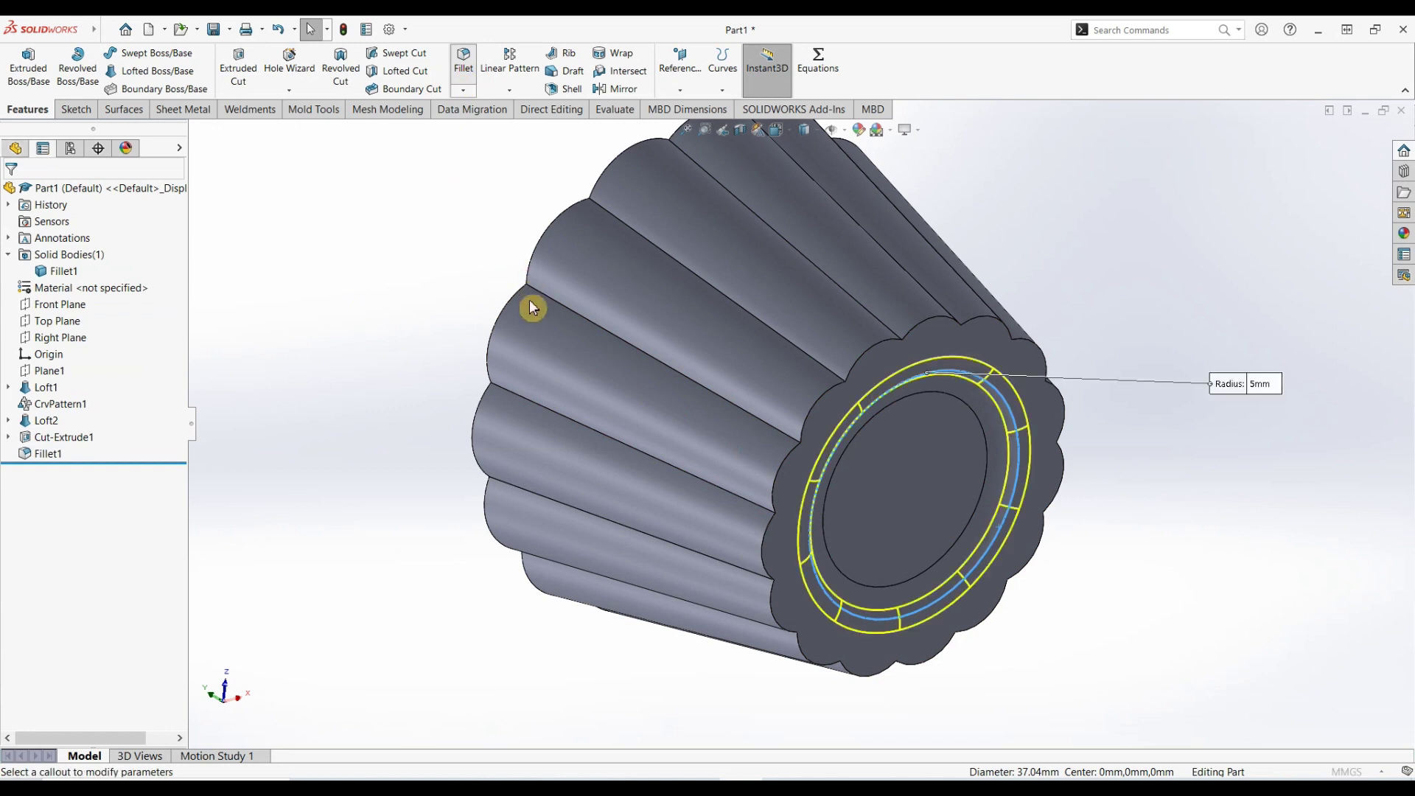
pyautogui.press('Return')
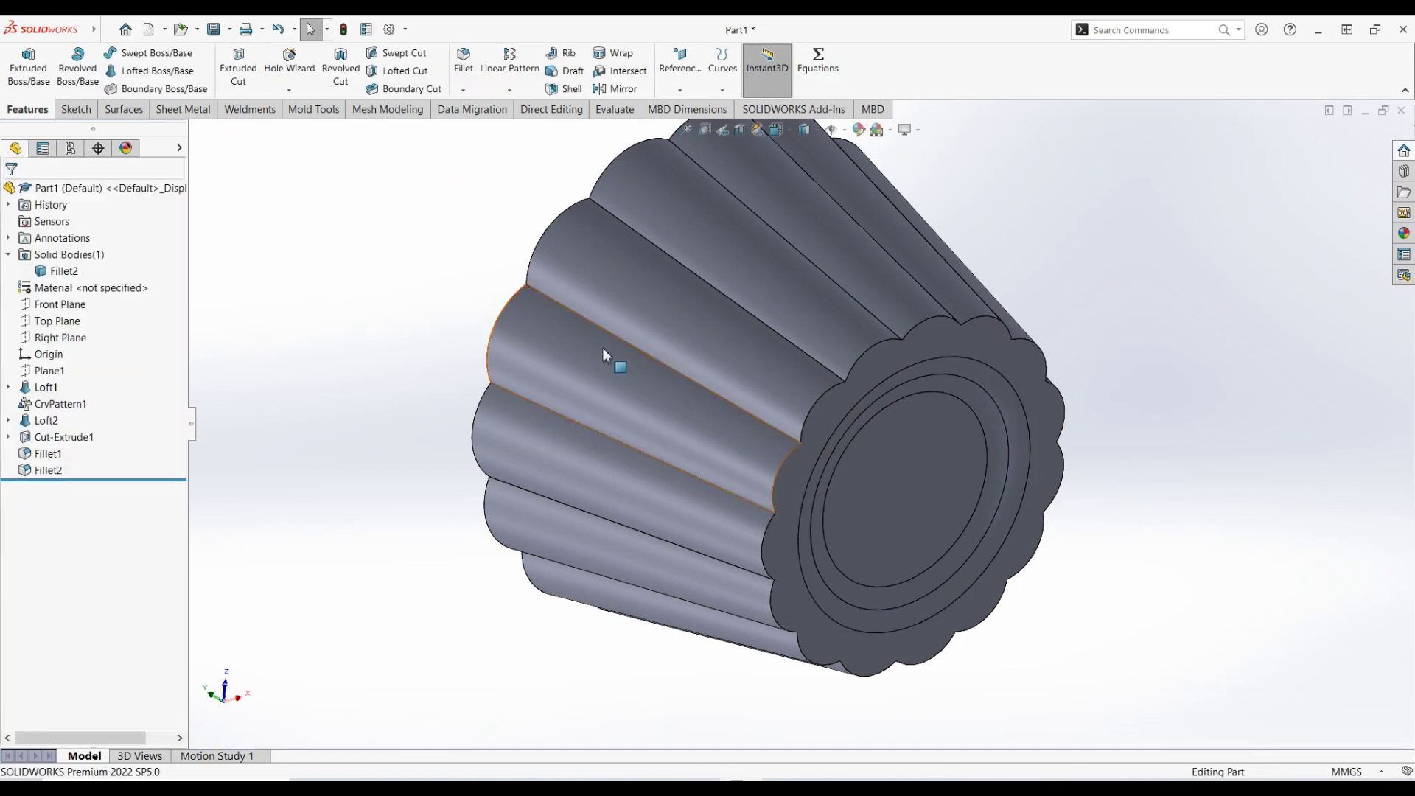
# - Fillet all the lengthwise valley edges between the flutes with a 5 mm radius
pyautogui.press('Return')
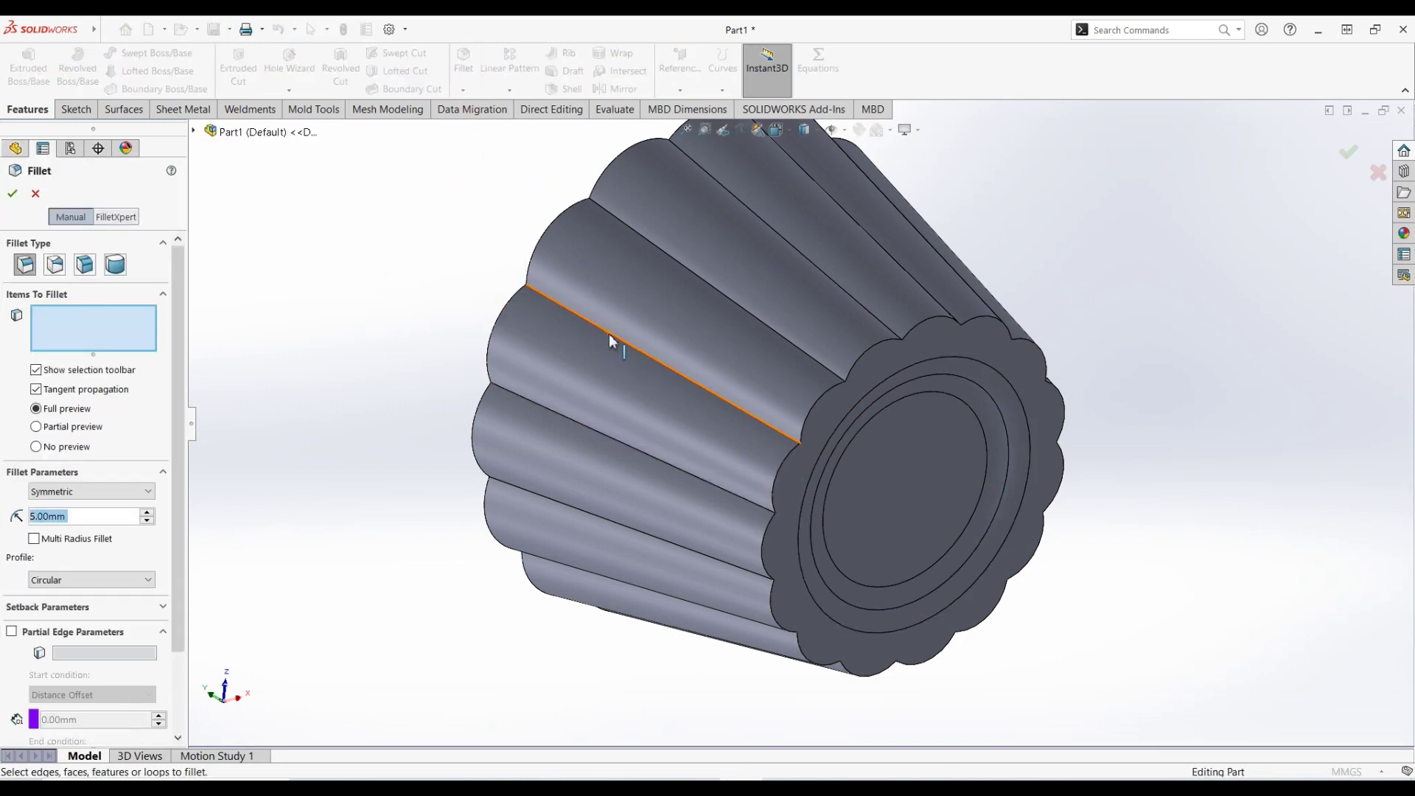
pyautogui.click(605, 329)
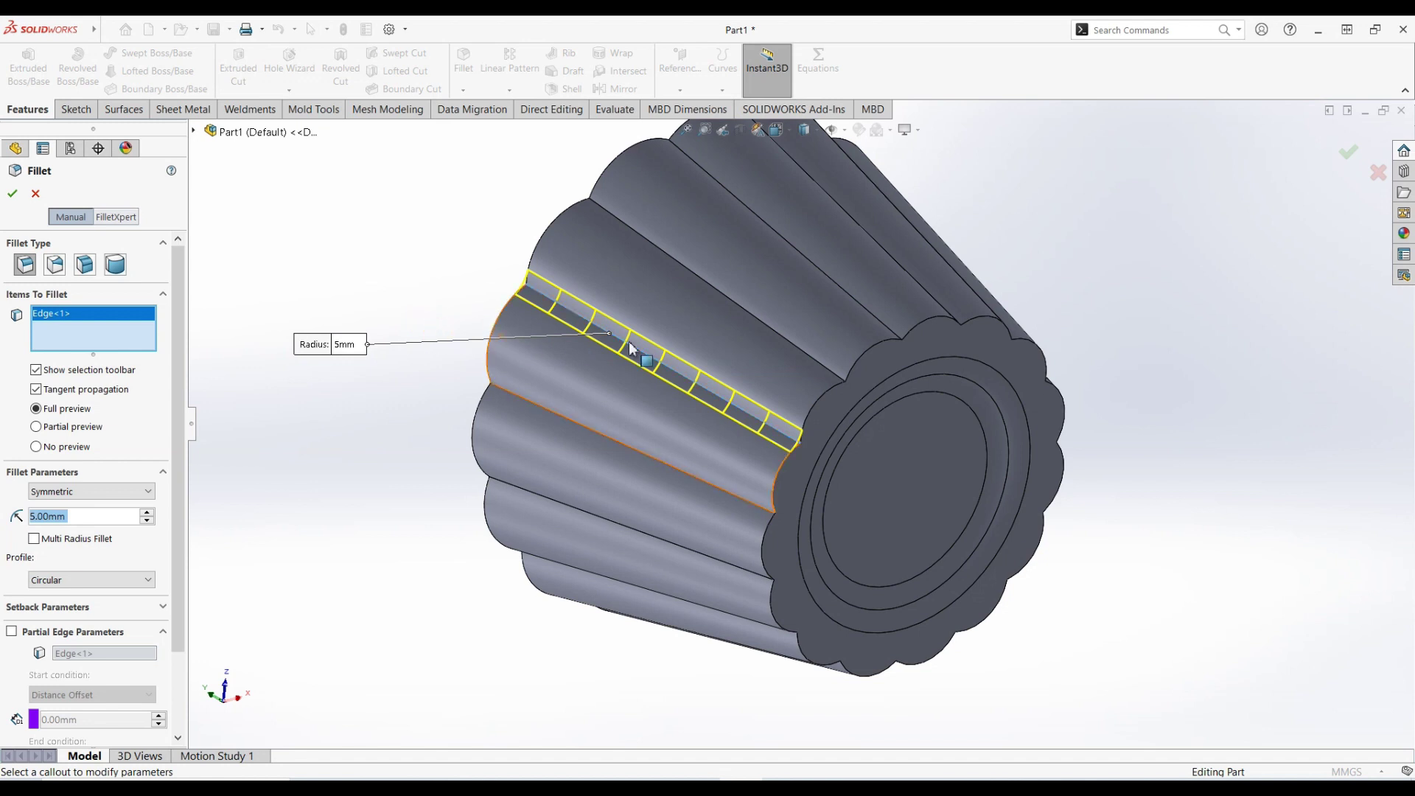
pyautogui.click(739, 310)
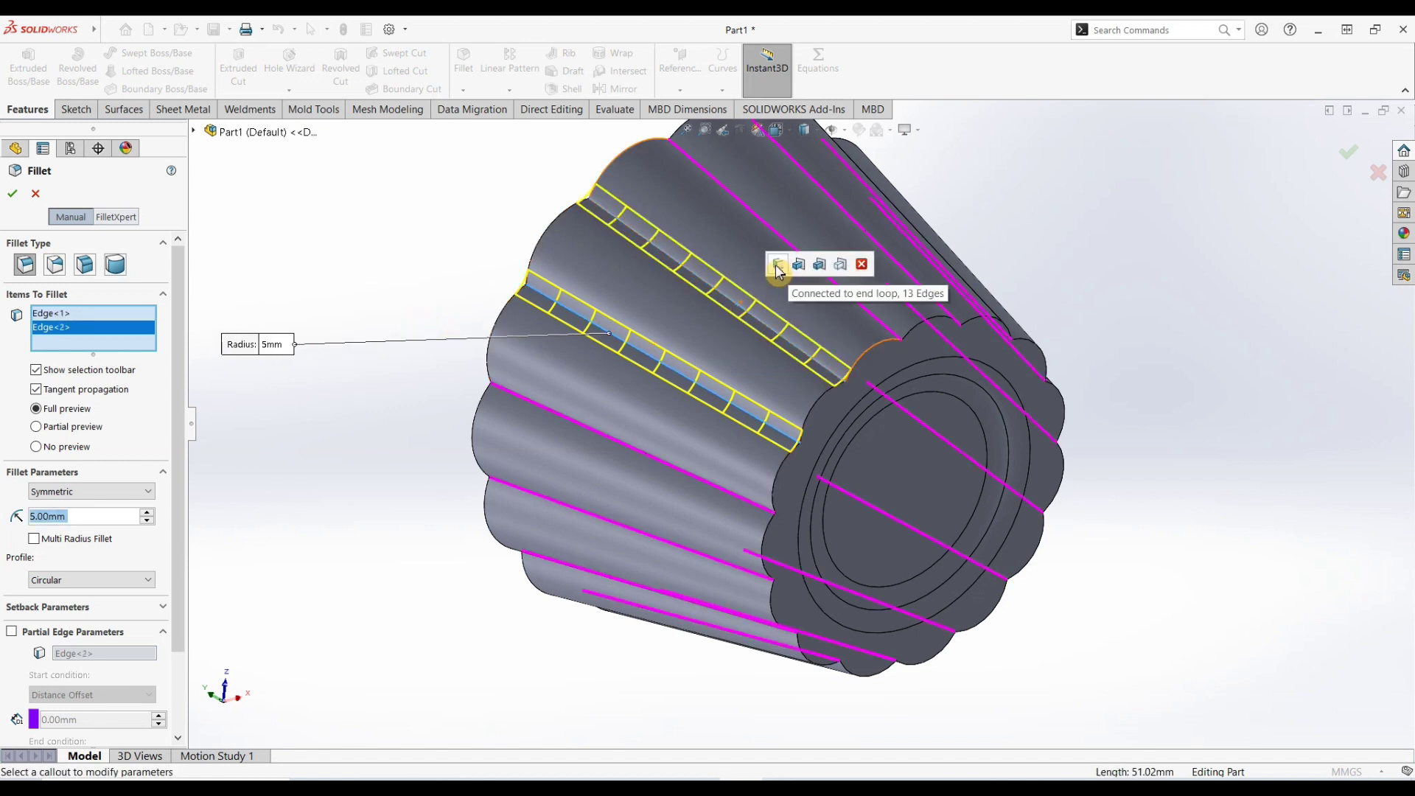
pyautogui.click(779, 265)
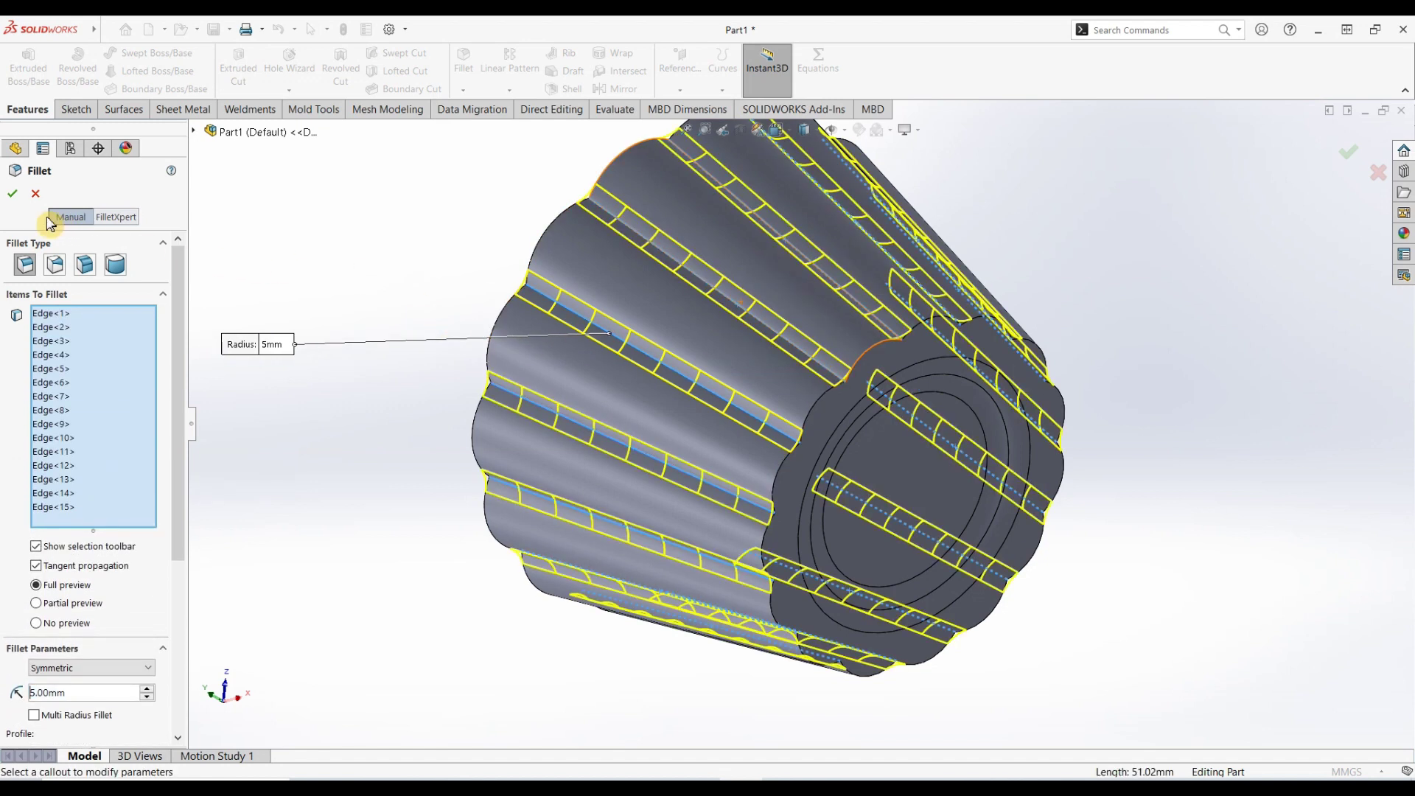
pyautogui.click(14, 198)
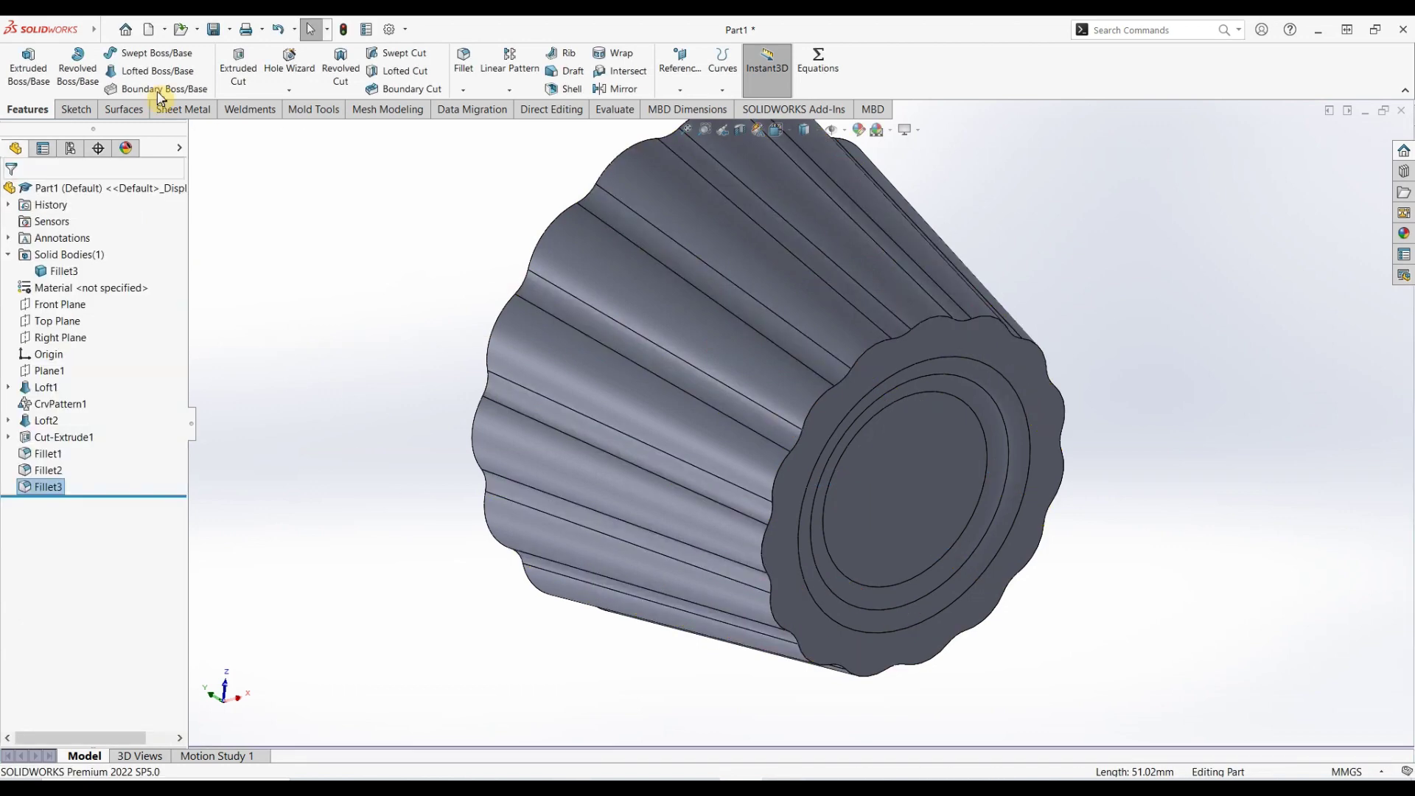
# - Fillet the scalloped outer edge around the narrow end with a 2 mm radius, following the tangent edges
pyautogui.click(823, 395)
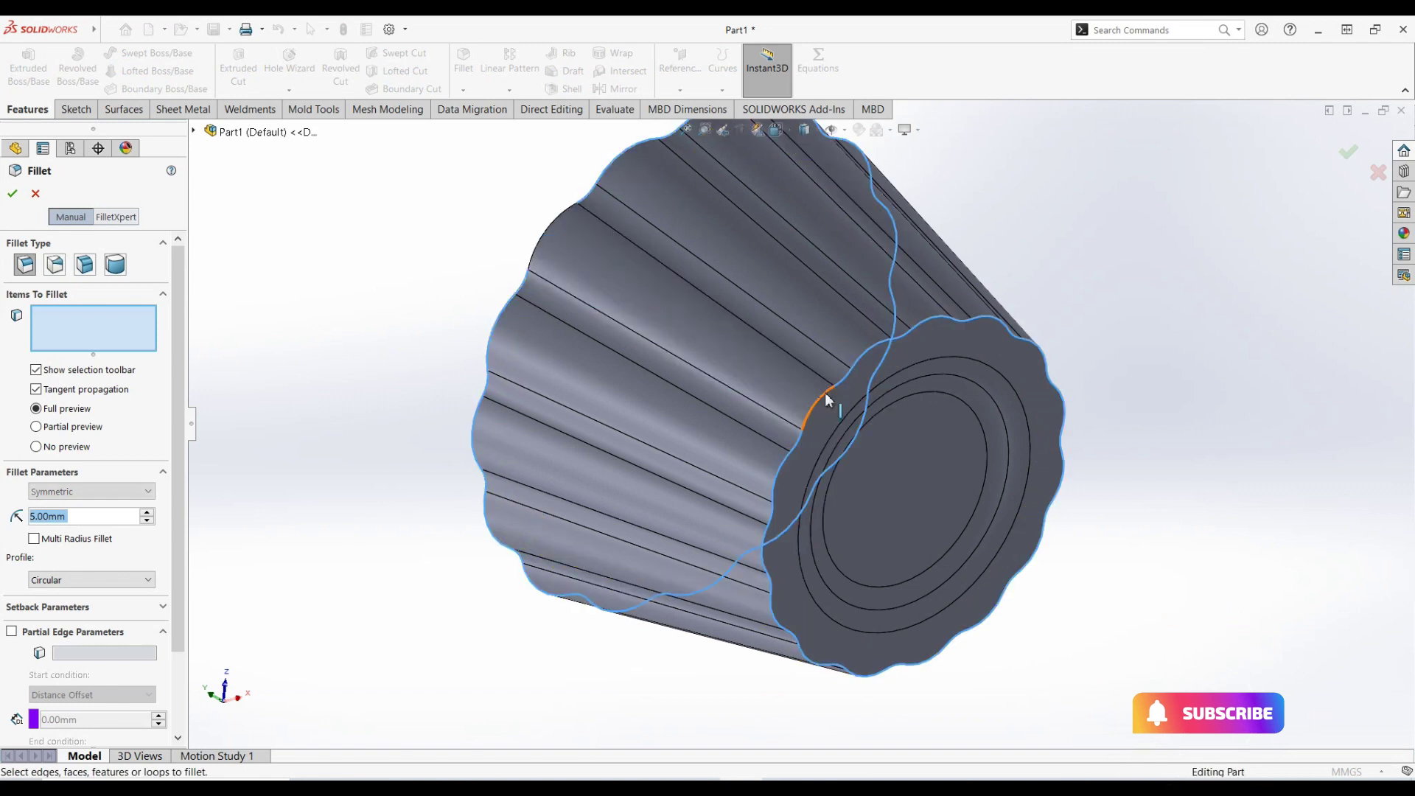
pyautogui.click(827, 399)
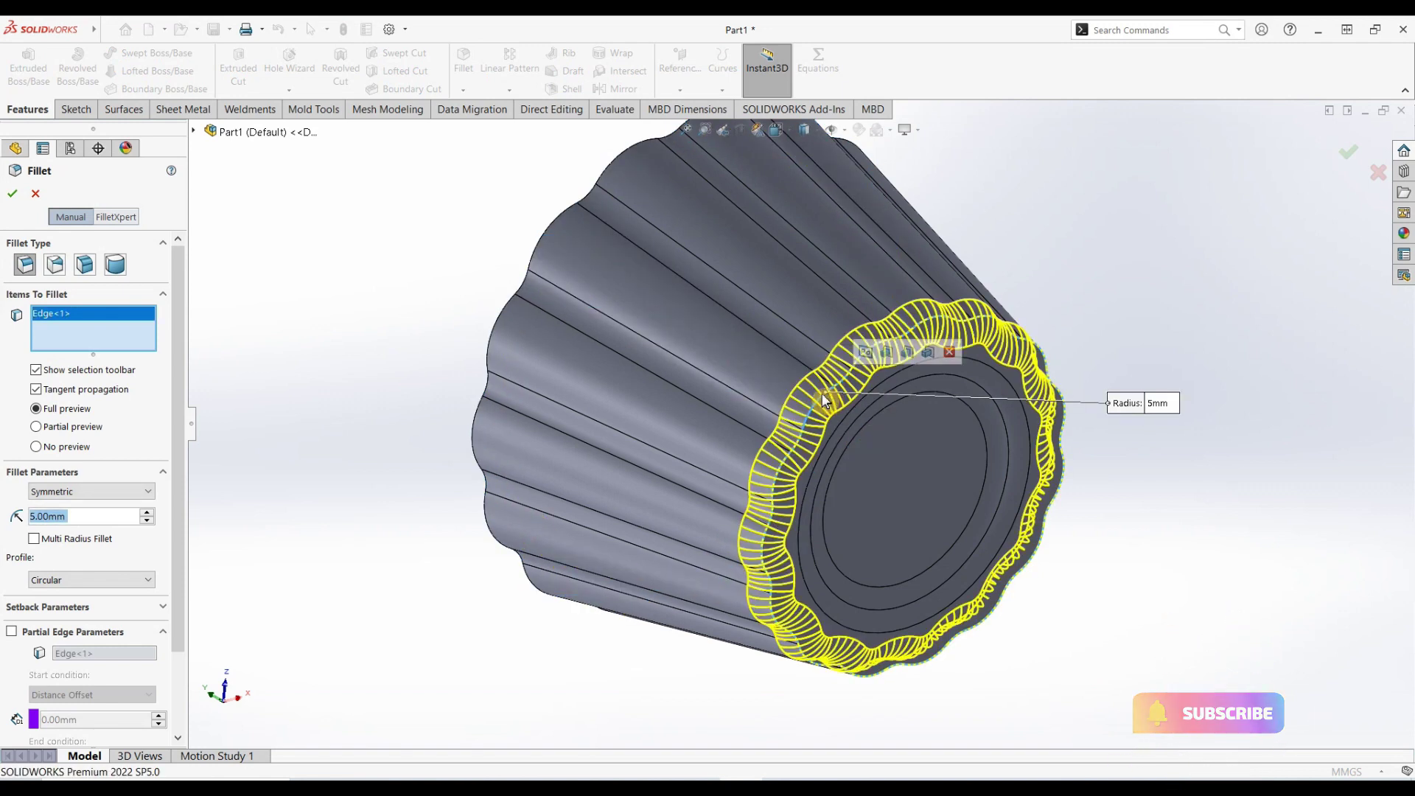
pyautogui.write('2')
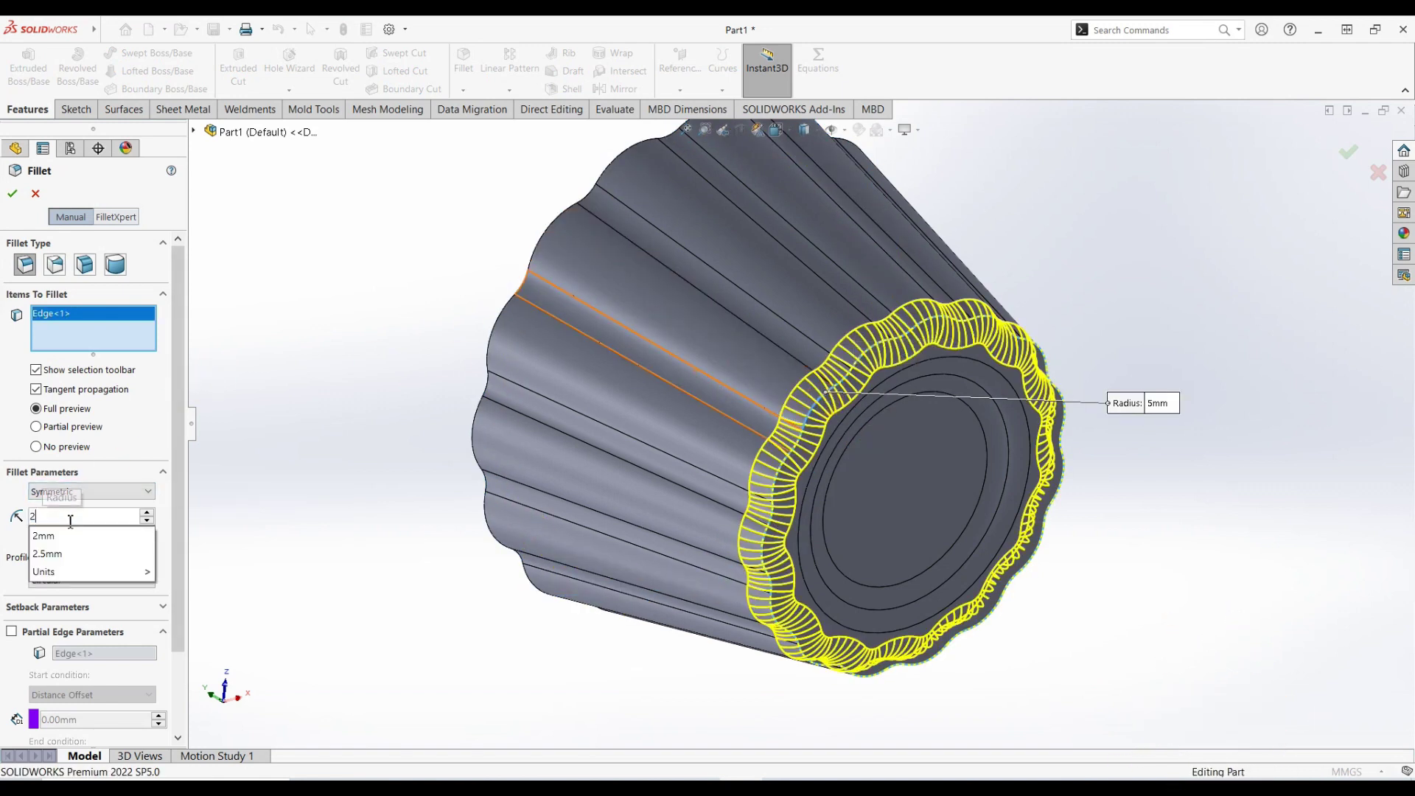
pyautogui.press('Return')
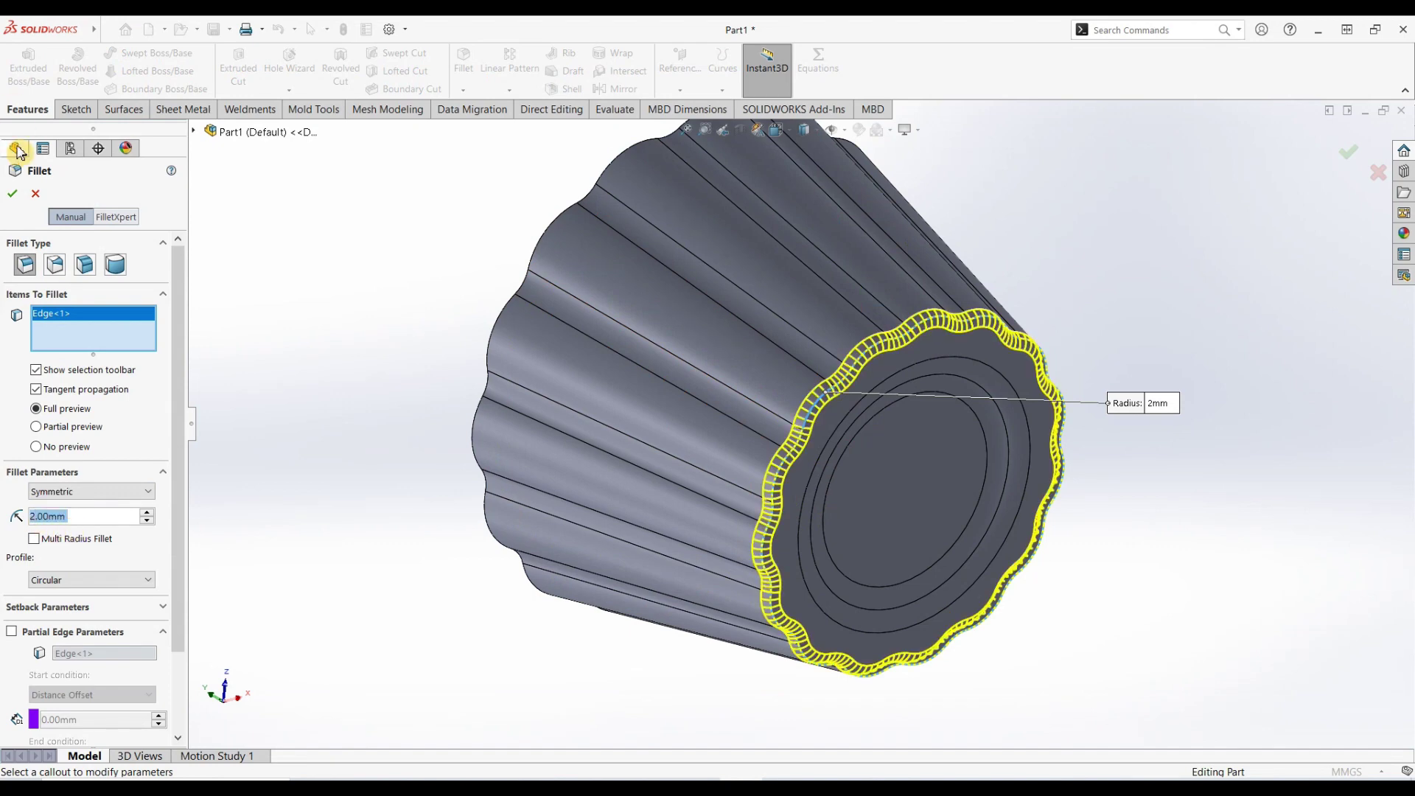
pyautogui.click(13, 194)
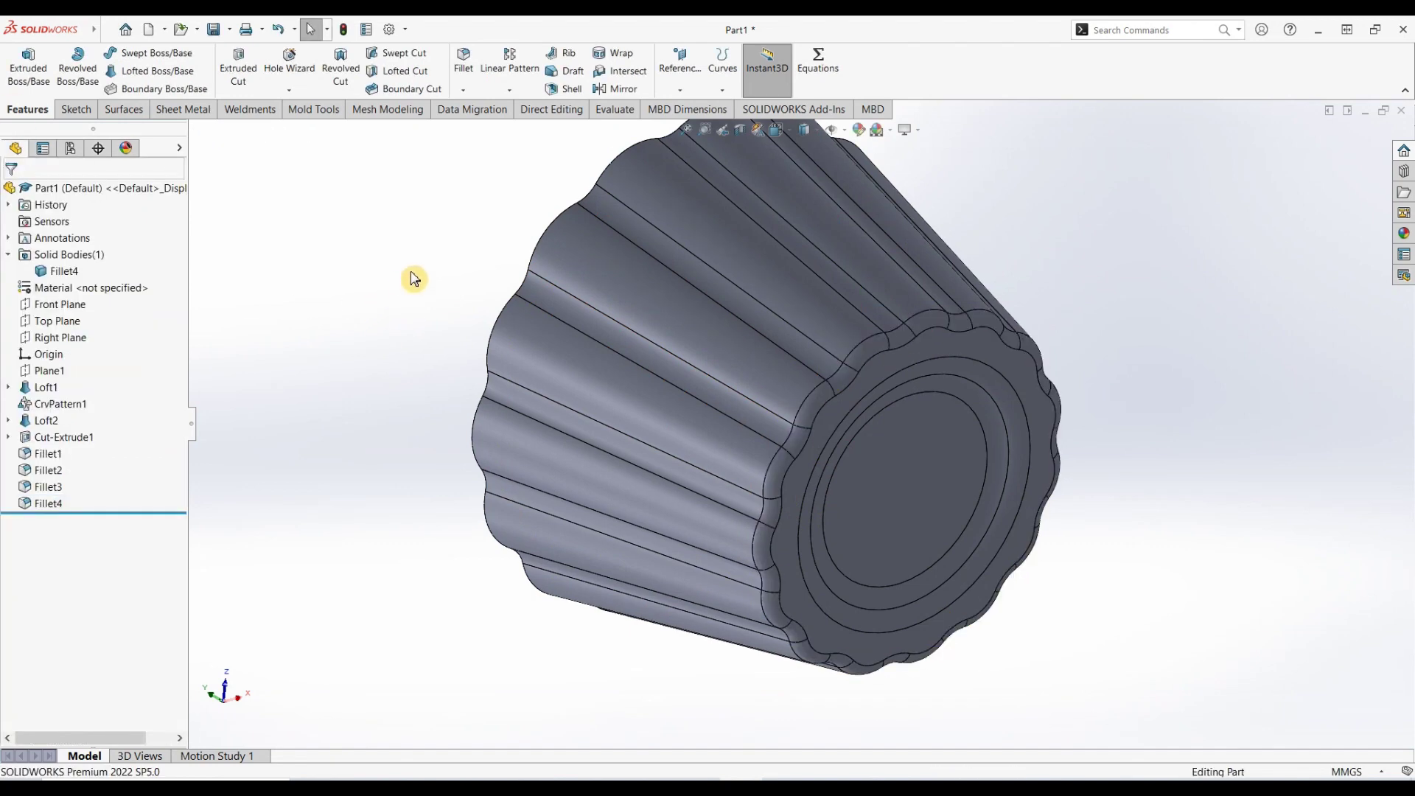
# - Edit the fillet on the scalloped edge of the narrow end and set its radius to 3 mm
pyautogui.moveTo(413, 278)
pyautogui.mouseDown(button='middle')
pyautogui.moveTo(351, 443)
pyautogui.moveTo(427, 484)
pyautogui.moveTo(430, 295)
pyautogui.mouseUp(button='middle')
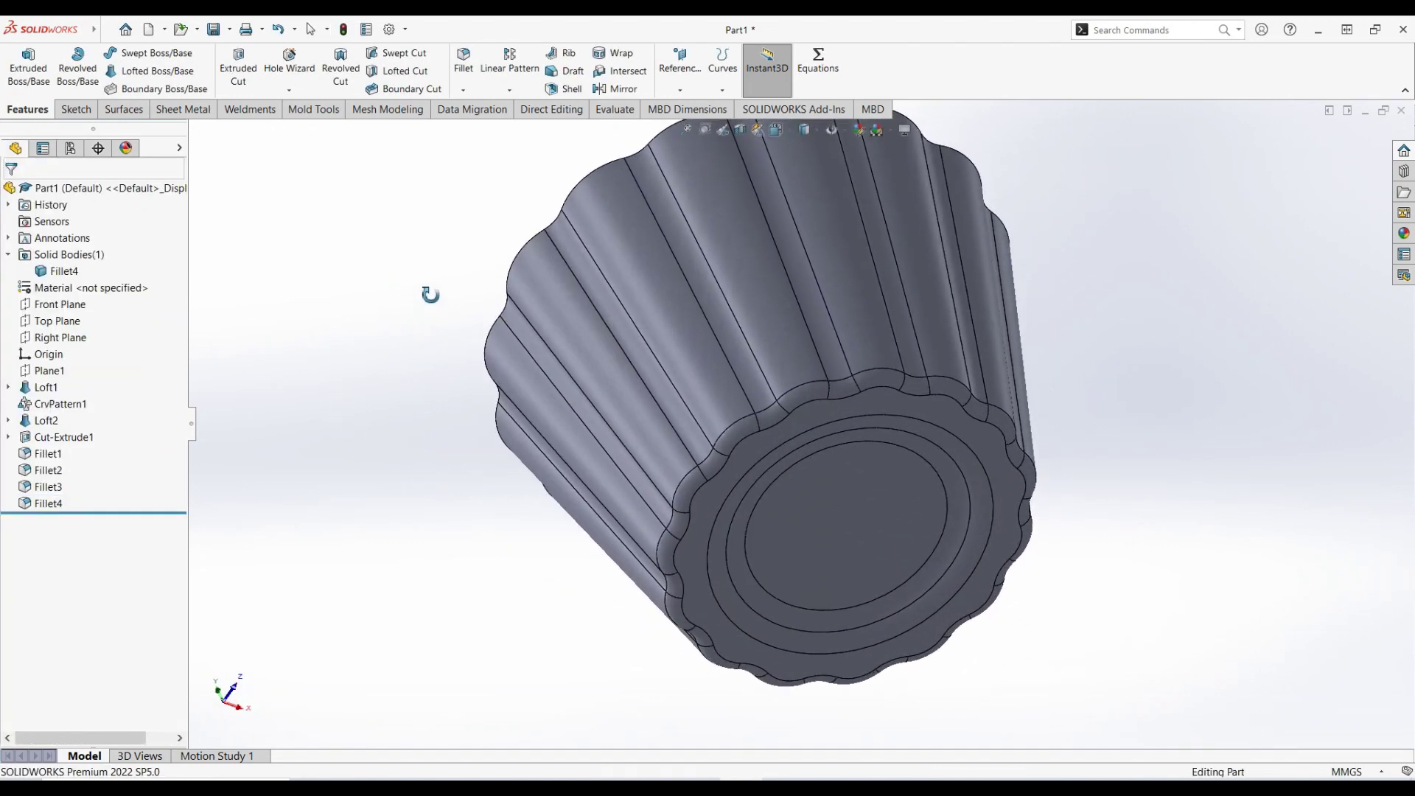
pyautogui.click(46, 504)
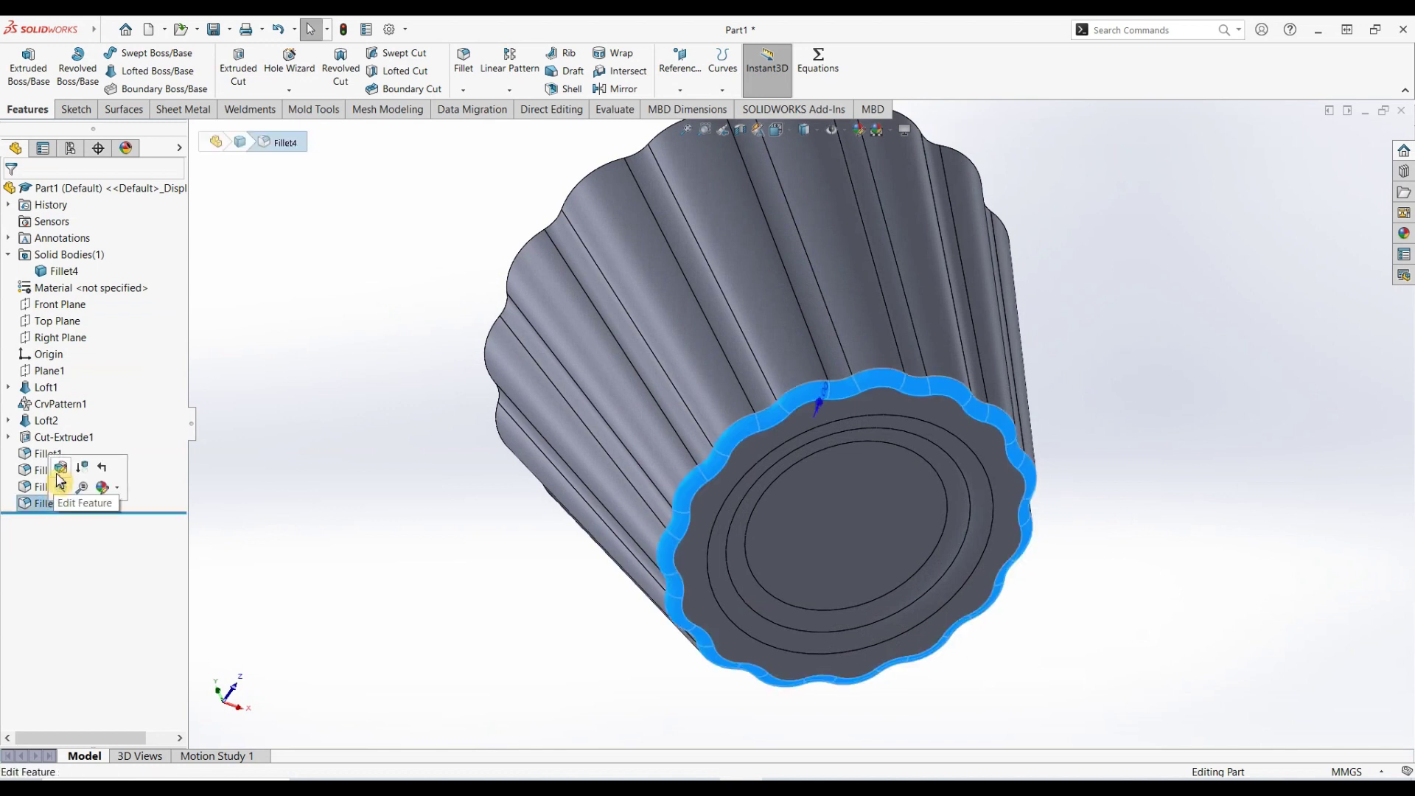
pyautogui.click(59, 472)
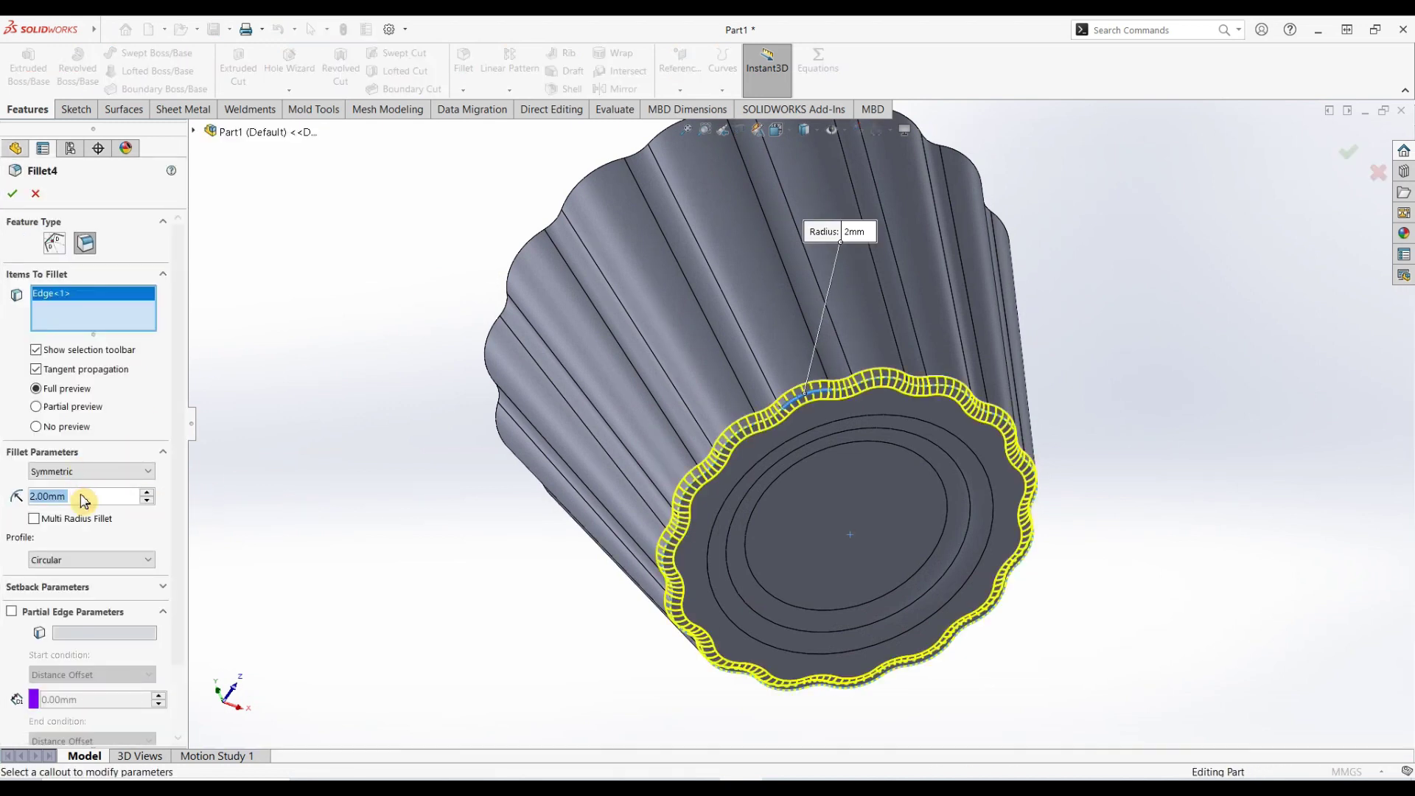
pyautogui.write('3')
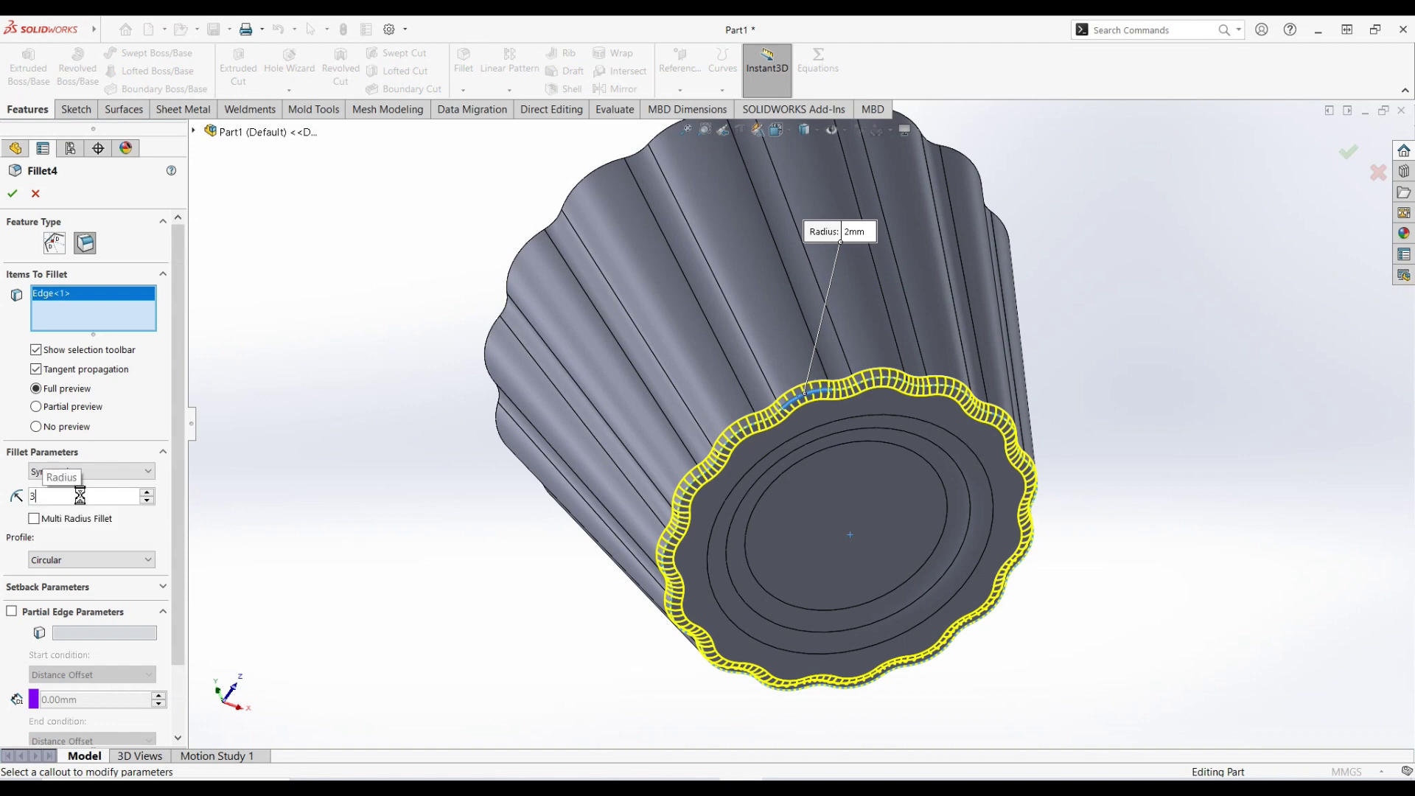
pyautogui.press('Return')
pyautogui.click(12, 195)
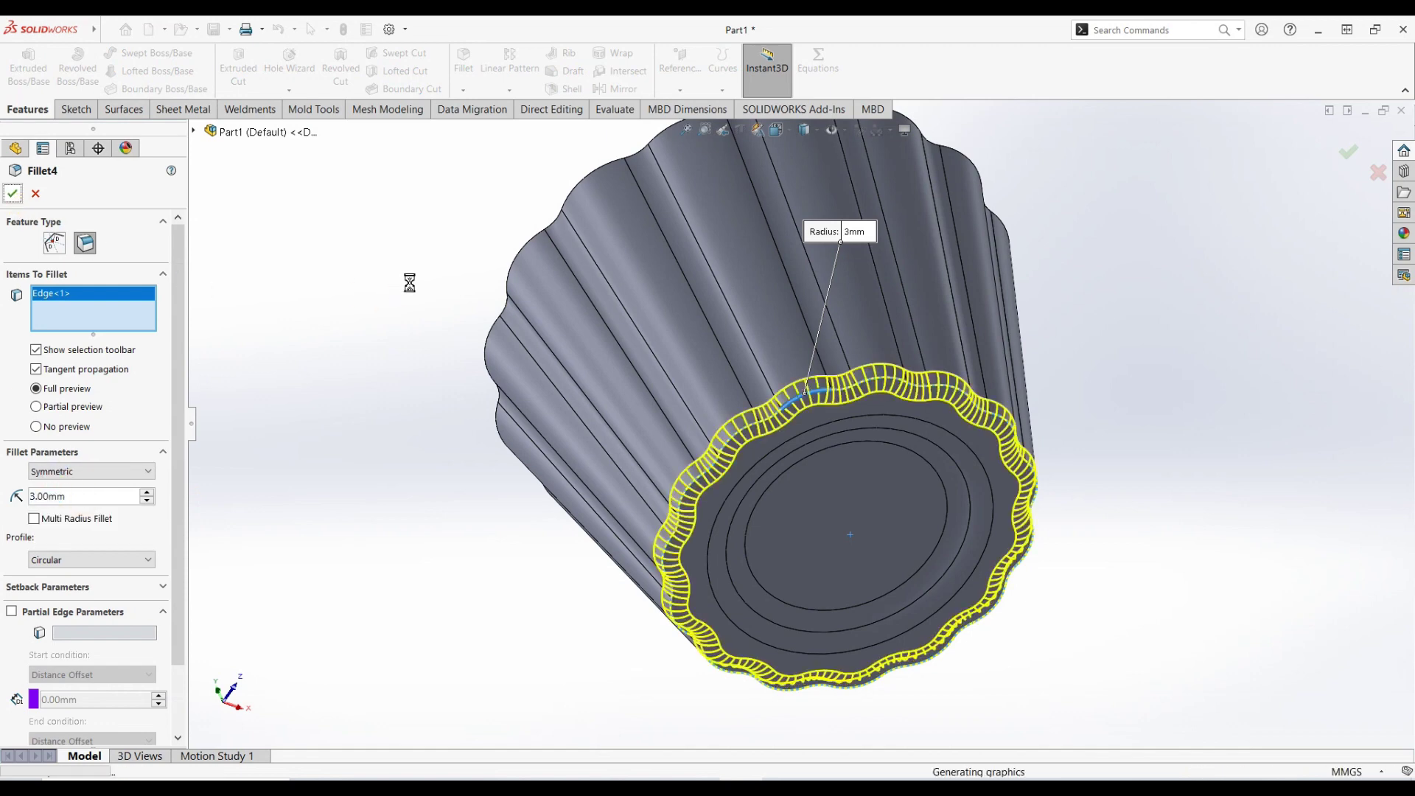
# - Shell the body to a 1 mm wall thickness, removing the flat face at the wide end, with the preview shown
pyautogui.moveTo(407, 291); pyautogui.dragTo(524, 435, button='middle')
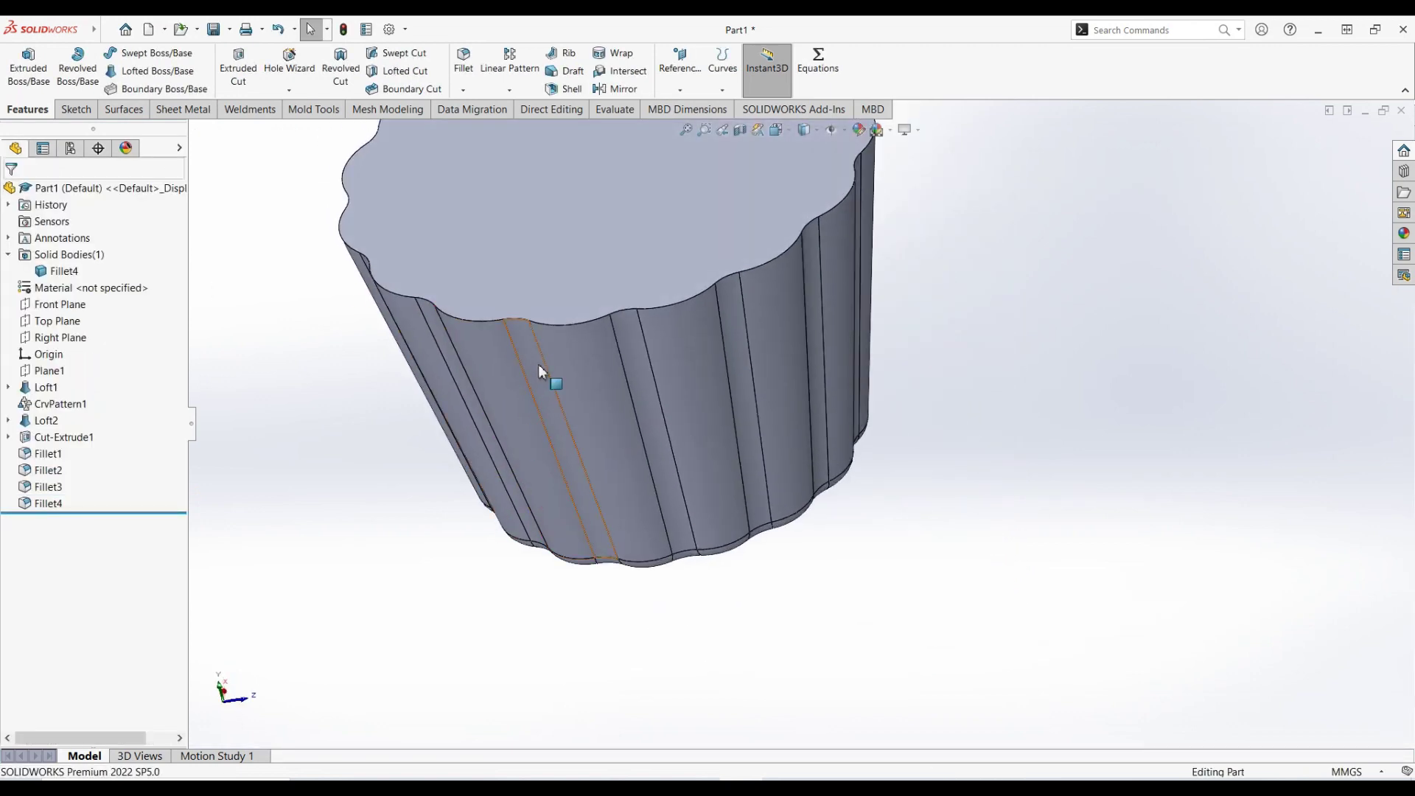
pyautogui.scroll(10, 660, 325)
pyautogui.scroll(-9, 663, 315)
pyautogui.click(565, 89)
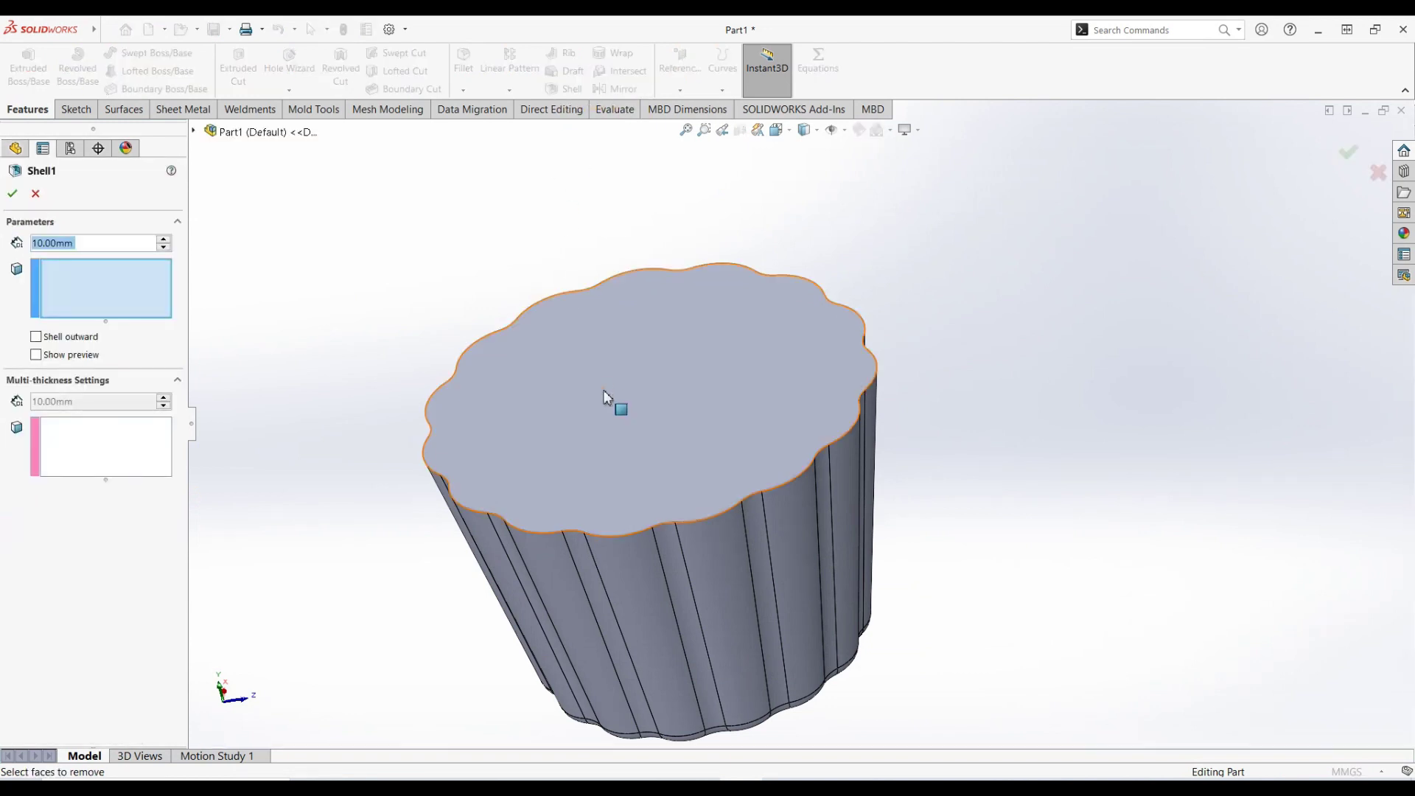
pyautogui.click(603, 389)
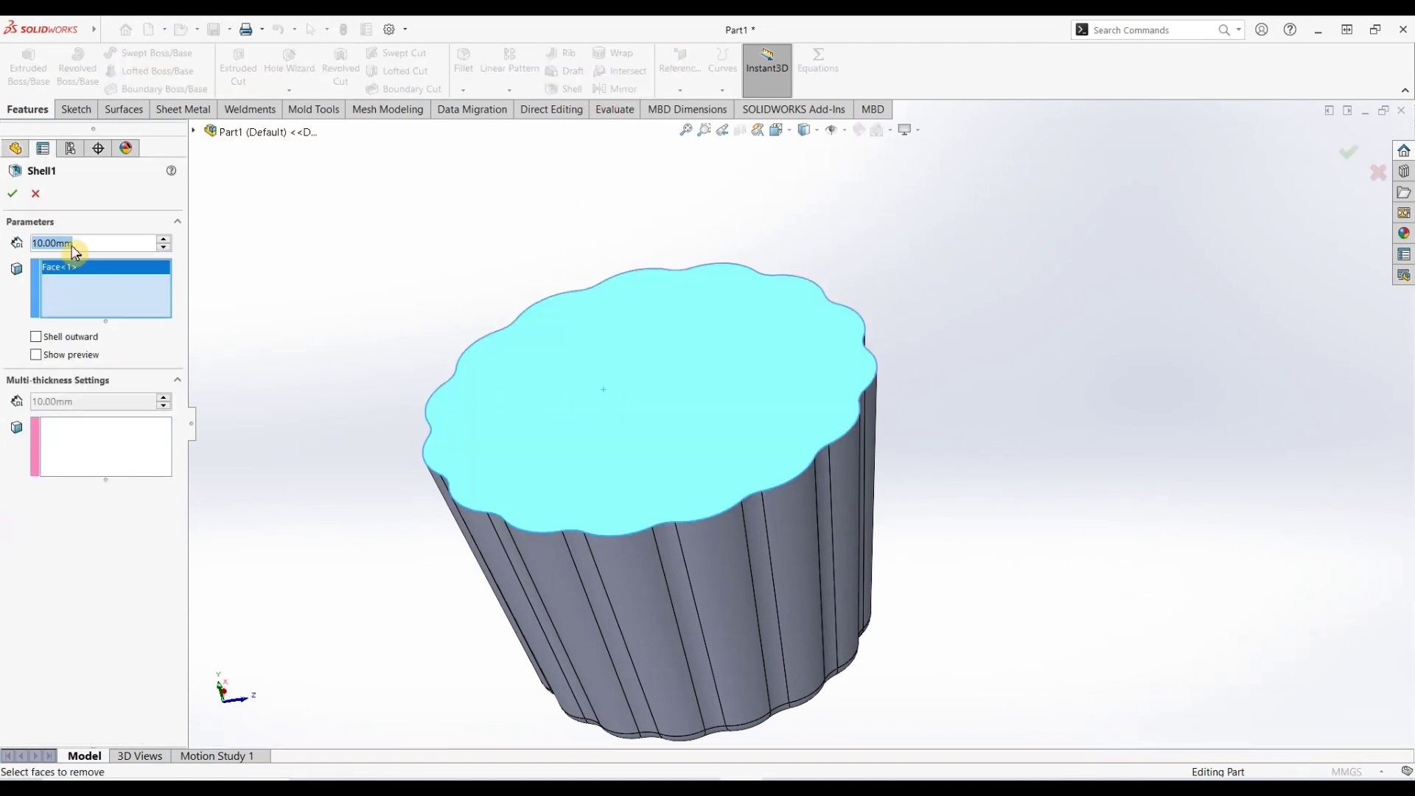
pyautogui.write('1')
pyautogui.press('Return')
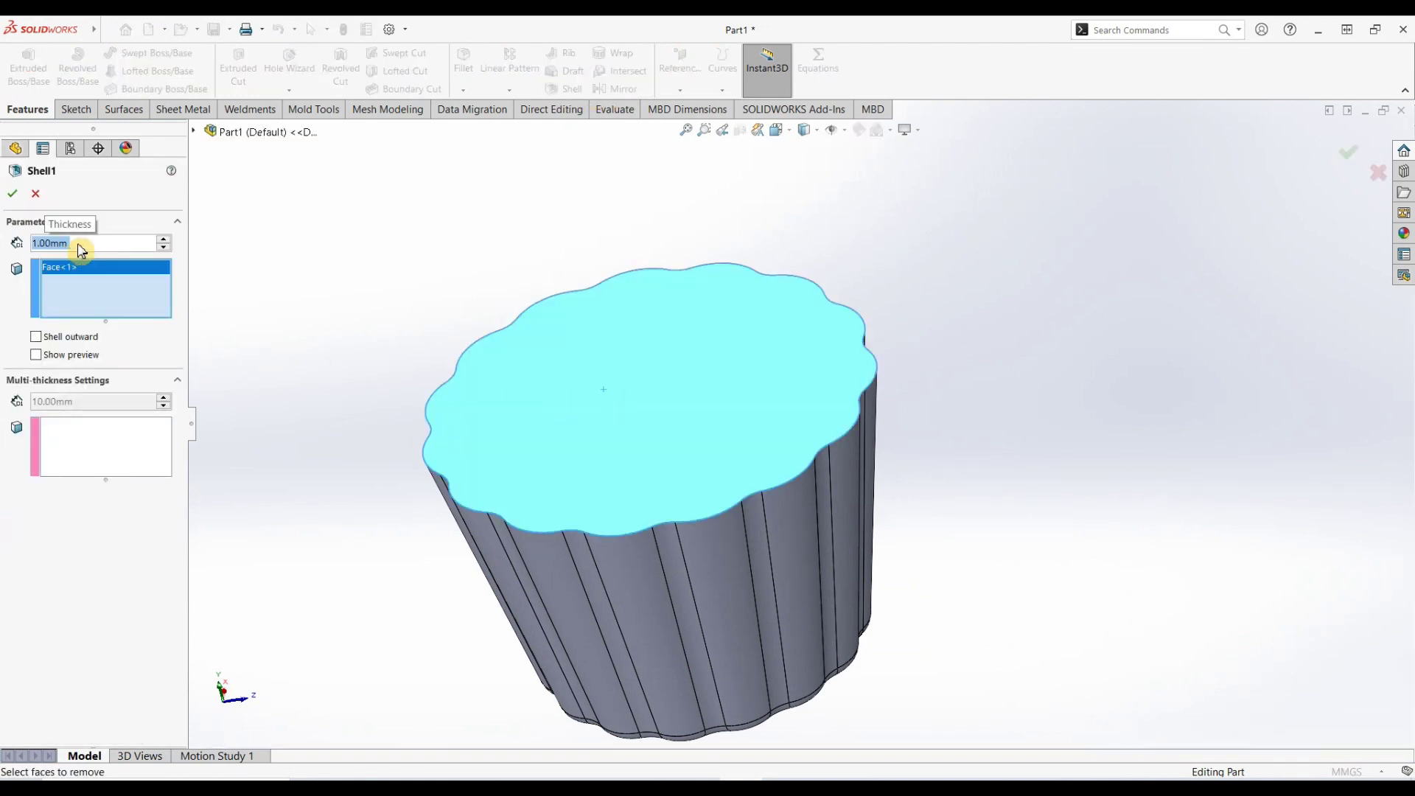
pyautogui.click(37, 357)
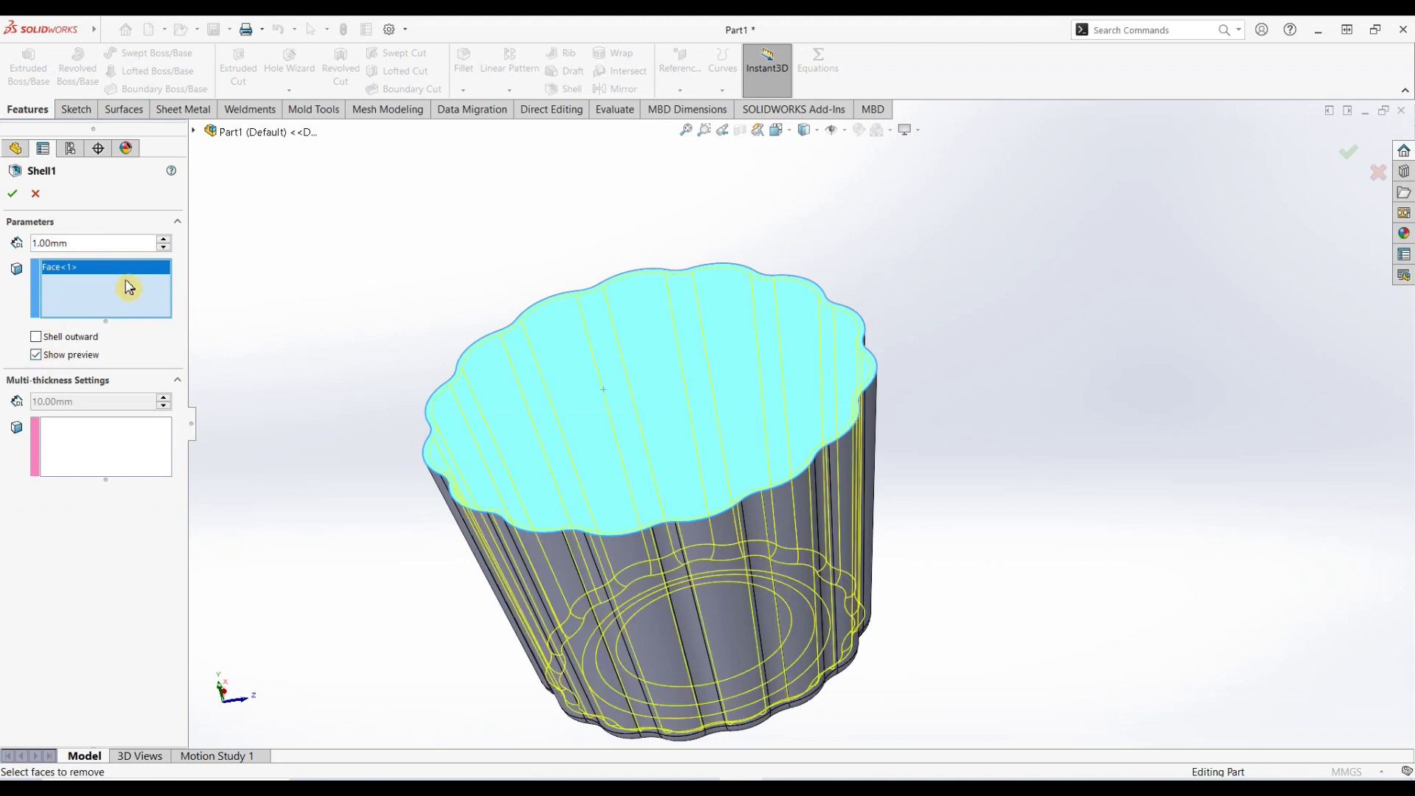
pyautogui.click(14, 200)
# - Fillet the inner and outer scalloped edges of the open rim with a 0.5 mm radius
pyautogui.moveTo(373, 291); pyautogui.dragTo(435, 192, button='middle')
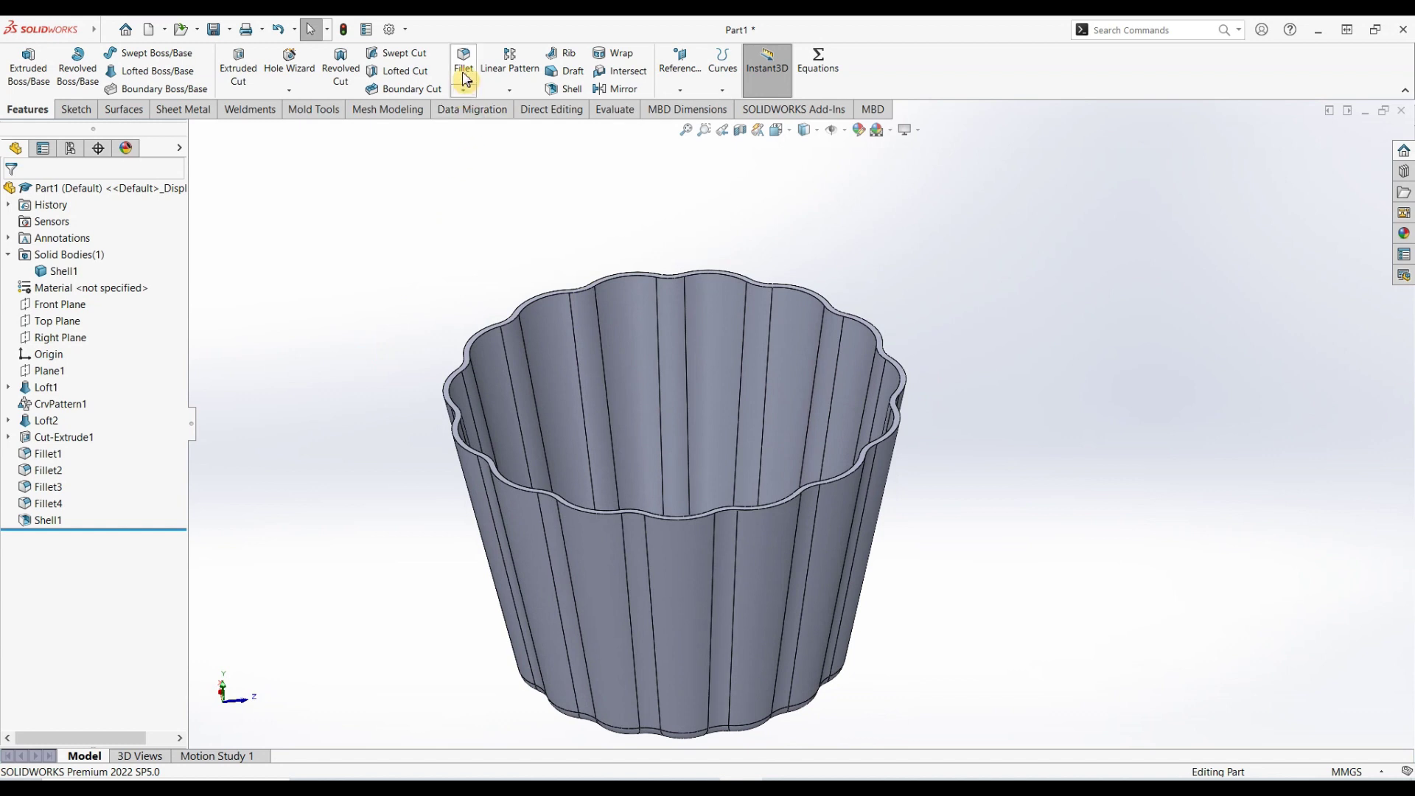
pyautogui.scroll(-5, 499, 380)
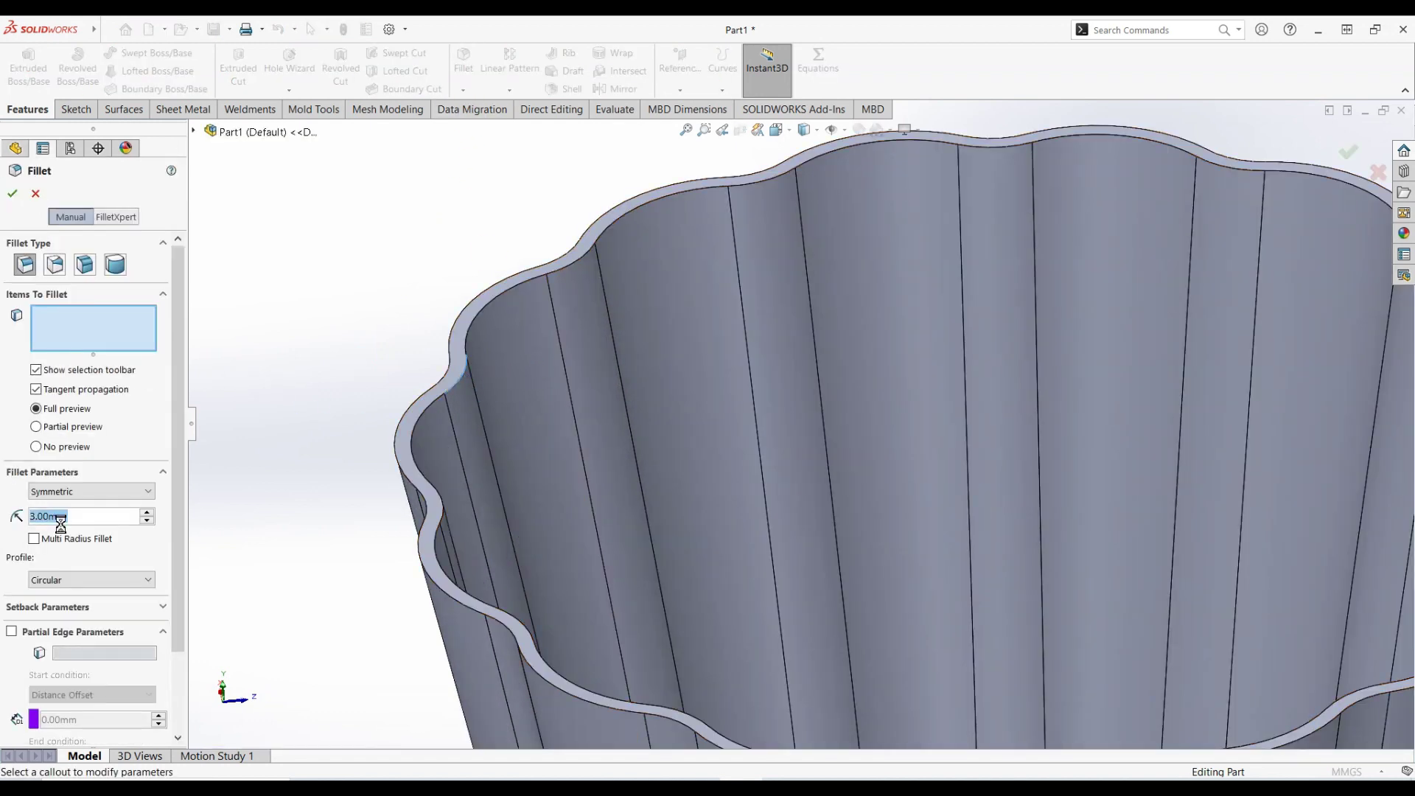
pyautogui.write('1')
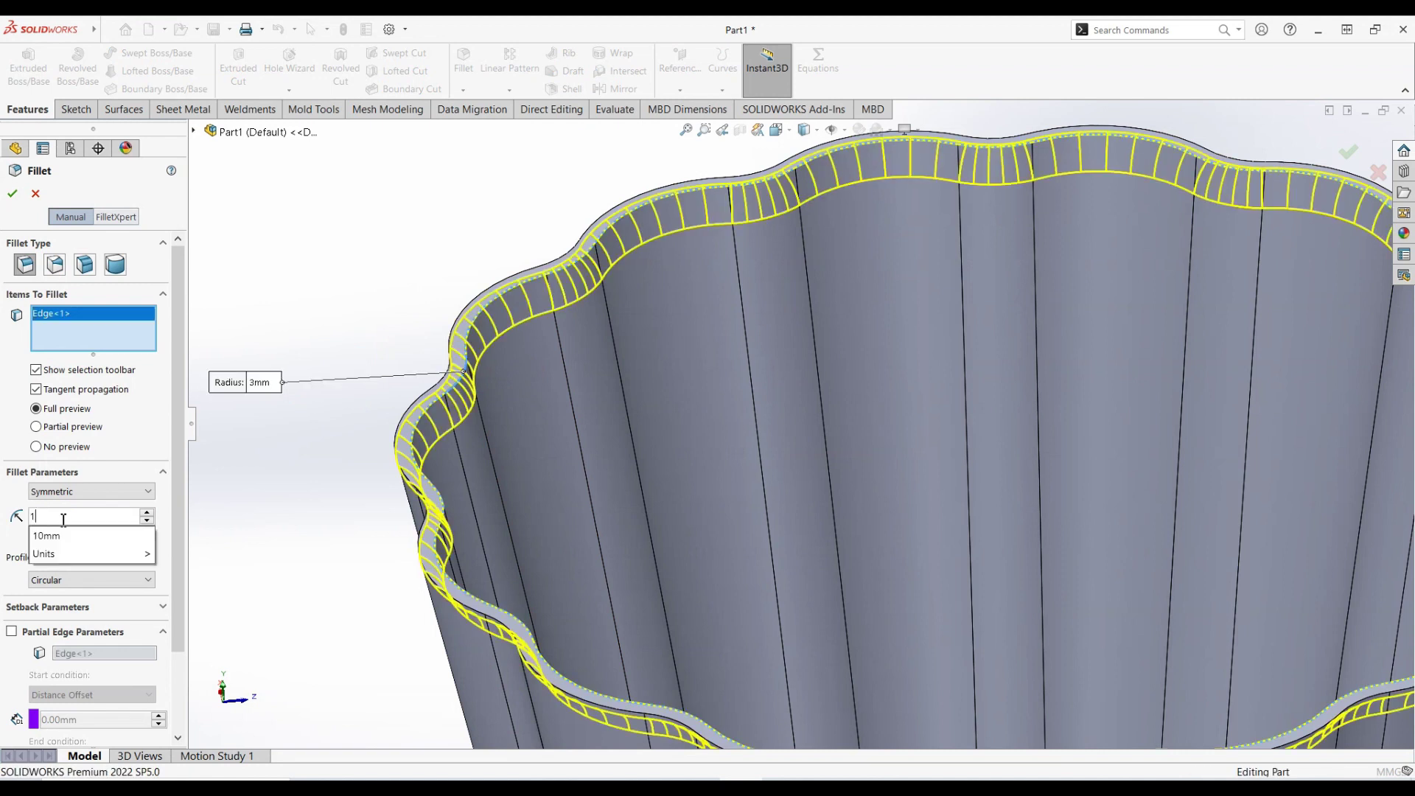
pyautogui.press('Return')
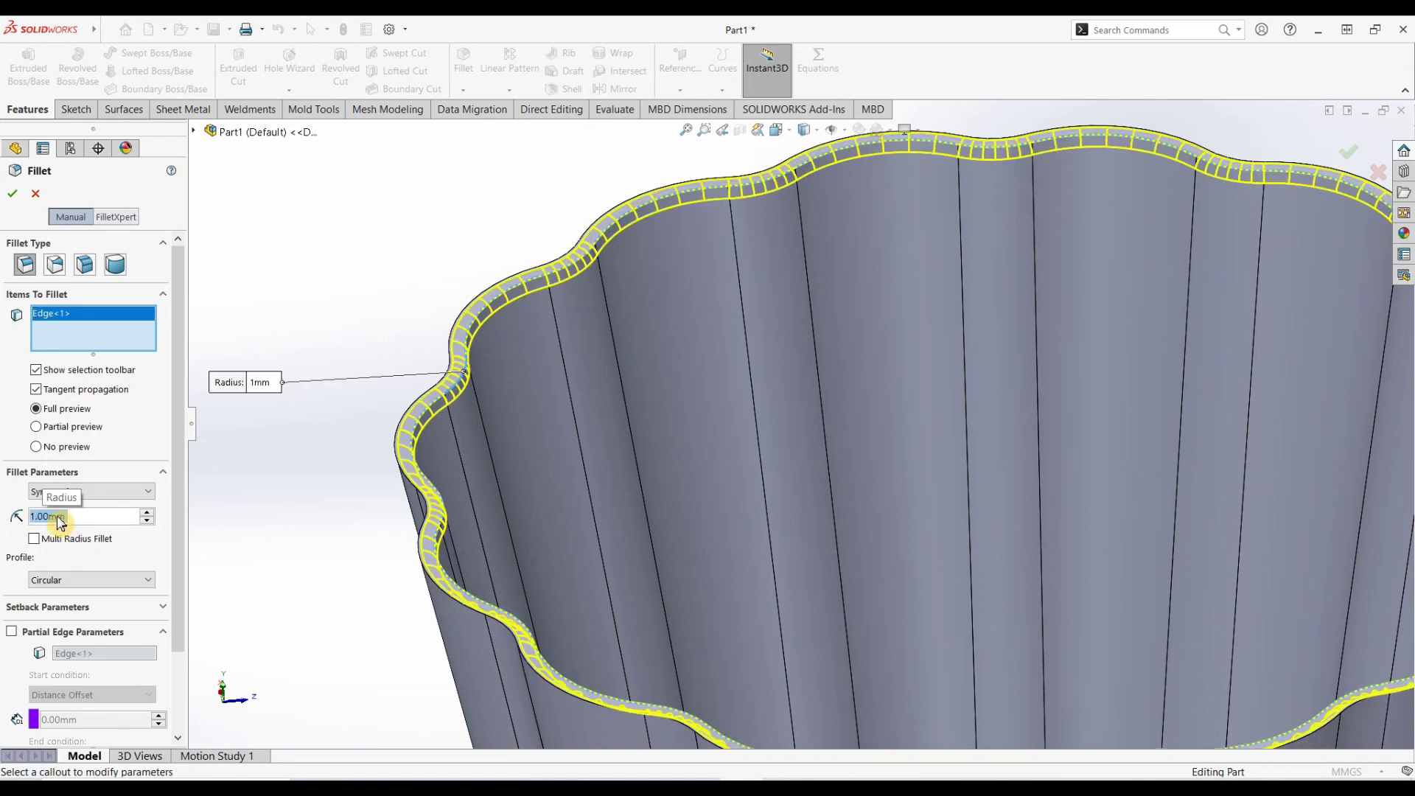
pyautogui.write('.5')
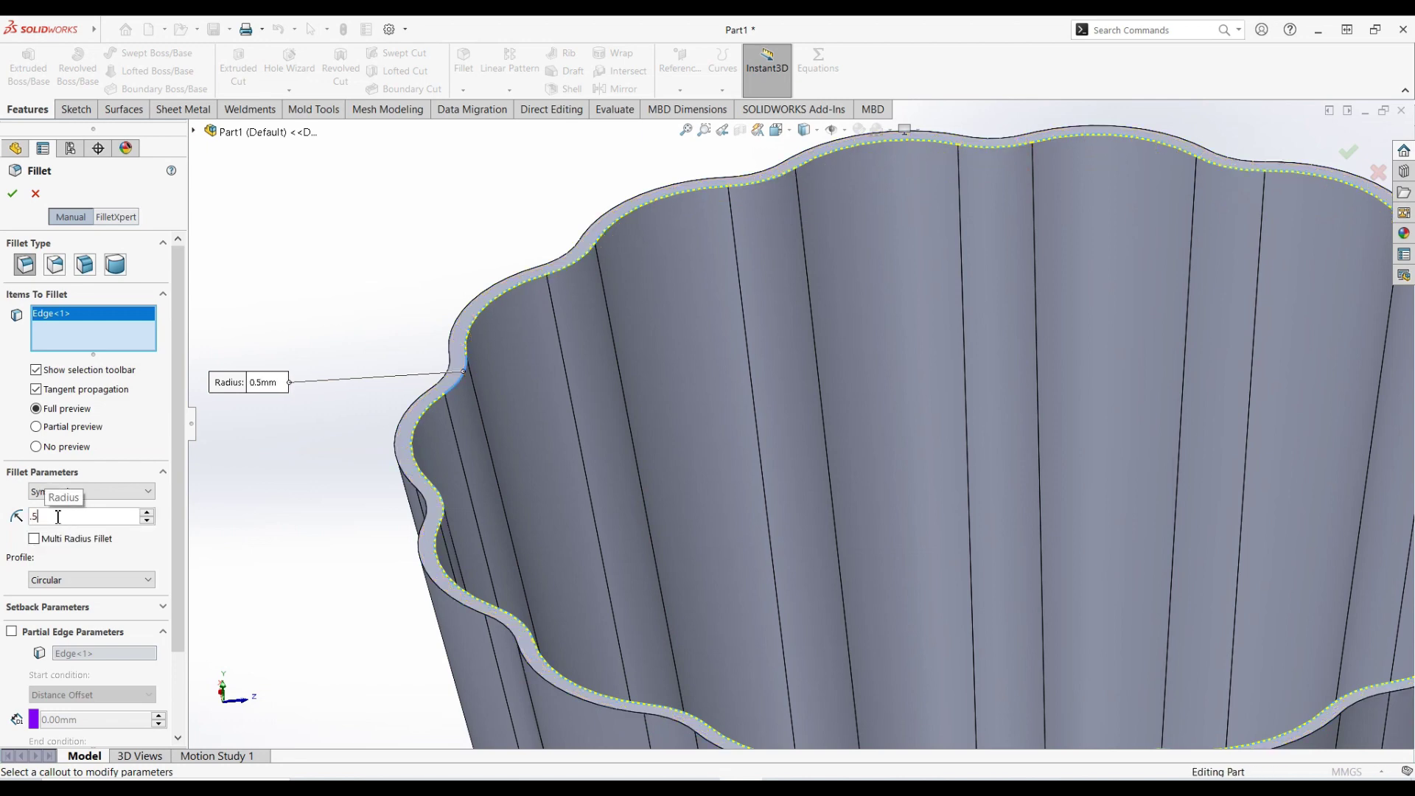
pyautogui.press('Return')
pyautogui.scroll(-3, 530, 446)
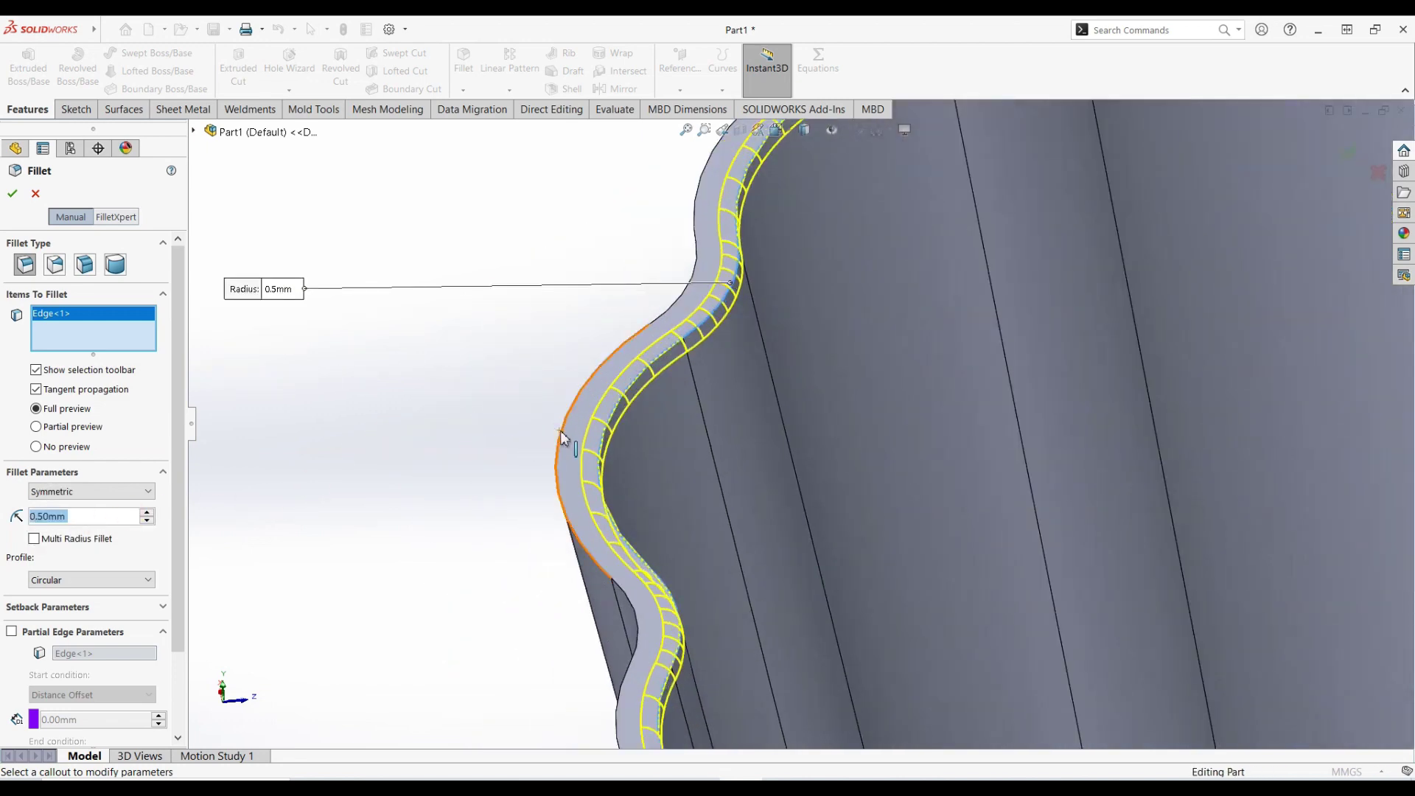
pyautogui.click(561, 438)
pyautogui.scroll(3, 479, 432)
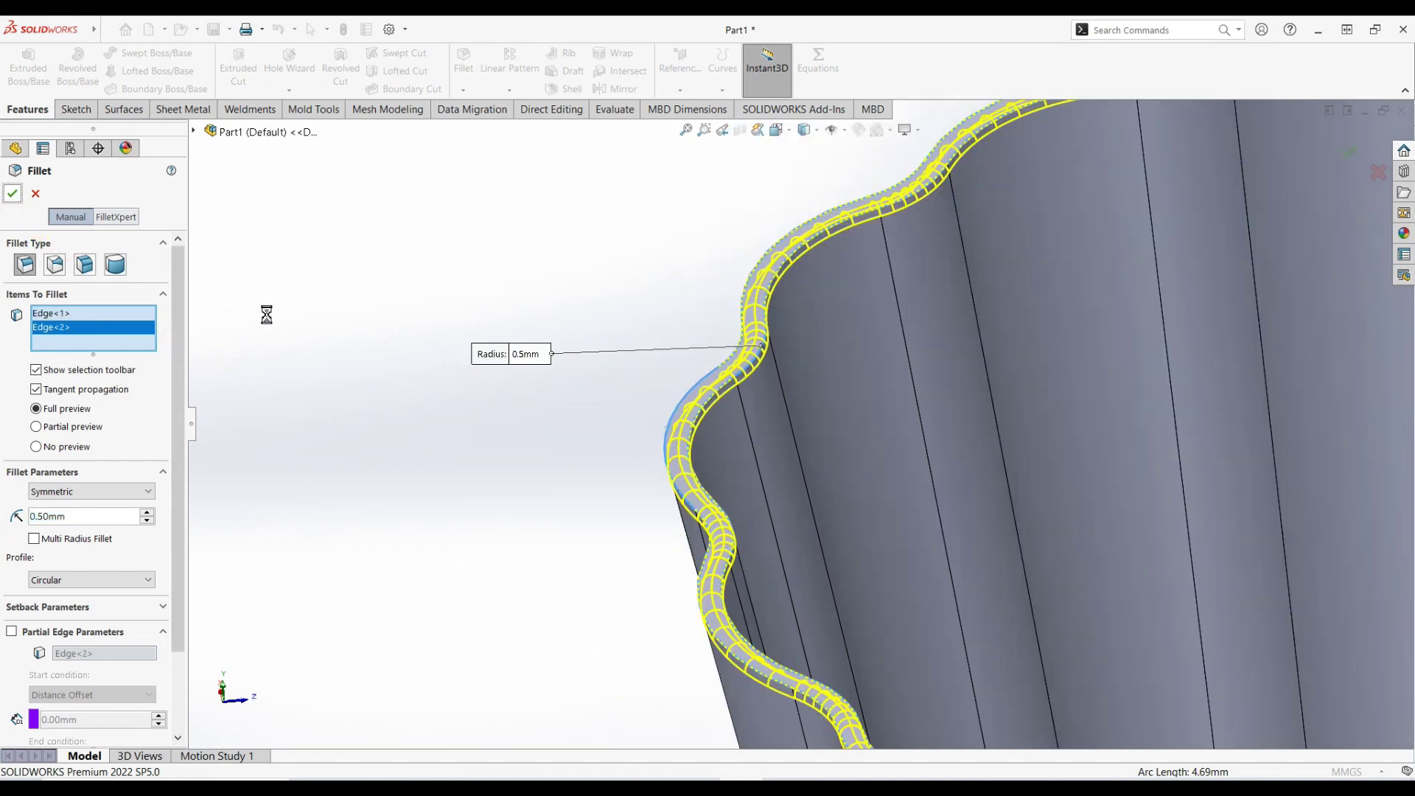
pyautogui.scroll(3, 402, 355)
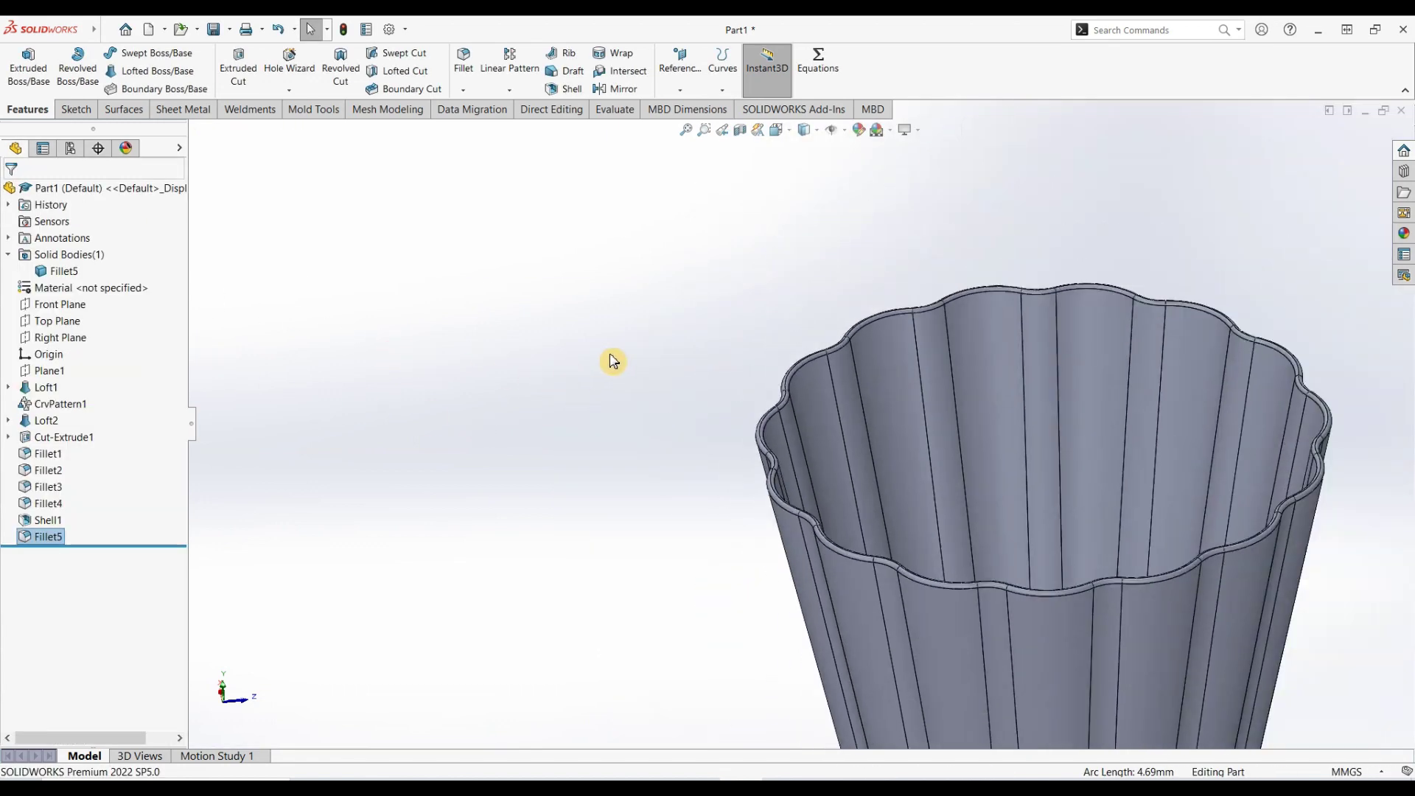
# - Inspect the shelled cup from several sides using preset view orientations and free rotation
pyautogui.moveTo(614, 361); pyautogui.dragTo(689, 413, button='middle')
pyautogui.scroll(5, 707, 425)
pyautogui.scroll(-5, 1049, 496)
pyautogui.scroll(2, 963, 484)
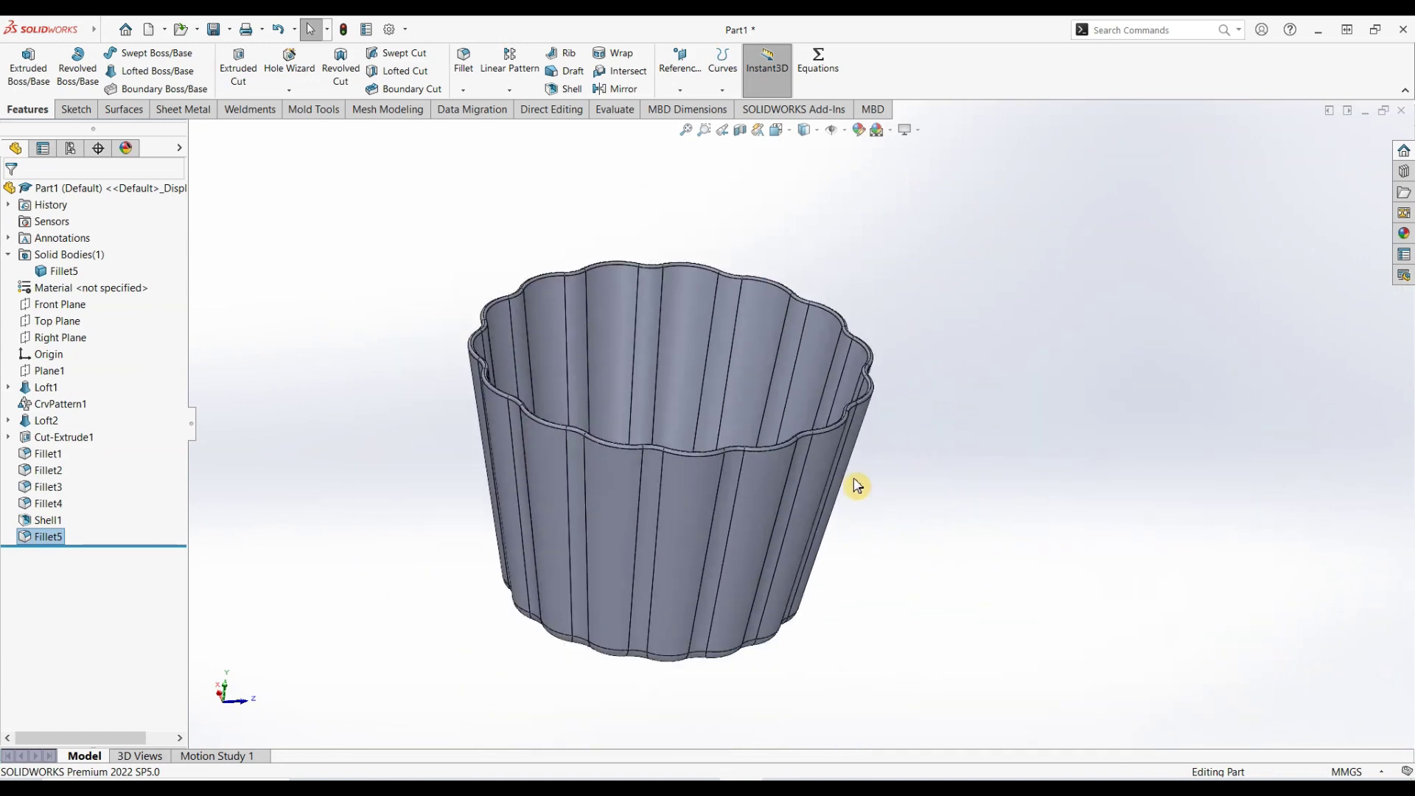
pyautogui.moveTo(350, 428); pyautogui.dragTo(477, 379, button='middle')
pyautogui.click(787, 130)
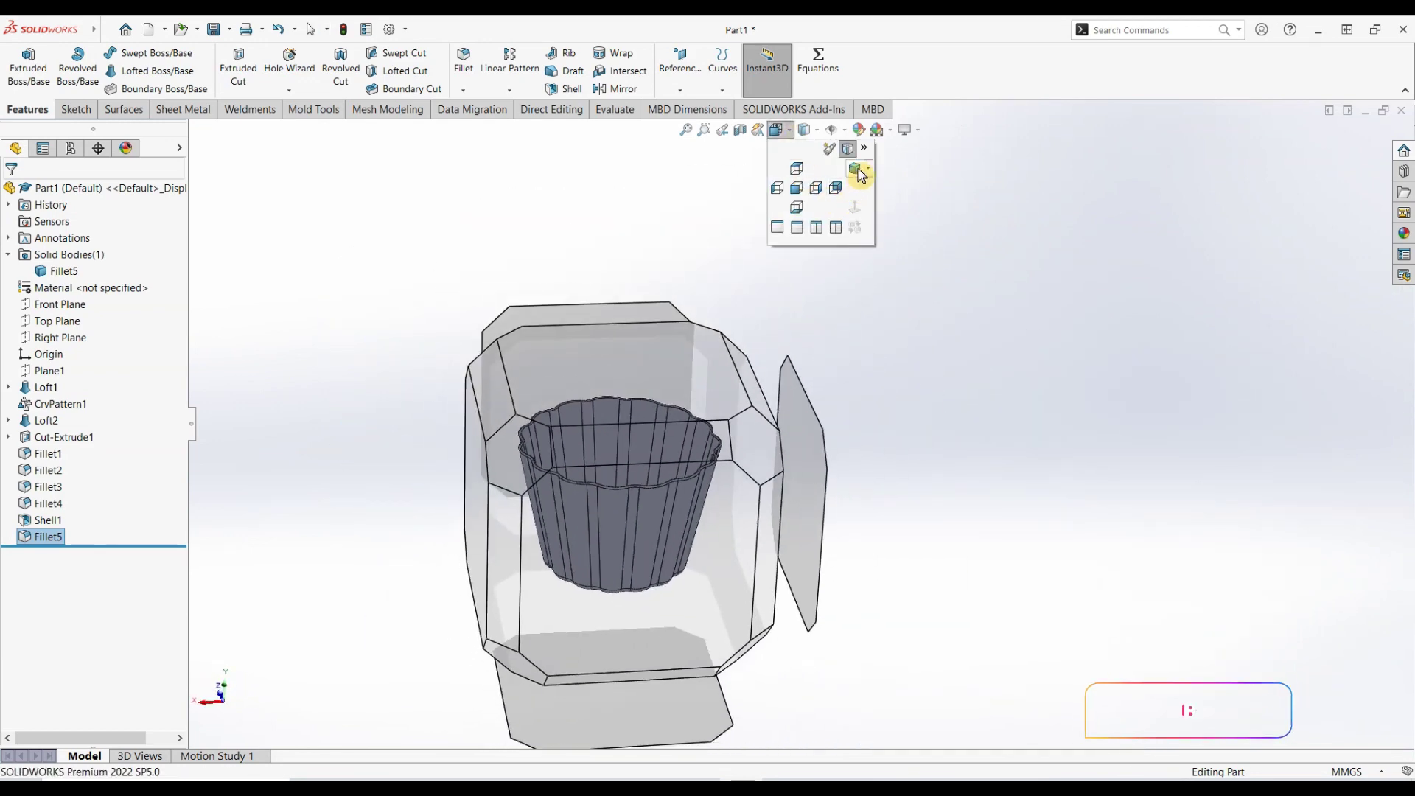
pyautogui.click(856, 172)
pyautogui.moveTo(831, 381); pyautogui.dragTo(640, 520, button='middle')
pyautogui.click(782, 132)
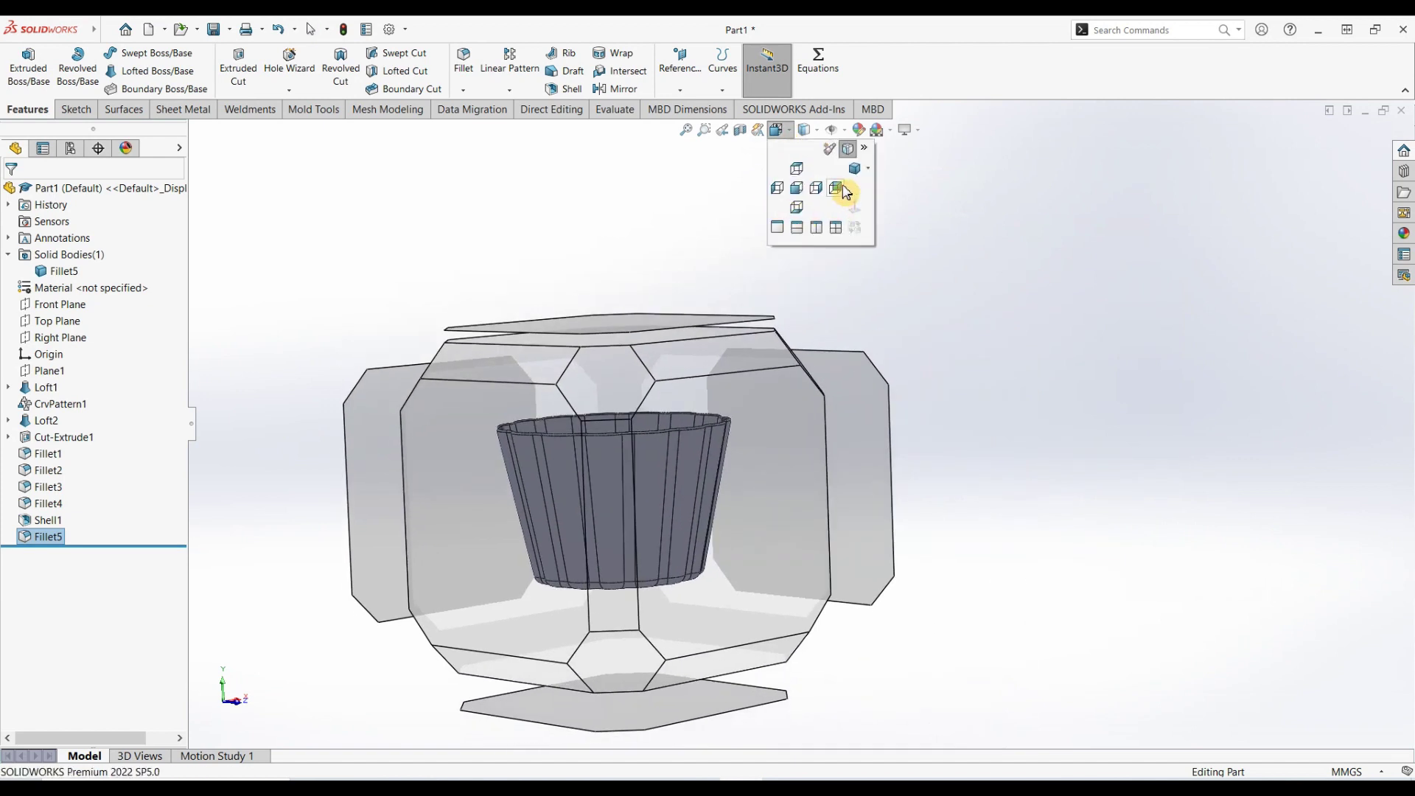
pyautogui.click(804, 193)
pyautogui.moveTo(723, 240); pyautogui.dragTo(840, 457, button='middle')
# - Apply a light green colour appearance (RGB 128, 255, 128) to the whole part
pyautogui.rightClick(849, 471)
pyautogui.click(616, 436)
pyautogui.click(826, 473)
pyautogui.rightClick(825, 474)
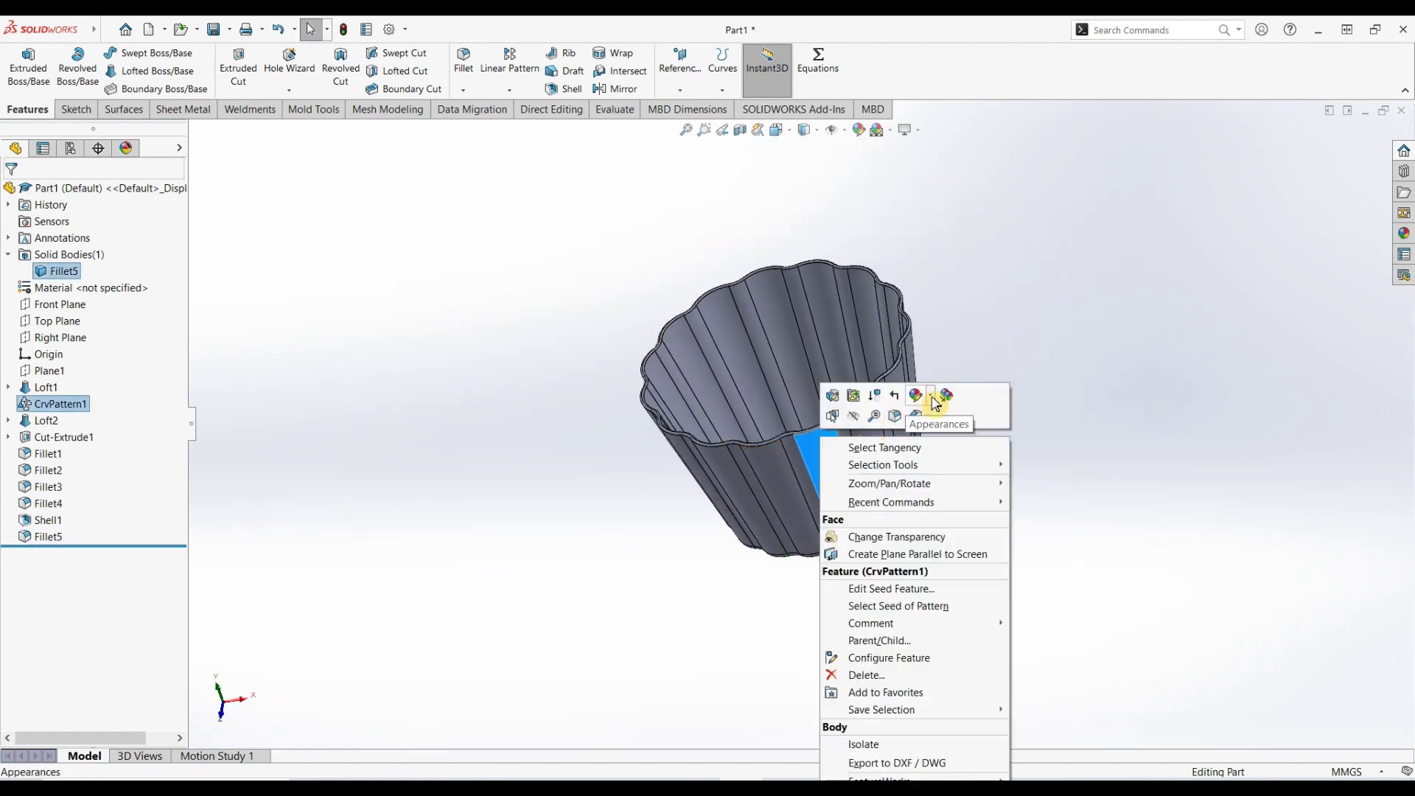
pyautogui.click(917, 395)
pyautogui.click(949, 472)
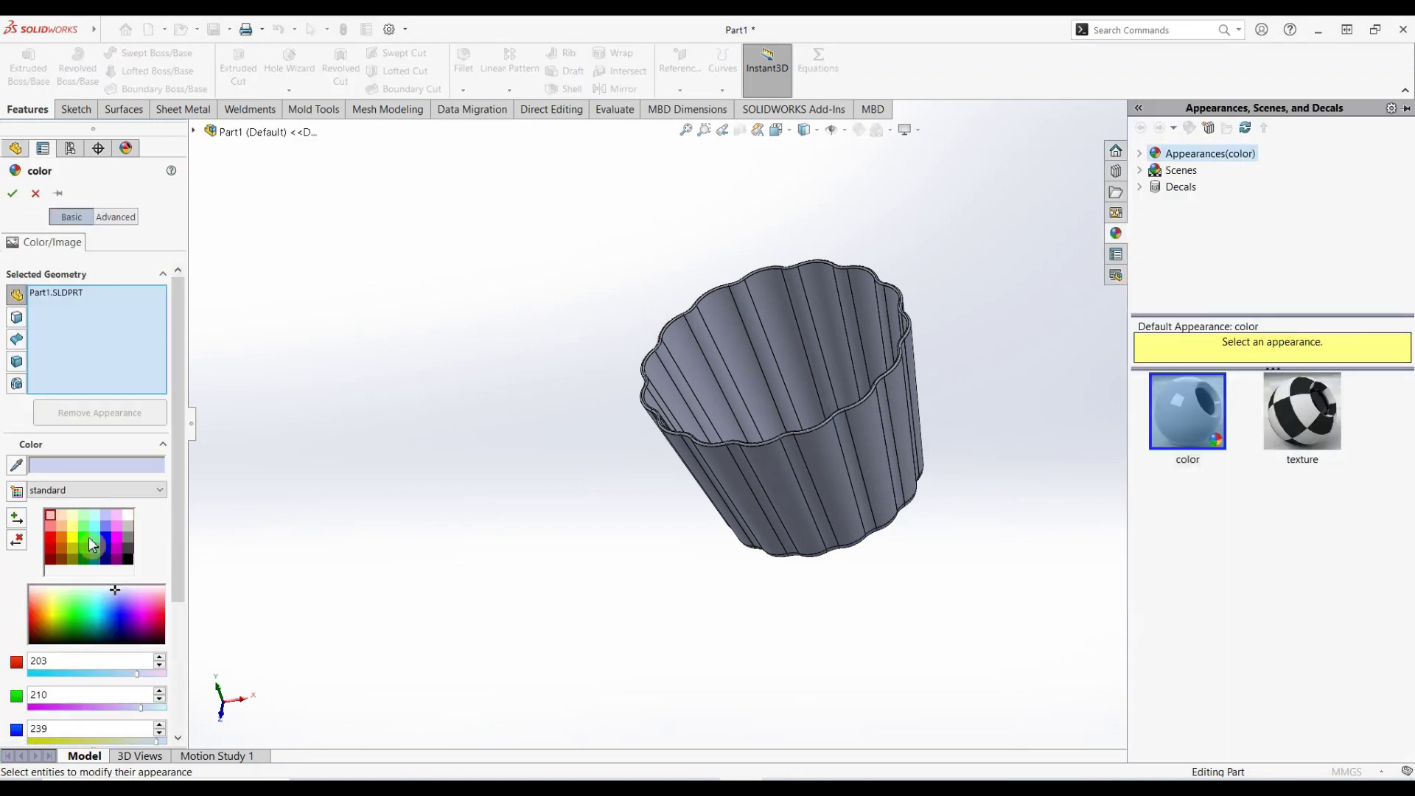
pyautogui.click(70, 544)
pyautogui.click(91, 537)
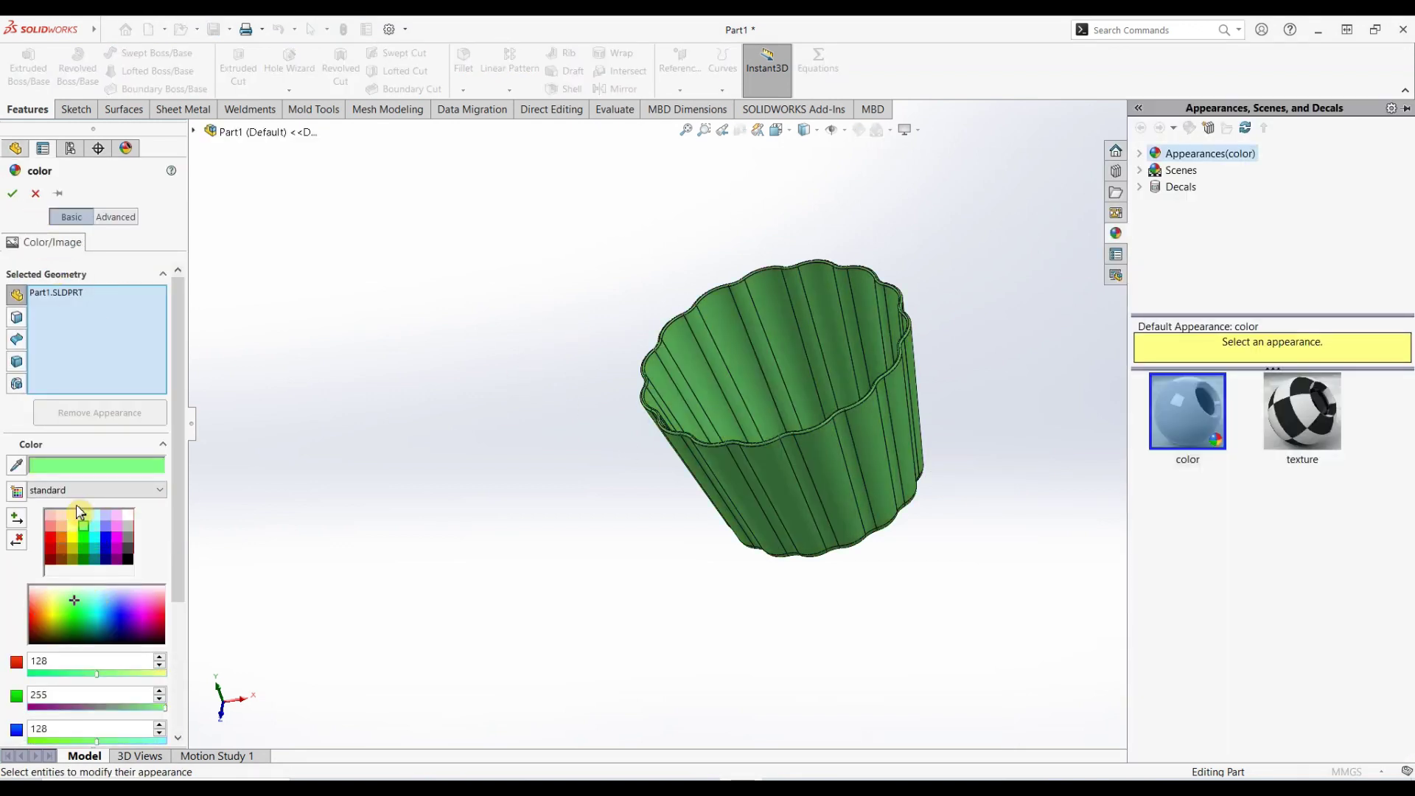
pyautogui.click(11, 193)
# - Switch the display style to shaded without edges and view the inside of the cup
pyautogui.click(820, 137)
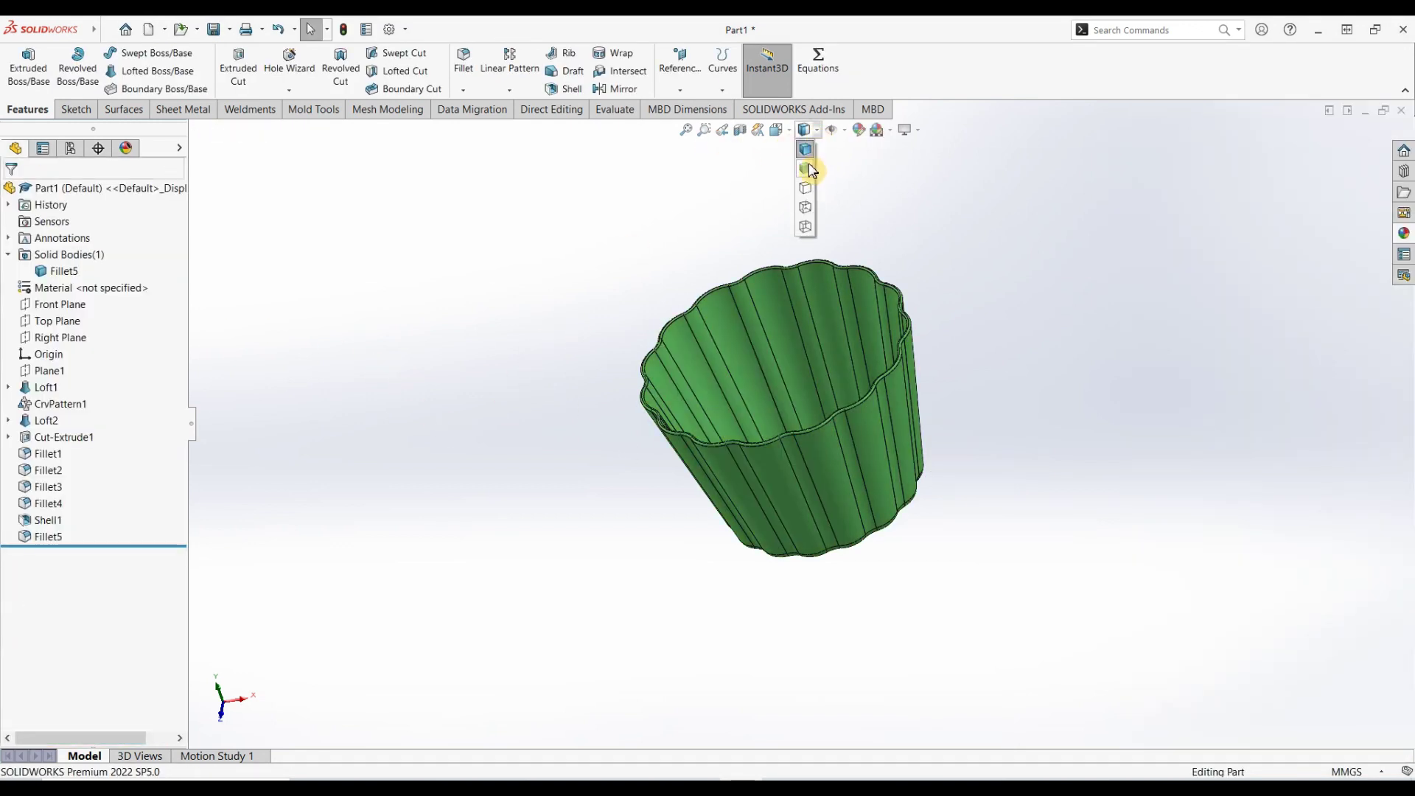
pyautogui.click(804, 170)
pyautogui.moveTo(543, 474)
pyautogui.mouseDown(button='middle')
pyautogui.moveTo(670, 341)
pyautogui.moveTo(562, 493)
pyautogui.moveTo(667, 581)
pyautogui.moveTo(867, 382)
pyautogui.mouseUp(button='middle')
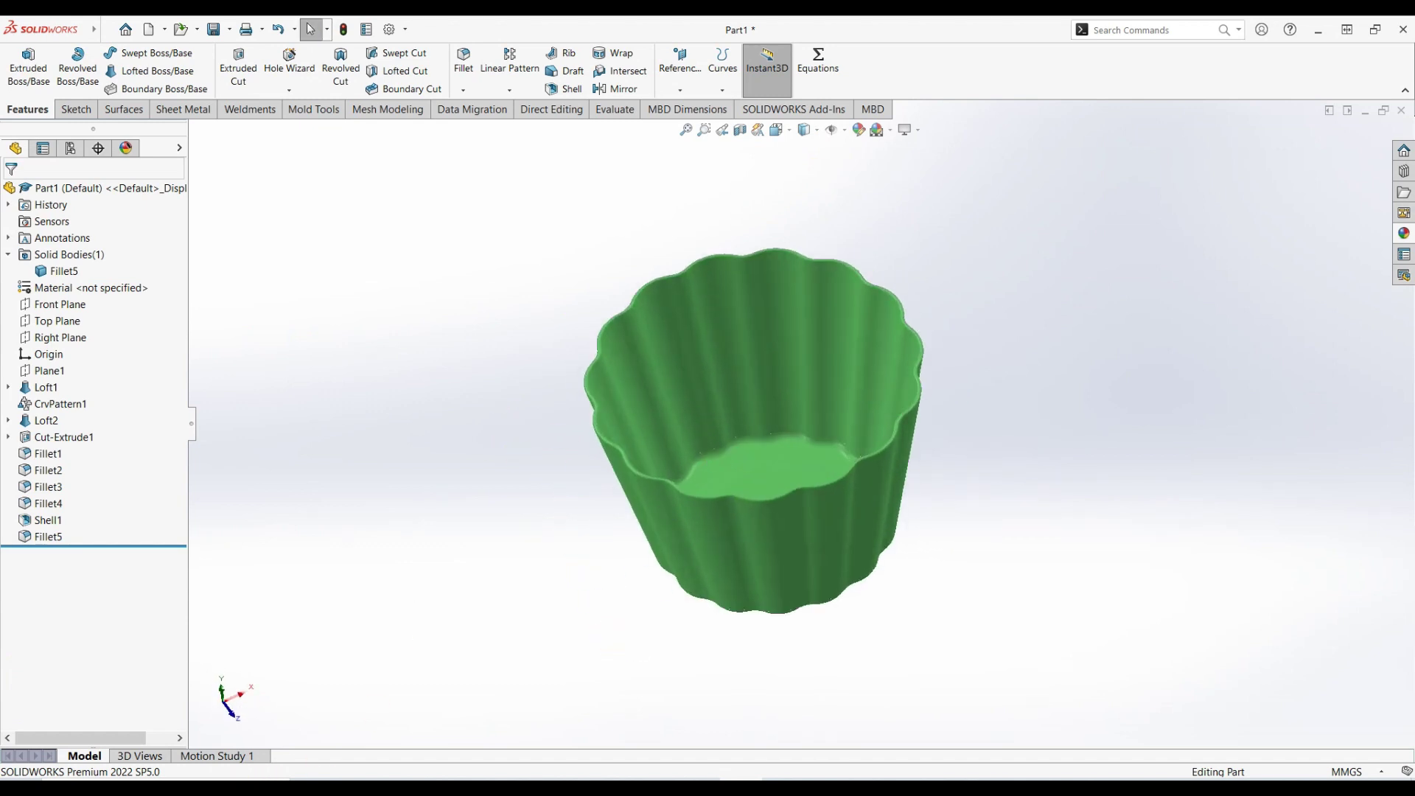